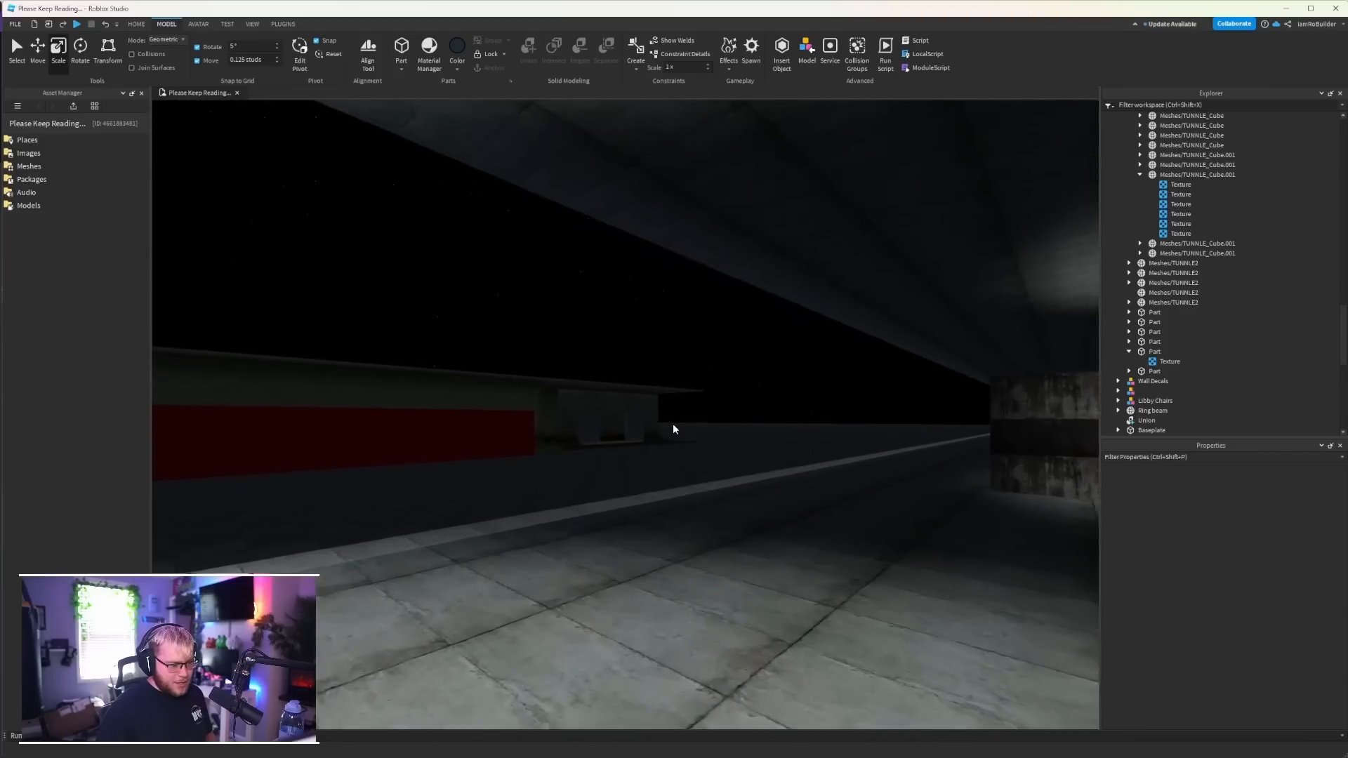
- Paste the copied wood textures into the untextured curved wall mesh next to the red doorway
key(w)
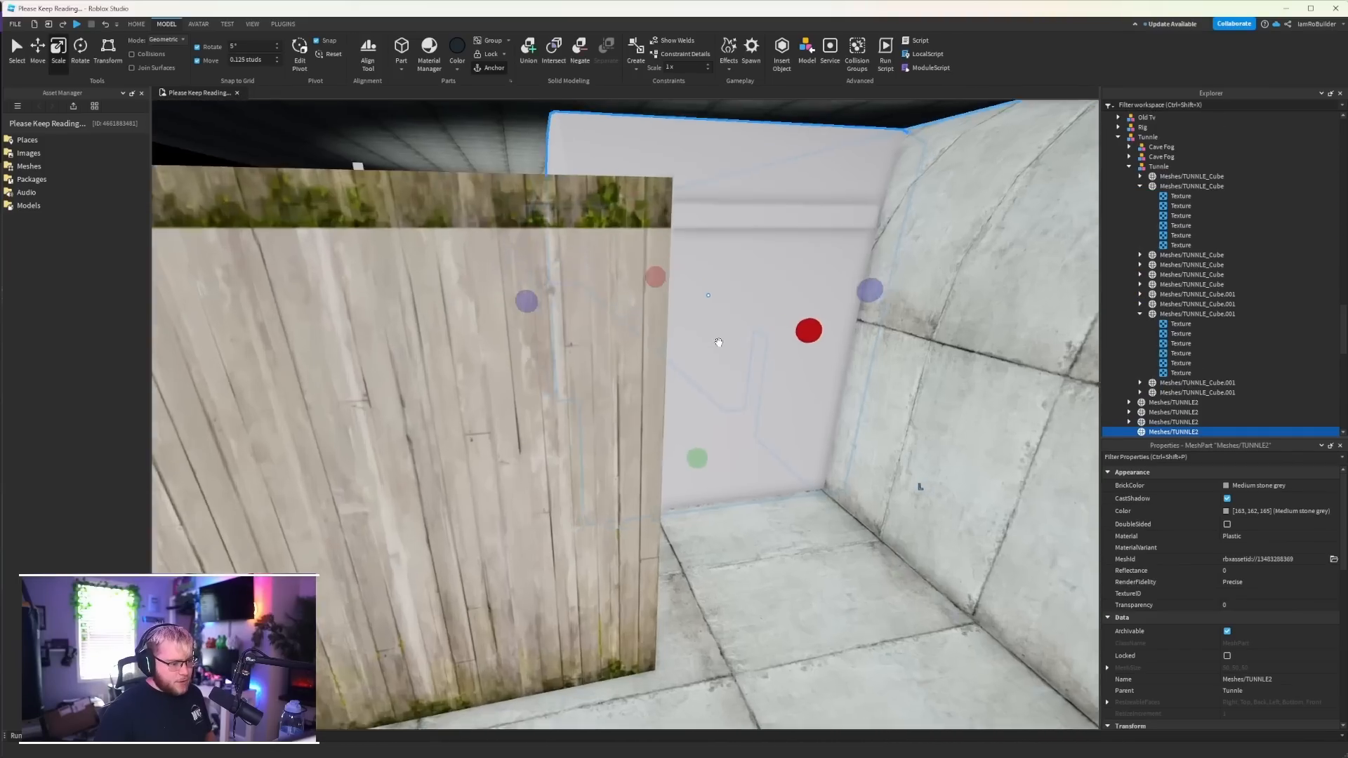
key(w)
right_drag(719, 342, 715, 344)
click(667, 352)
click(677, 281)
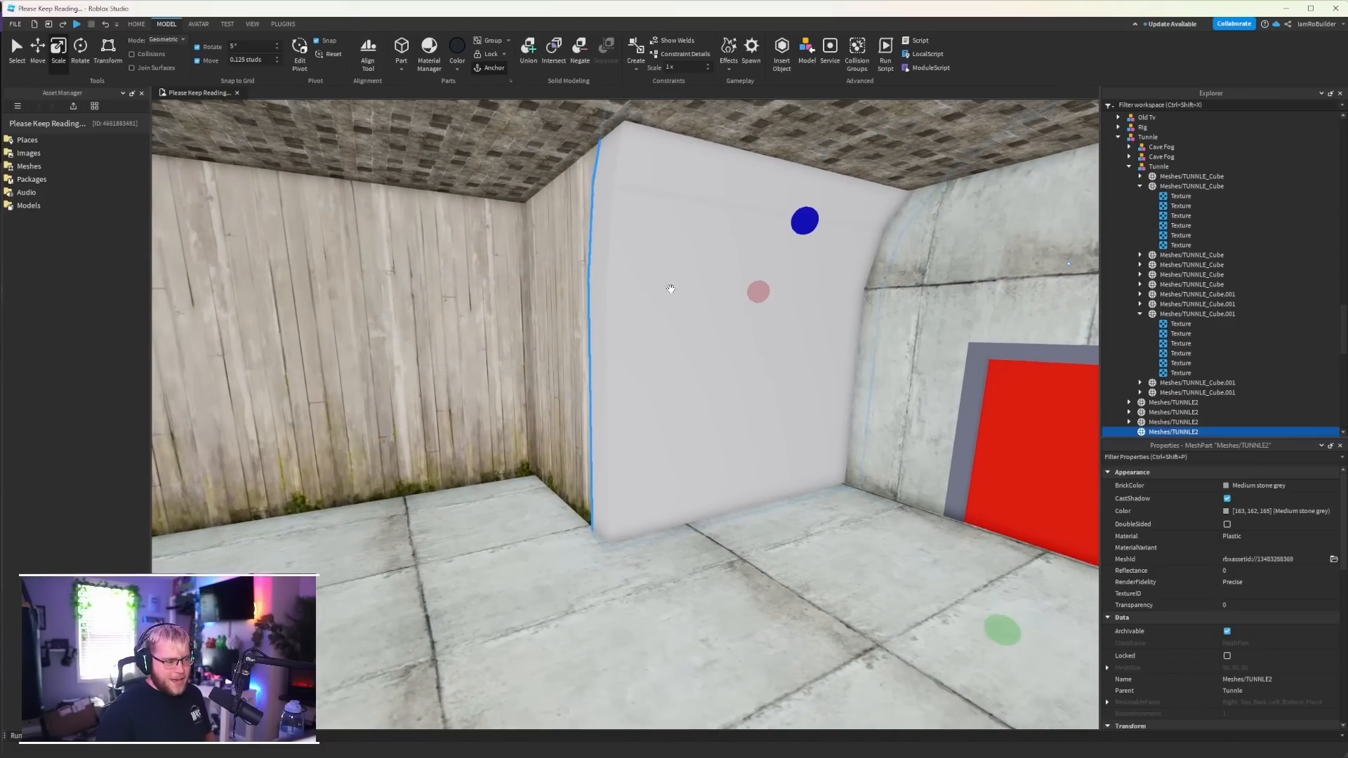
scroll(1167, 335, down, 2)
right_click(1158, 378)
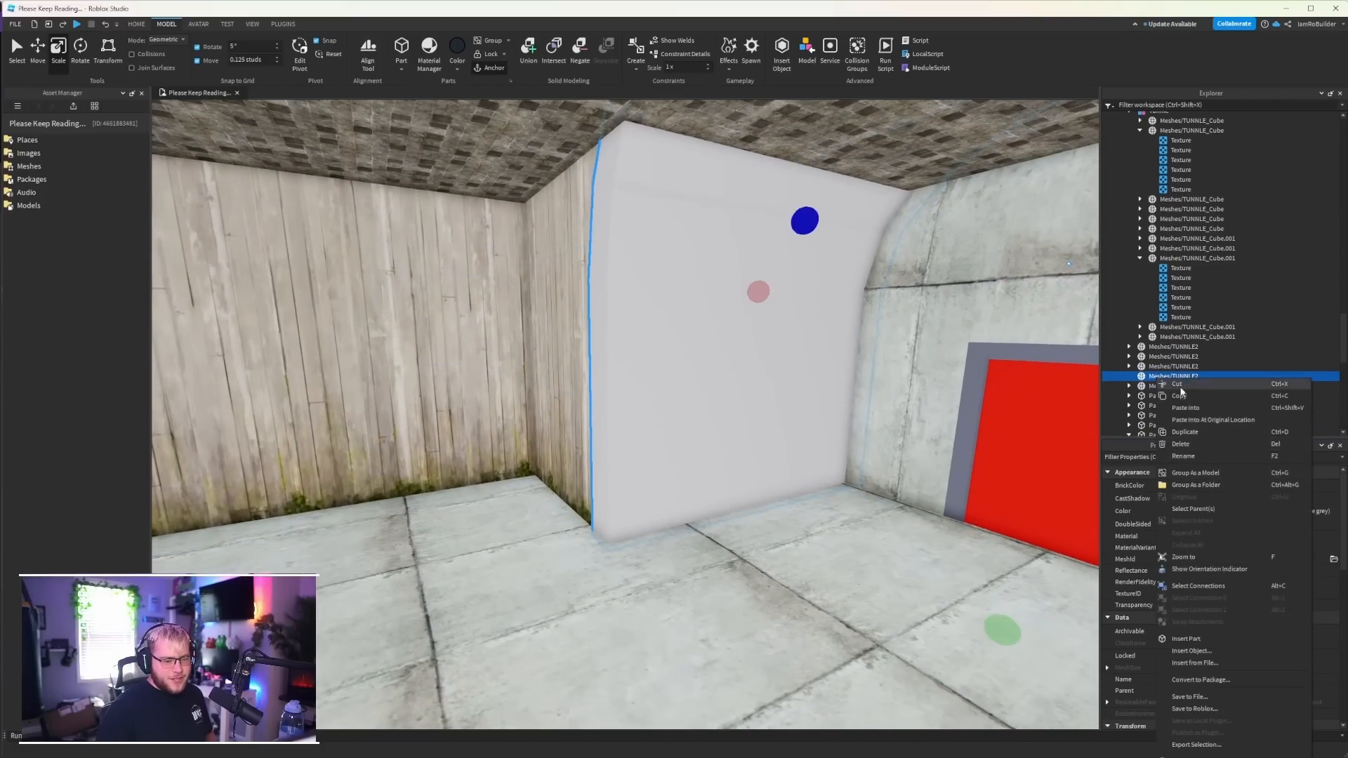
click(1193, 409)
- Try an OffsetStudsV of 0.5 on the pasted wood textures of the curved wall mesh
right_drag(749, 394, 697, 397)
key(s)
key(s)
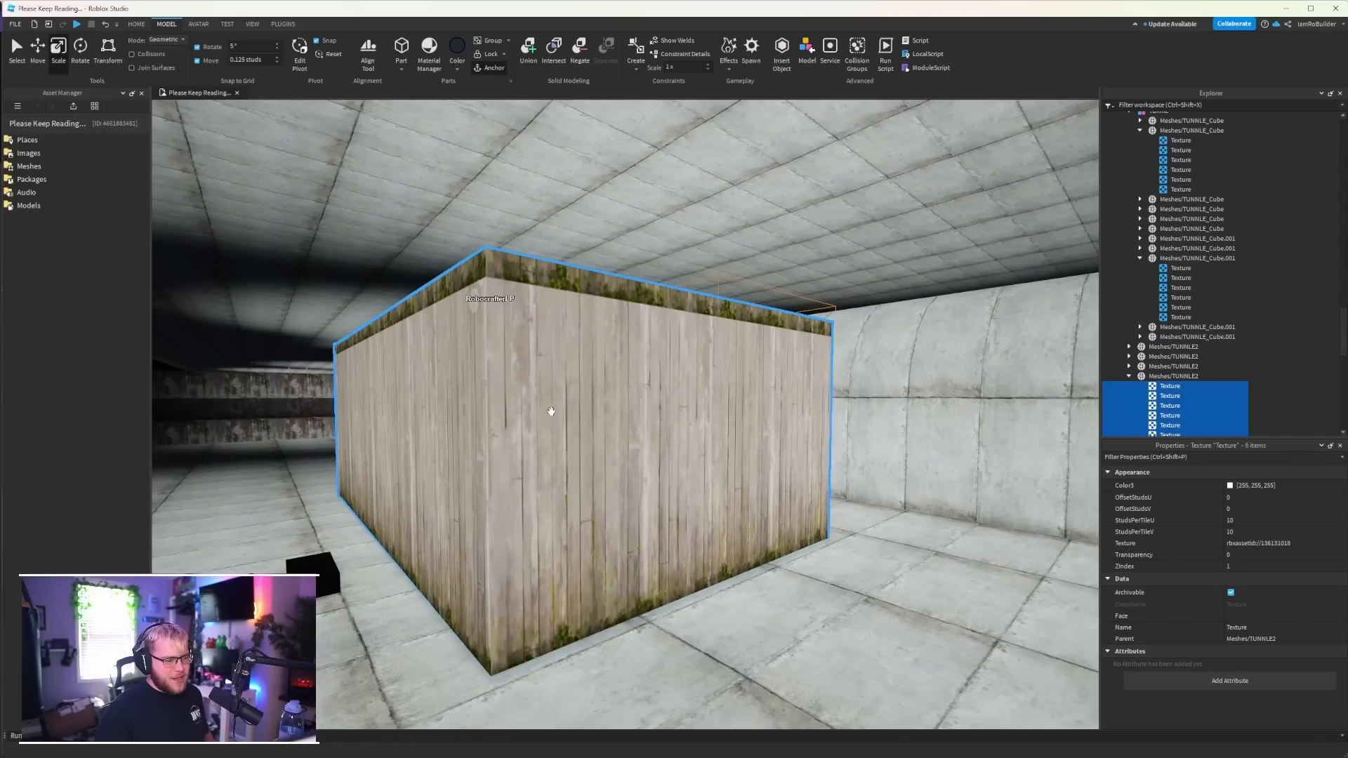
key(d)
scroll(604, 409, up, 6)
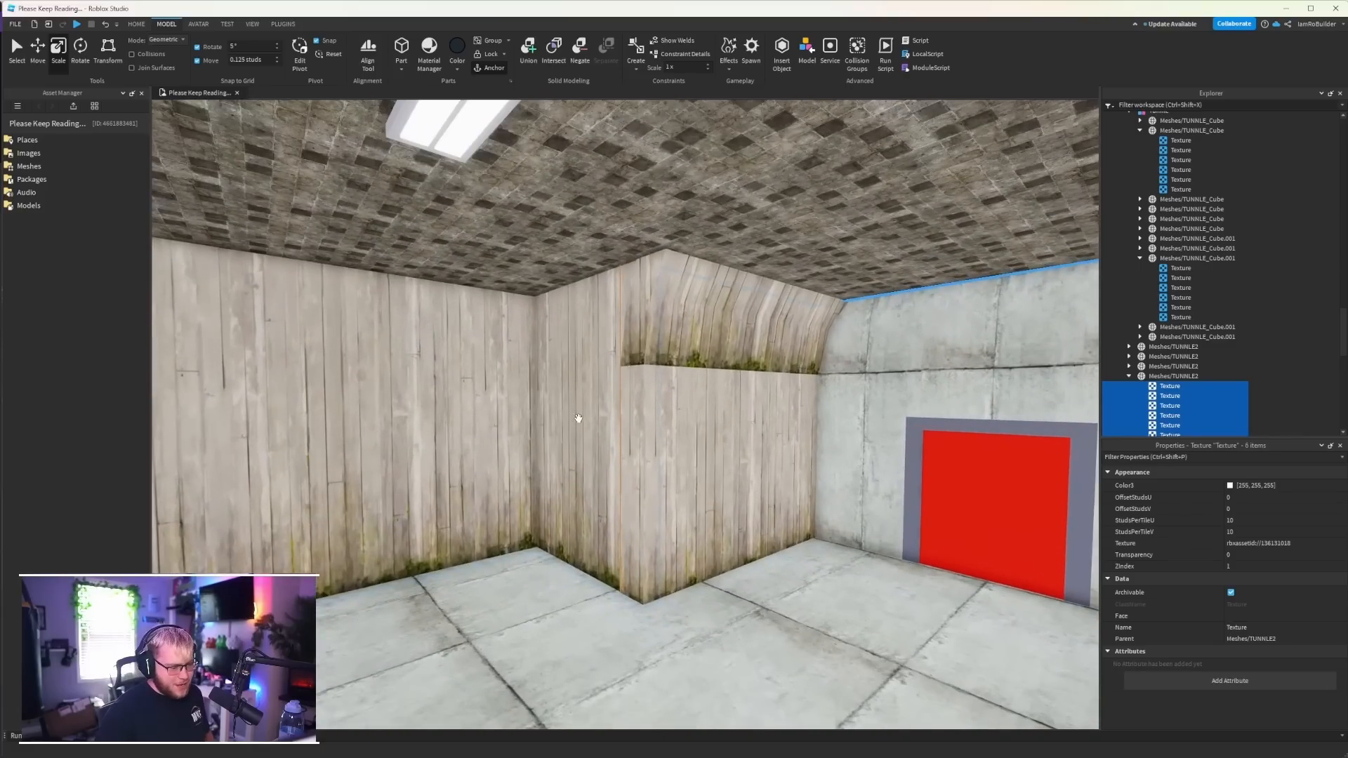
scroll(1026, 506, up, 1)
scroll(1173, 414, down, 1)
click(1250, 530)
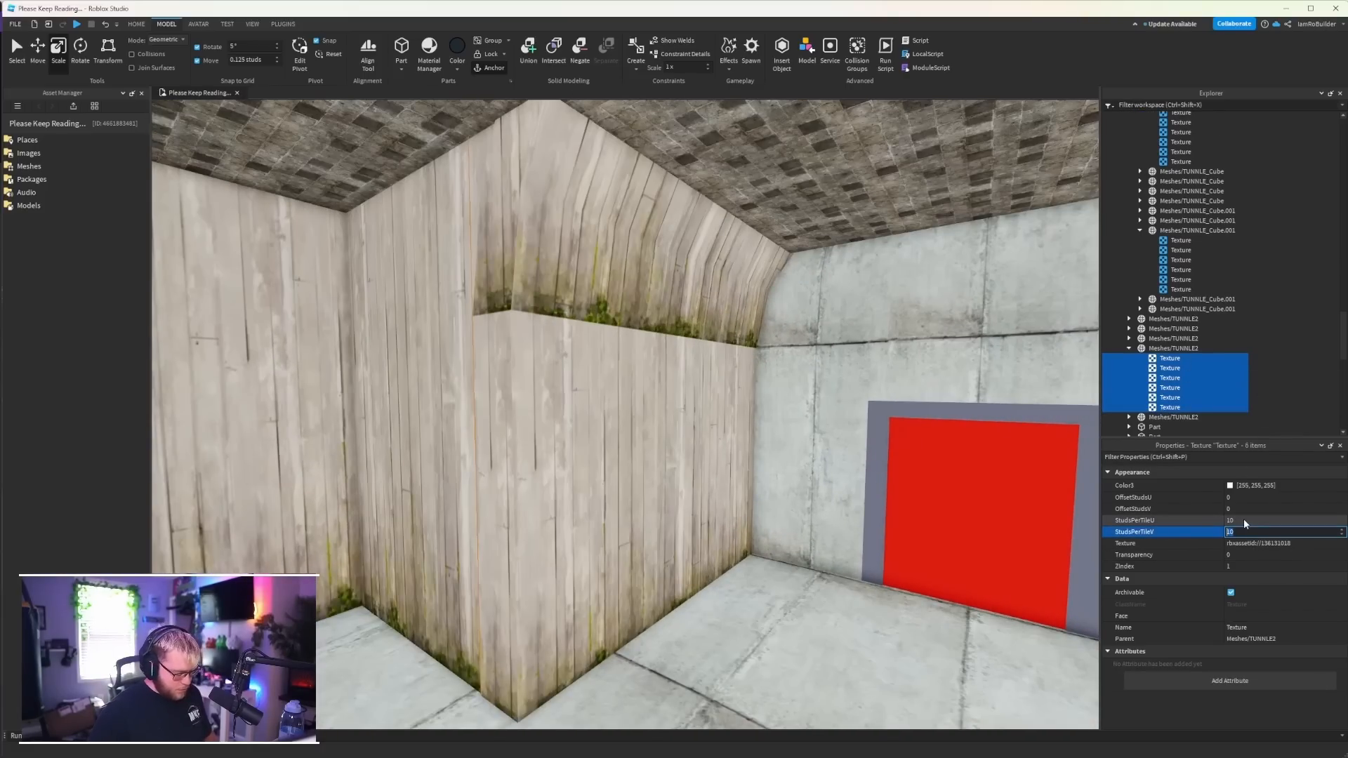
click(1250, 508)
text(1)
text(.5)
key(Return)
click(1250, 511)
click(1250, 510)
key(Return)
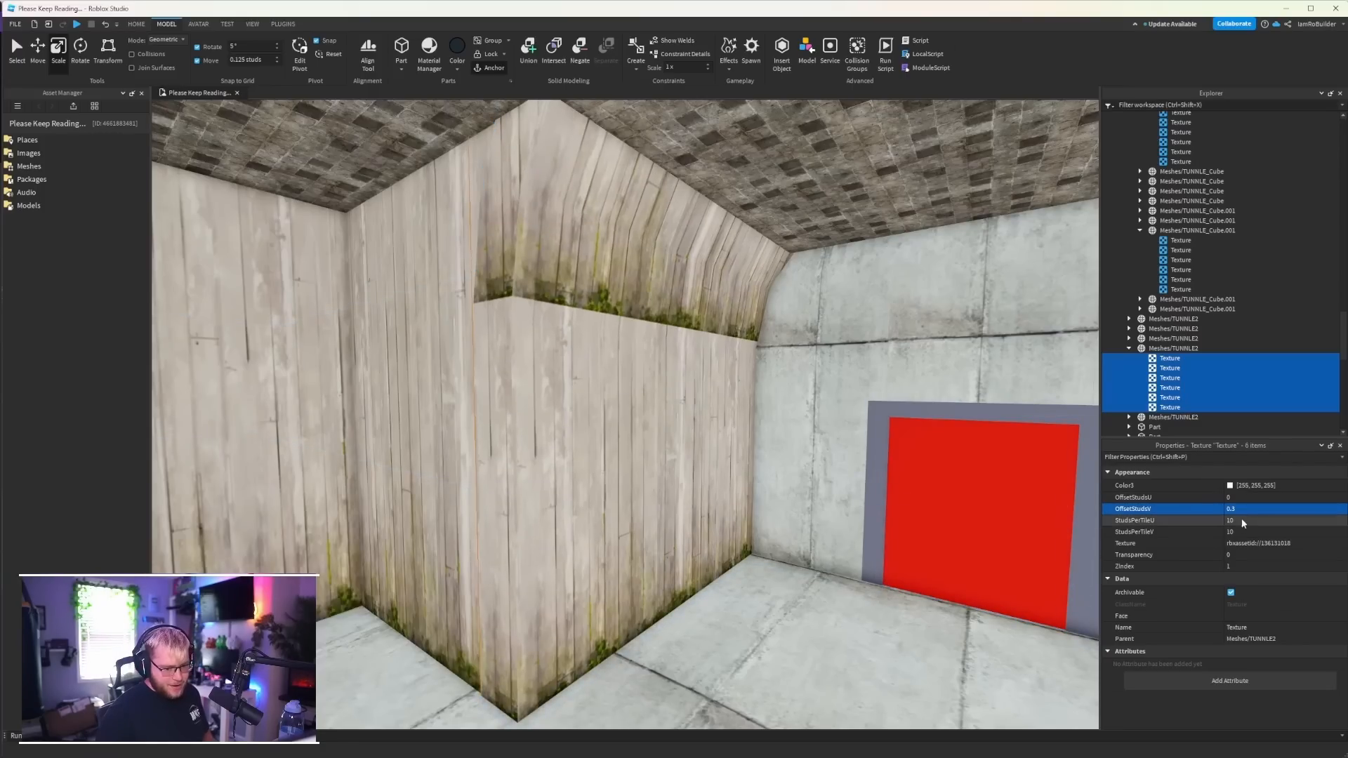
- Set StudsPerTileV of the curved wall's six wood textures to 20 and view both alcove walls
click(1240, 534)
key(Return)
right_drag(817, 429, 817, 430)
key(s)
key(w)
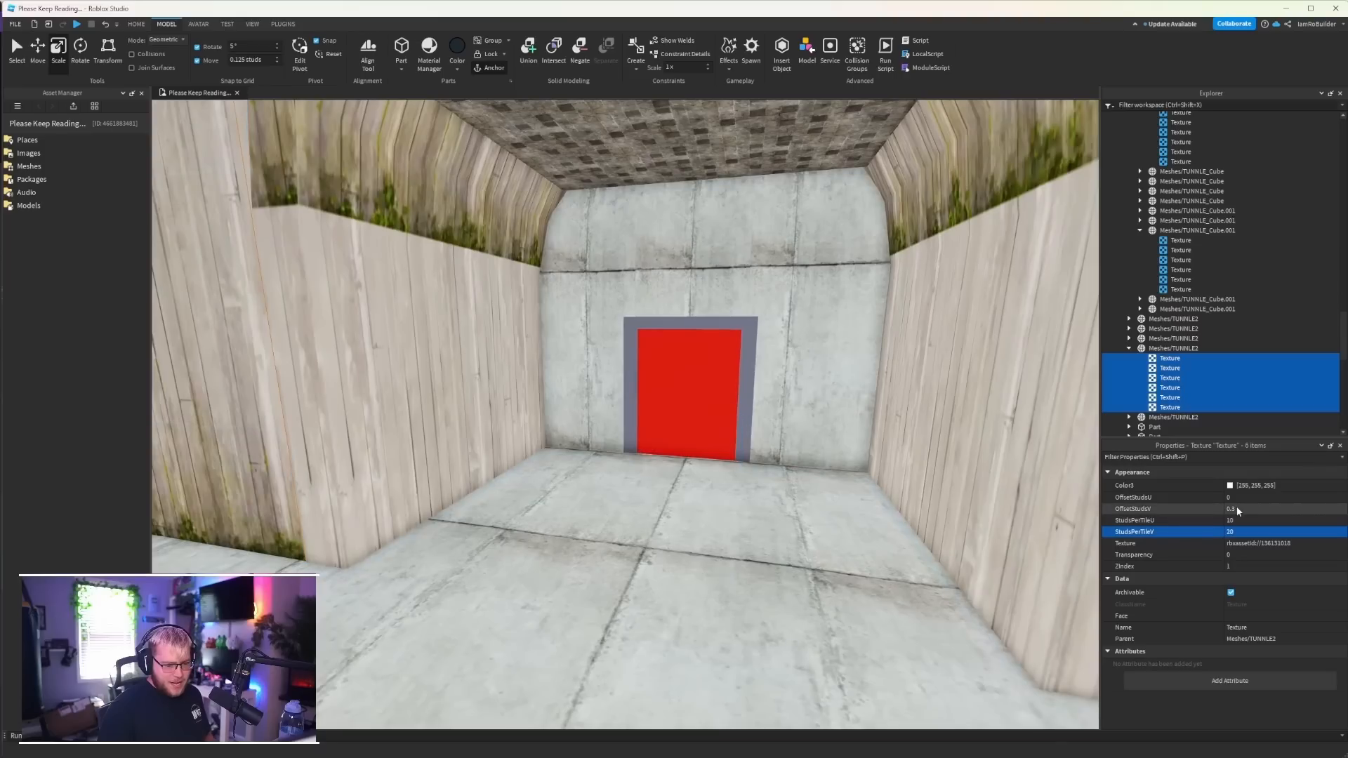
- Set OffsetStudsV of the curved wall's wood textures to 10, trying 2 and 5 first
click(1233, 509)
text(2)
key(Return)
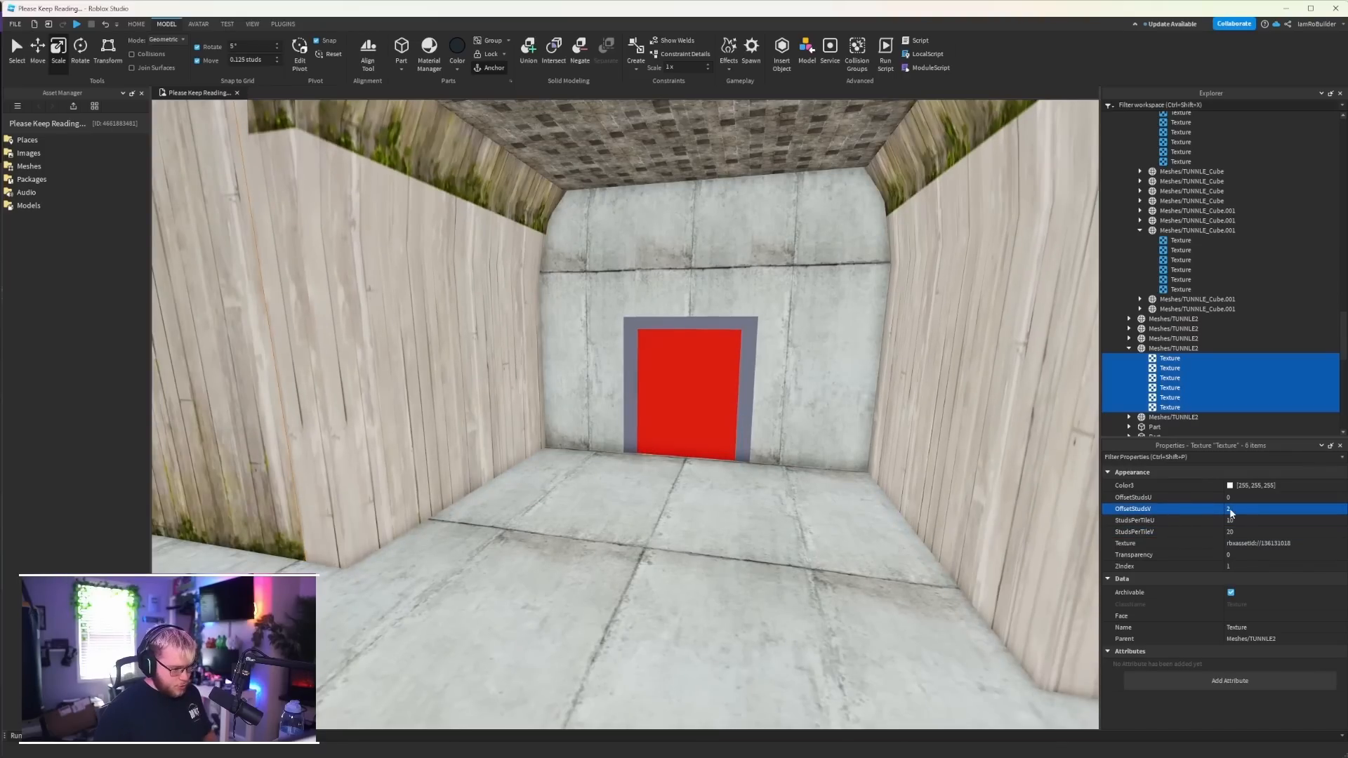
text(5)
key(Return)
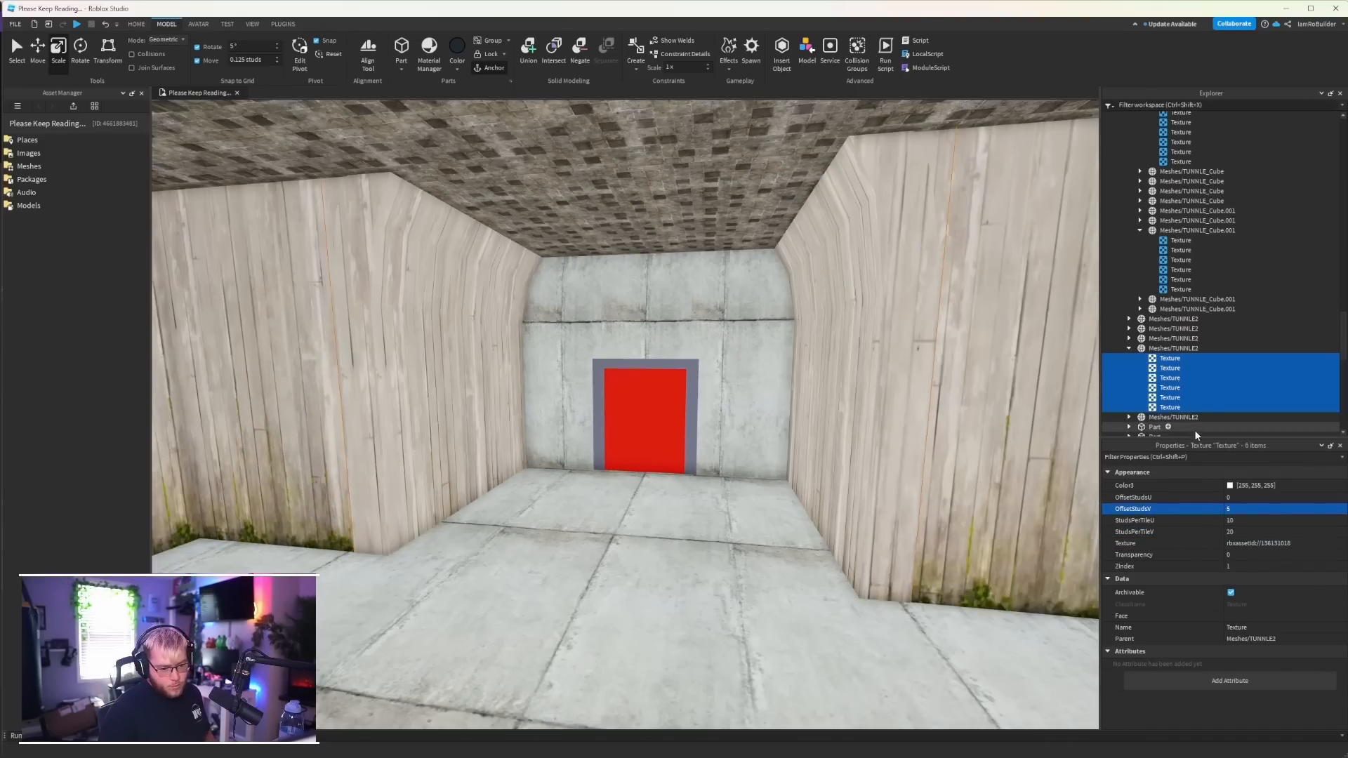
click(1240, 510)
text(10)
key(Return)
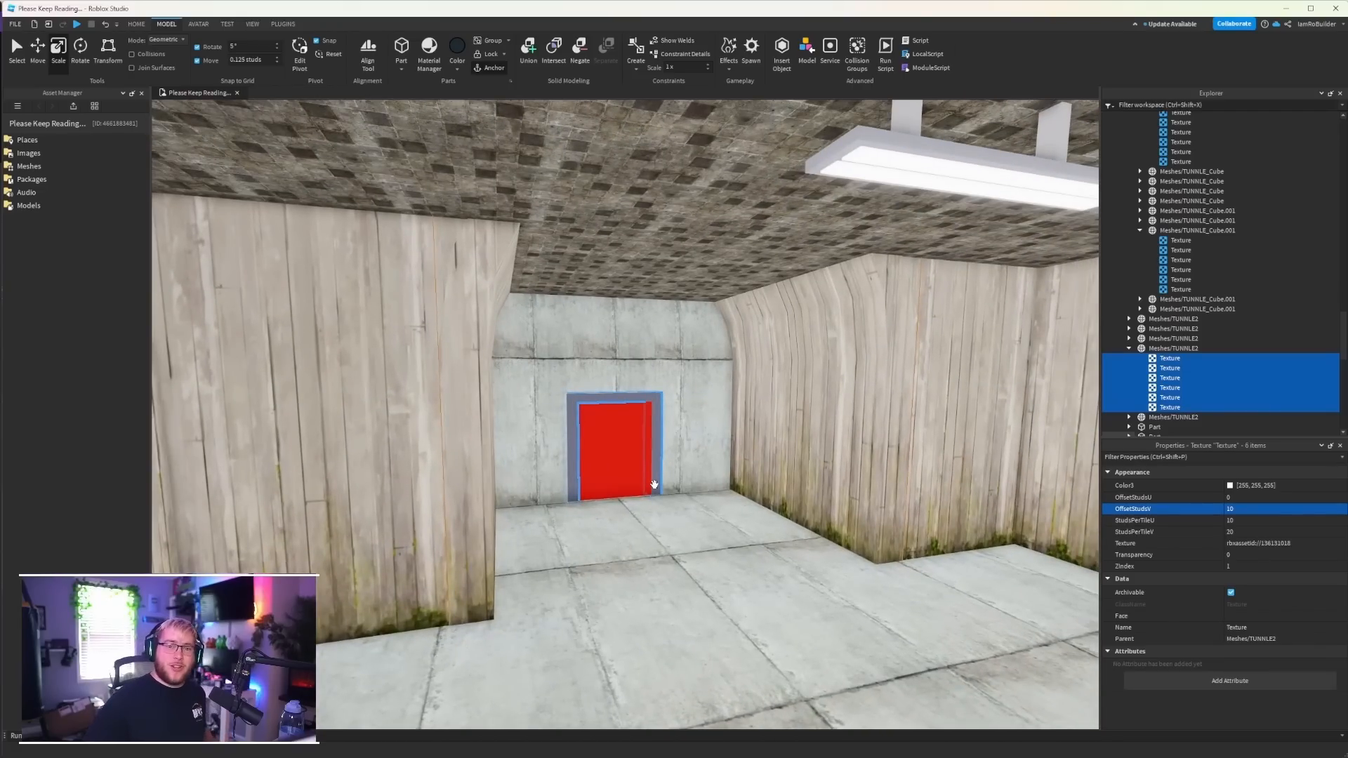
- Select the office's two ceiling parts and expand them in the object hierarchy to reveal their textures
right_drag(668, 369, 741, 354)
click(707, 263)
ctrl+click(723, 349)
key(w)
click(664, 574)
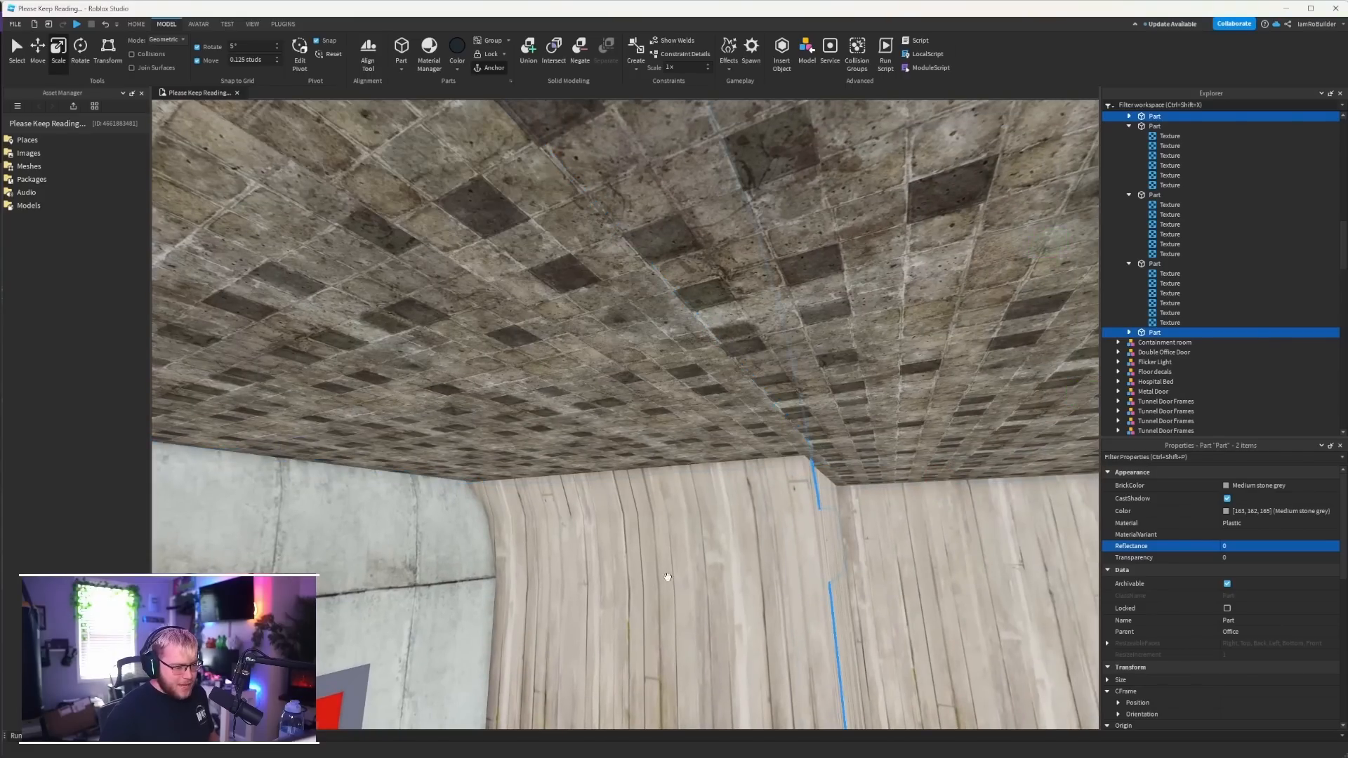
click(574, 409)
drag(797, 341, 744, 358)
right_drag(744, 358, 764, 372)
mouse_move(747, 400)
mouse_down()
mouse_move(713, 402)
mouse_move(727, 394)
mouse_up()
right_drag(779, 535, 781, 532)
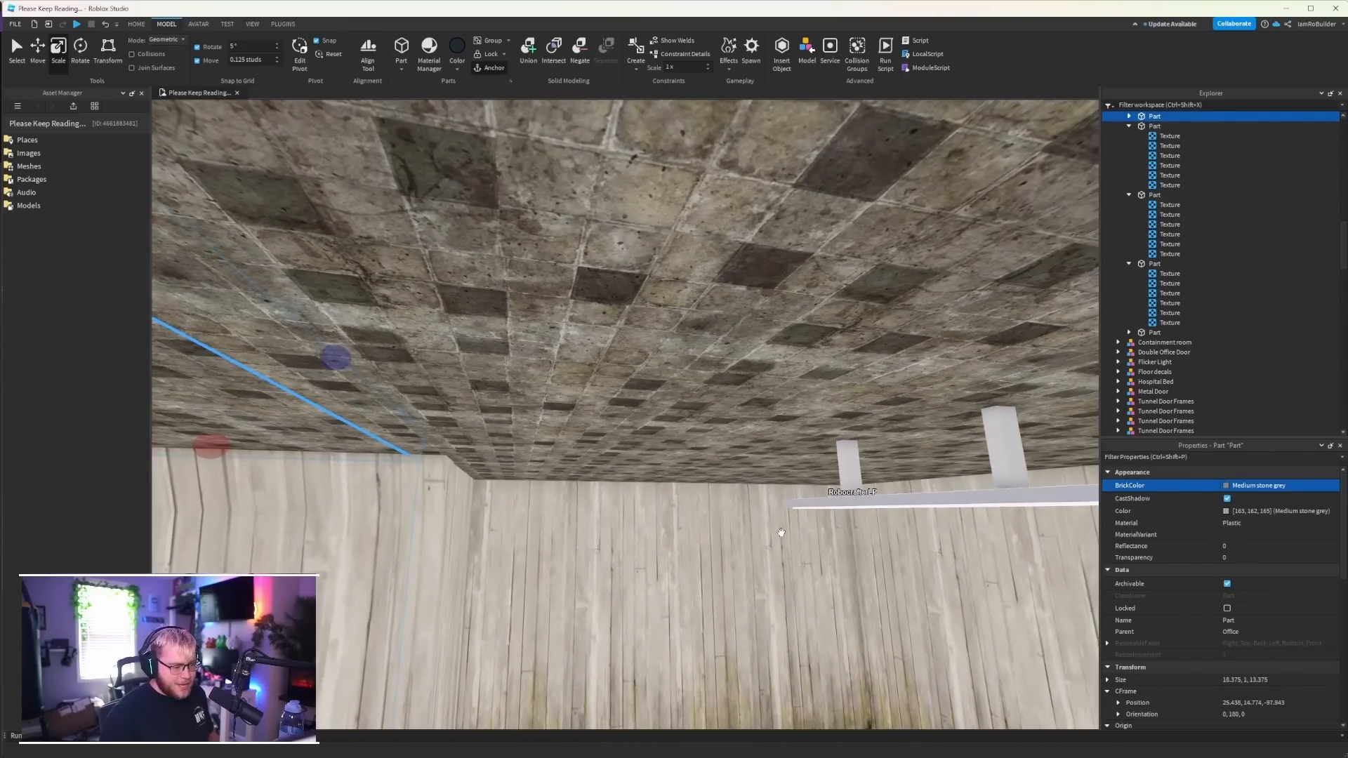
click(739, 358)
right_drag(737, 356, 730, 351)
ctrl+click(445, 537)
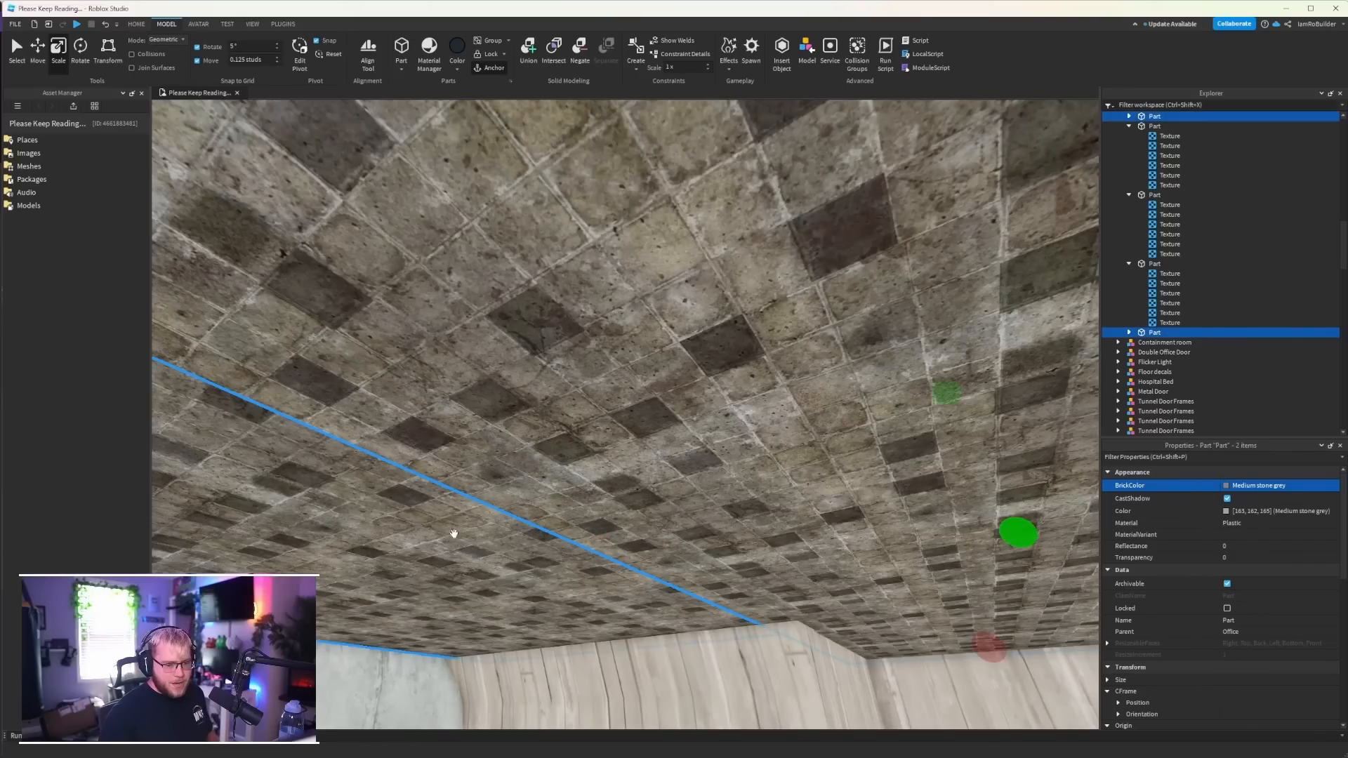
click(1128, 332)
click(1128, 116)
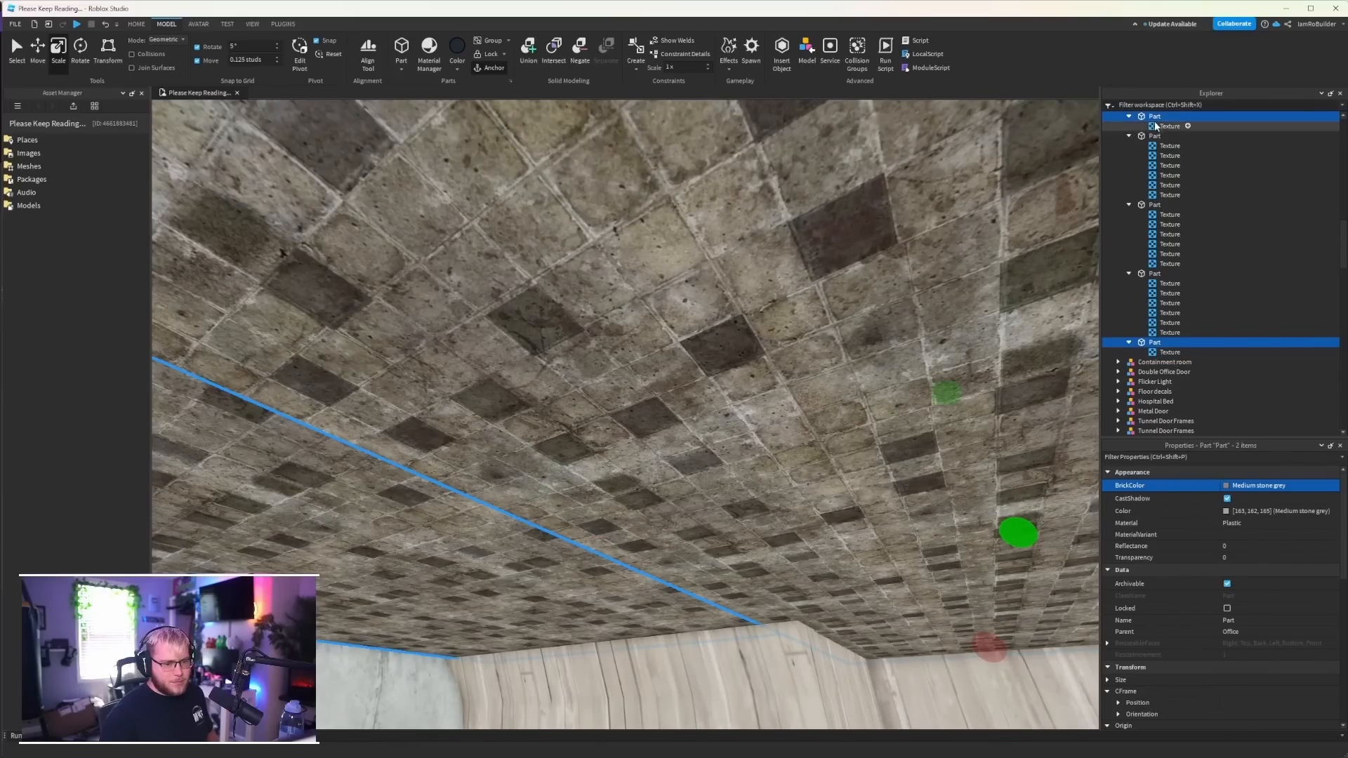
- Try deleting the textures from both office ceiling parts
click(1153, 126)
ctrl+click(1165, 352)
key(Delete)
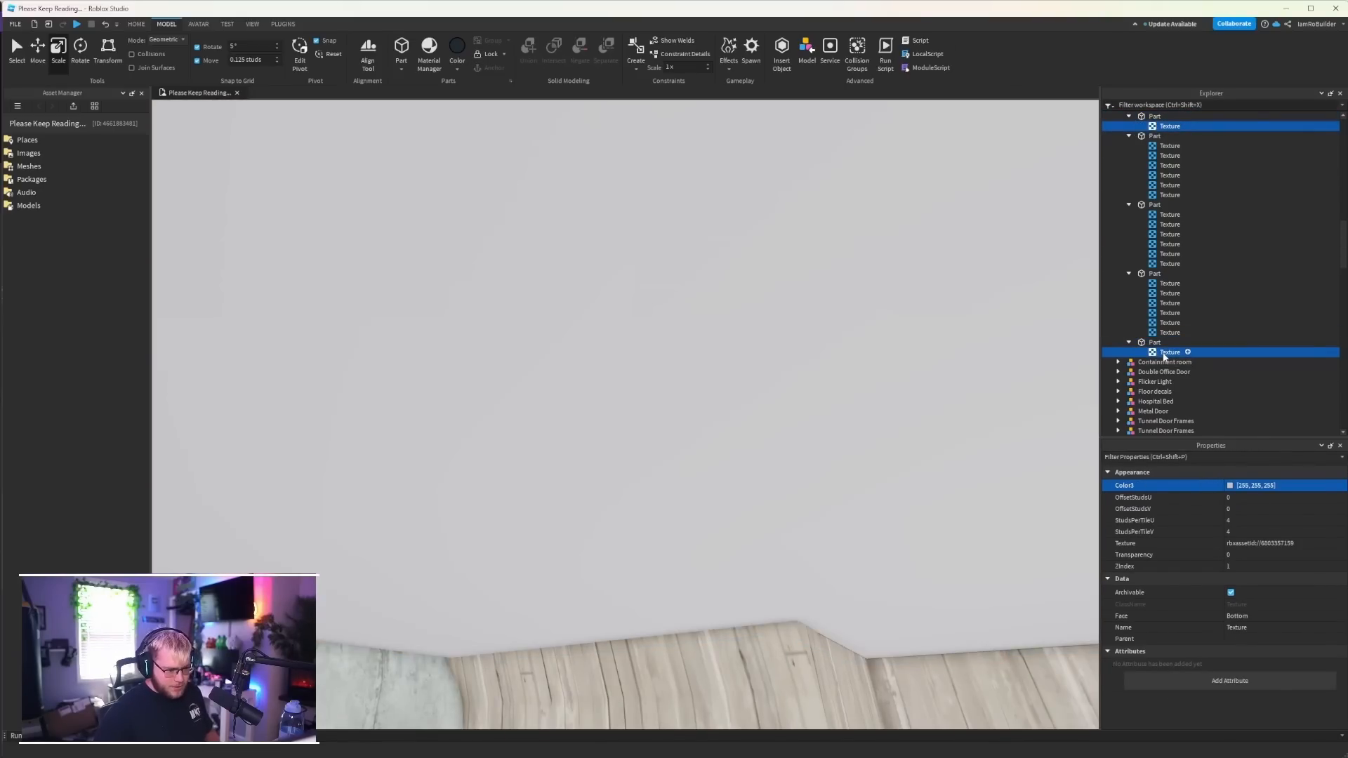
key(ctrl+z)
- Copy the texture asset ID from the Back texture of a part elsewhere in the map
scroll(625, 415, up, 3)
right_drag(625, 414, 627, 414)
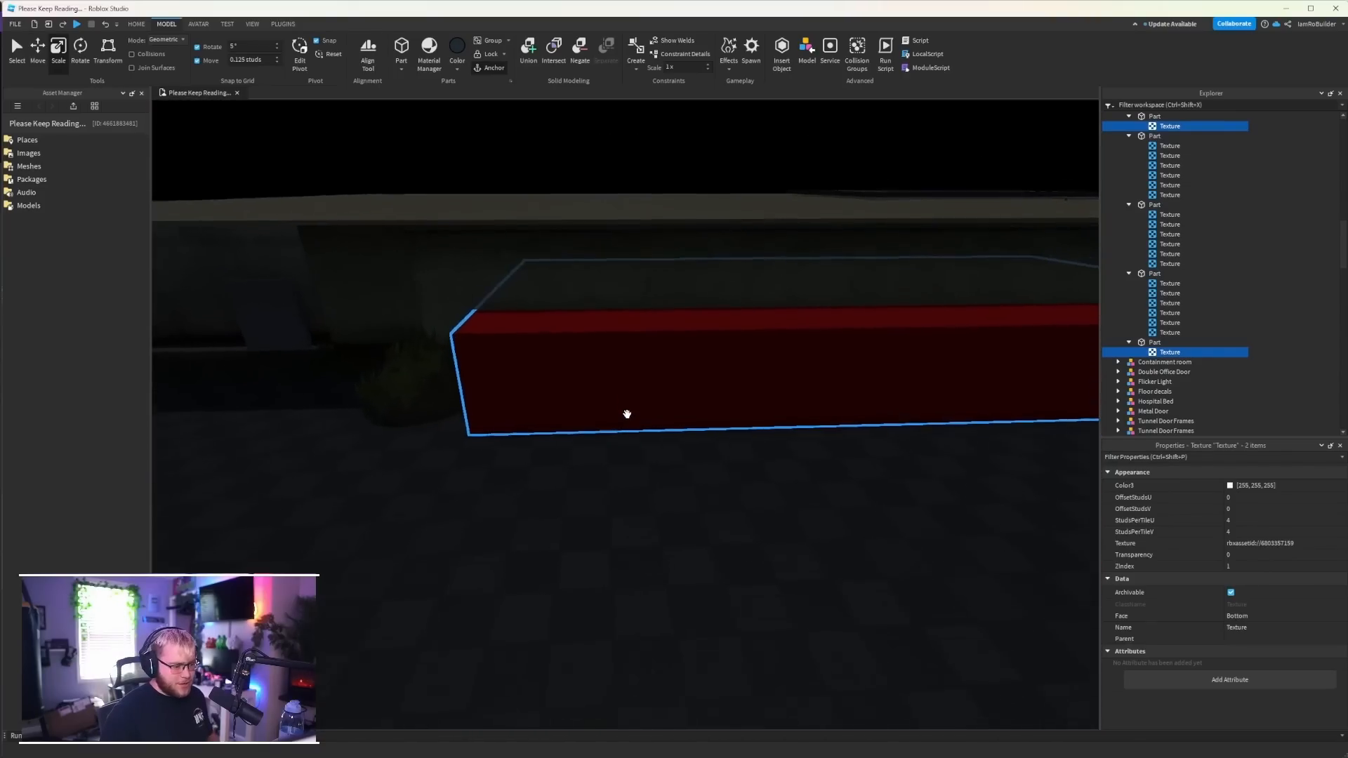
scroll(627, 415, up, 3)
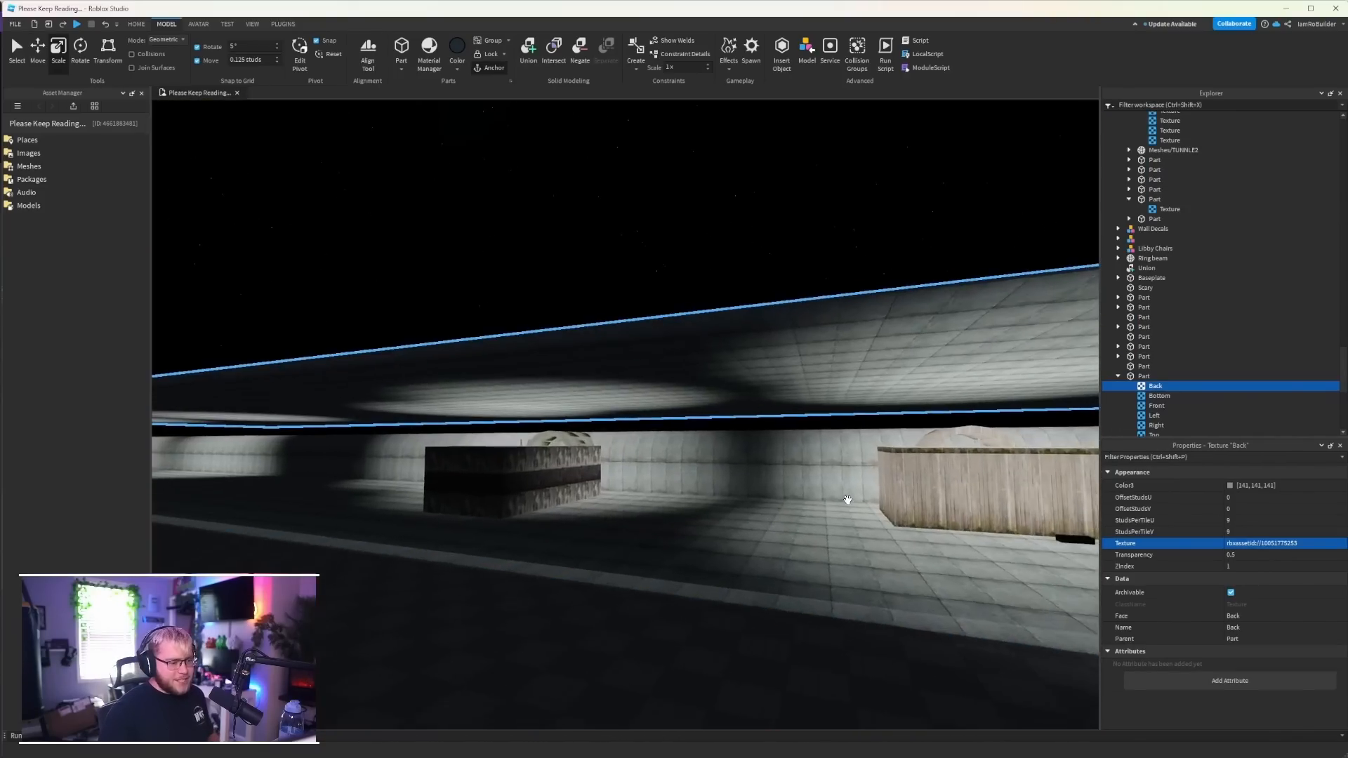
- Replace the texture asset on both office ceiling parts with the copied asset ID
key(w)
right_drag(847, 499, 717, 372)
click(571, 316)
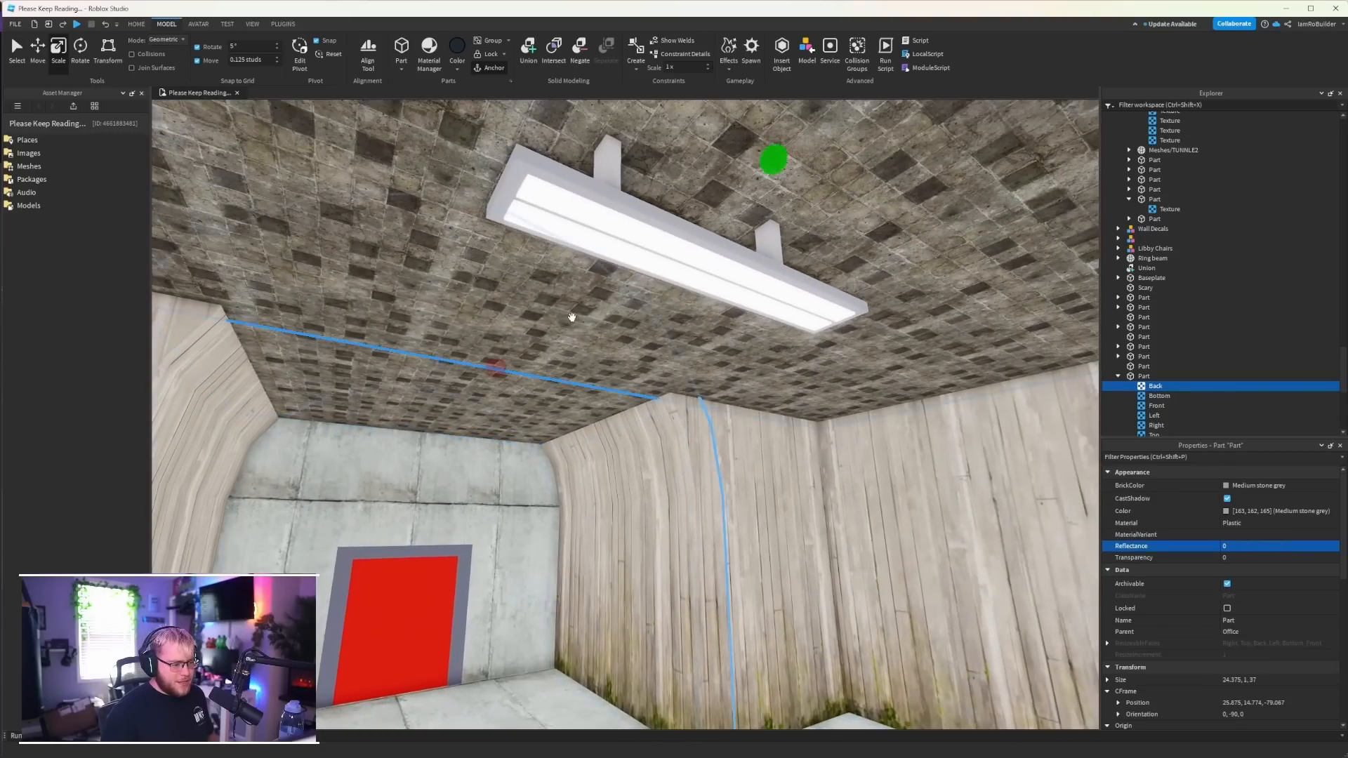
click(1166, 130)
scroll(1195, 193, up, 4)
scroll(1194, 195, up, 9)
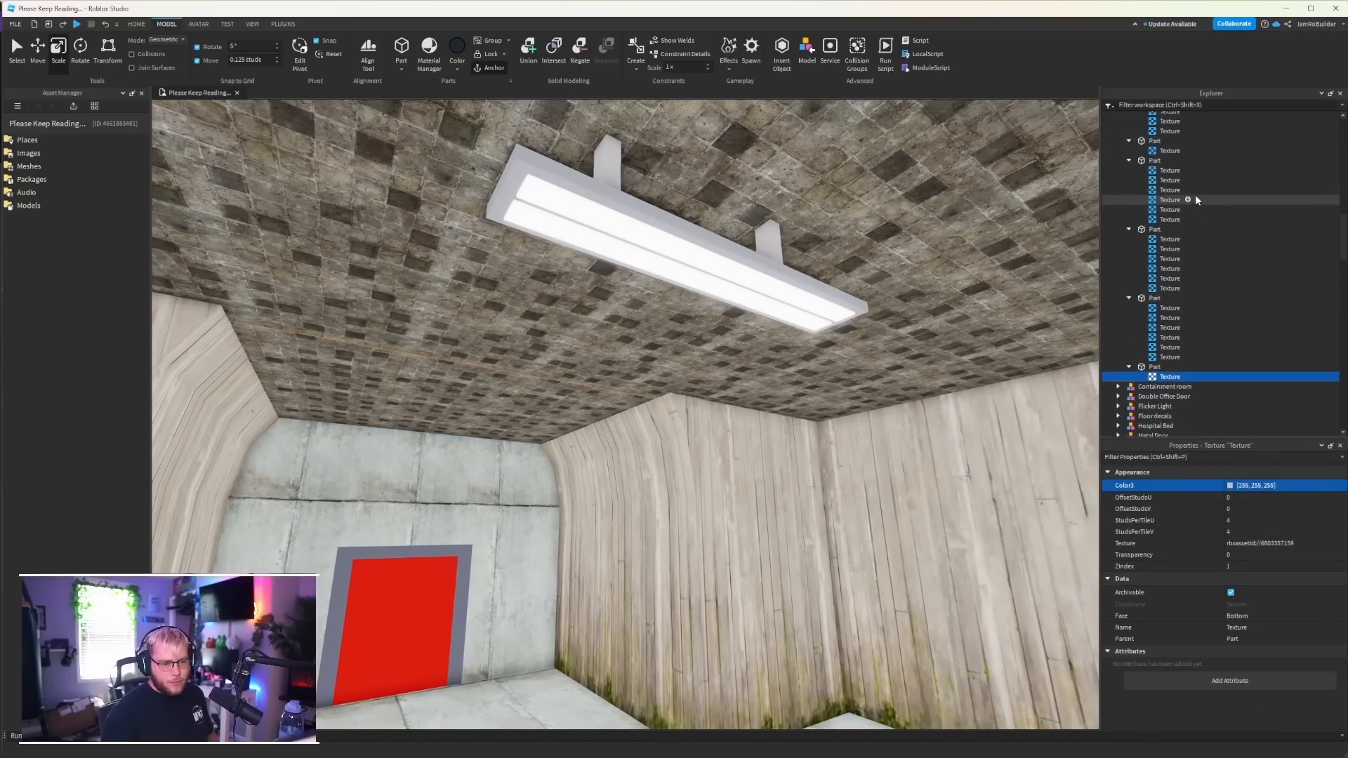
ctrl+click(1193, 290)
click(1248, 543)
key(ctrl+v)
key(Return)
- Set the transparency of both office ceiling textures to 0.85
right_drag(671, 529, 668, 527)
key(w)
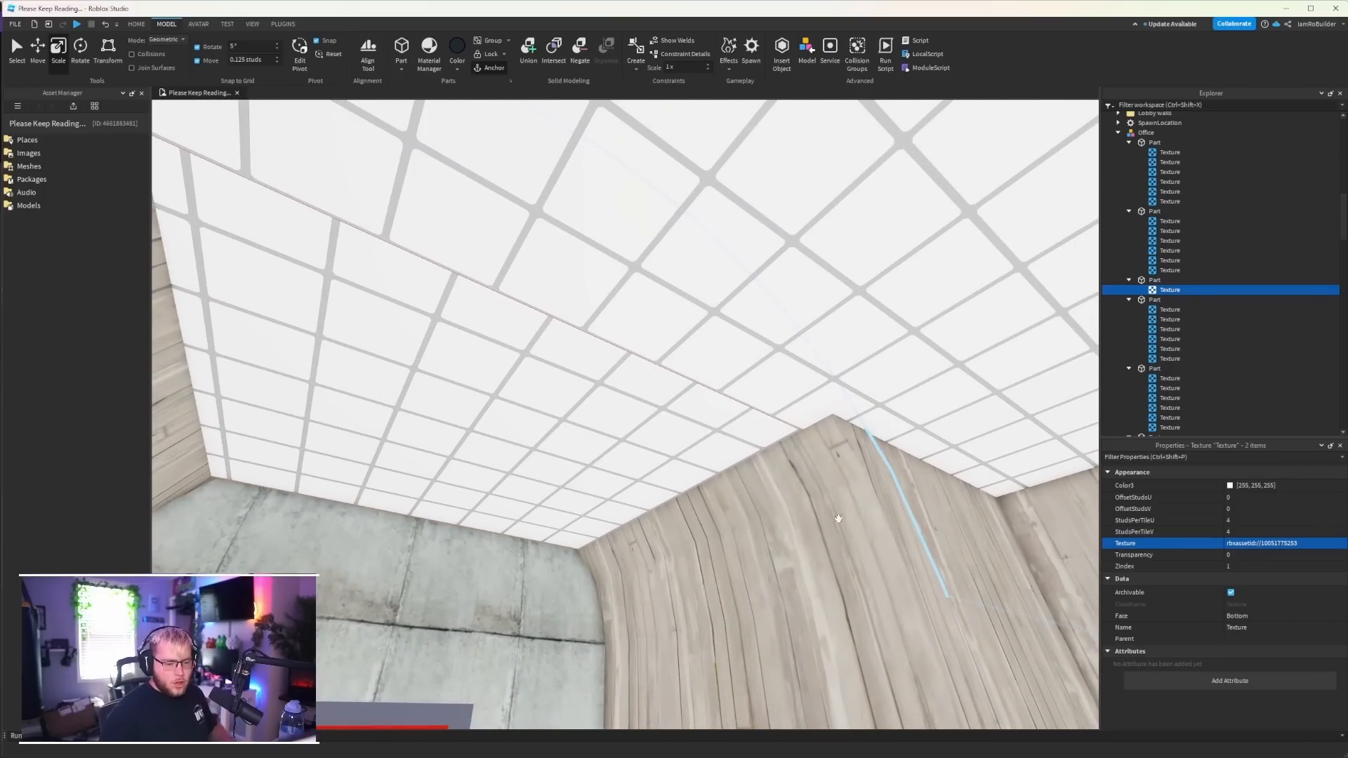
click(1267, 556)
drag(1264, 554, 1320, 552)
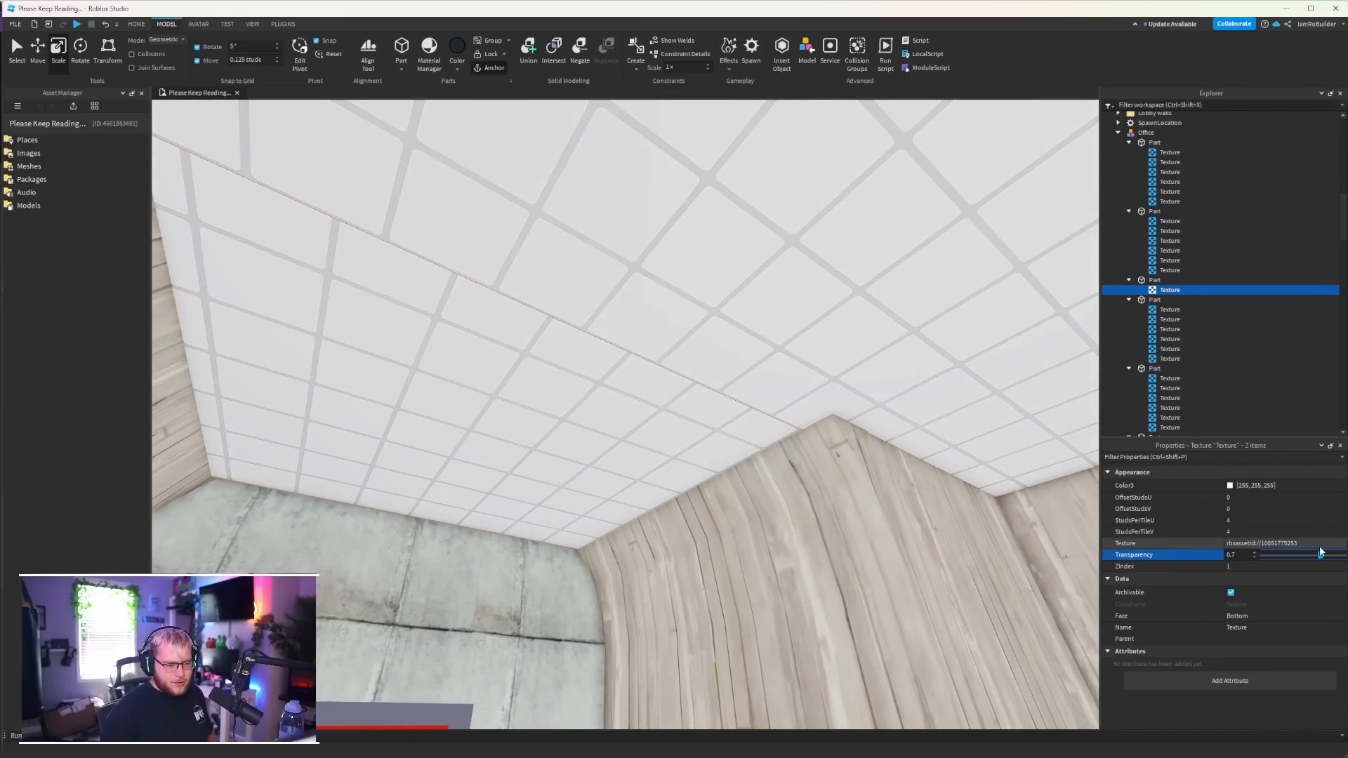
- Select the texture of the ceiling part over the doorway alcove and show its plugin offset handles
click(584, 415)
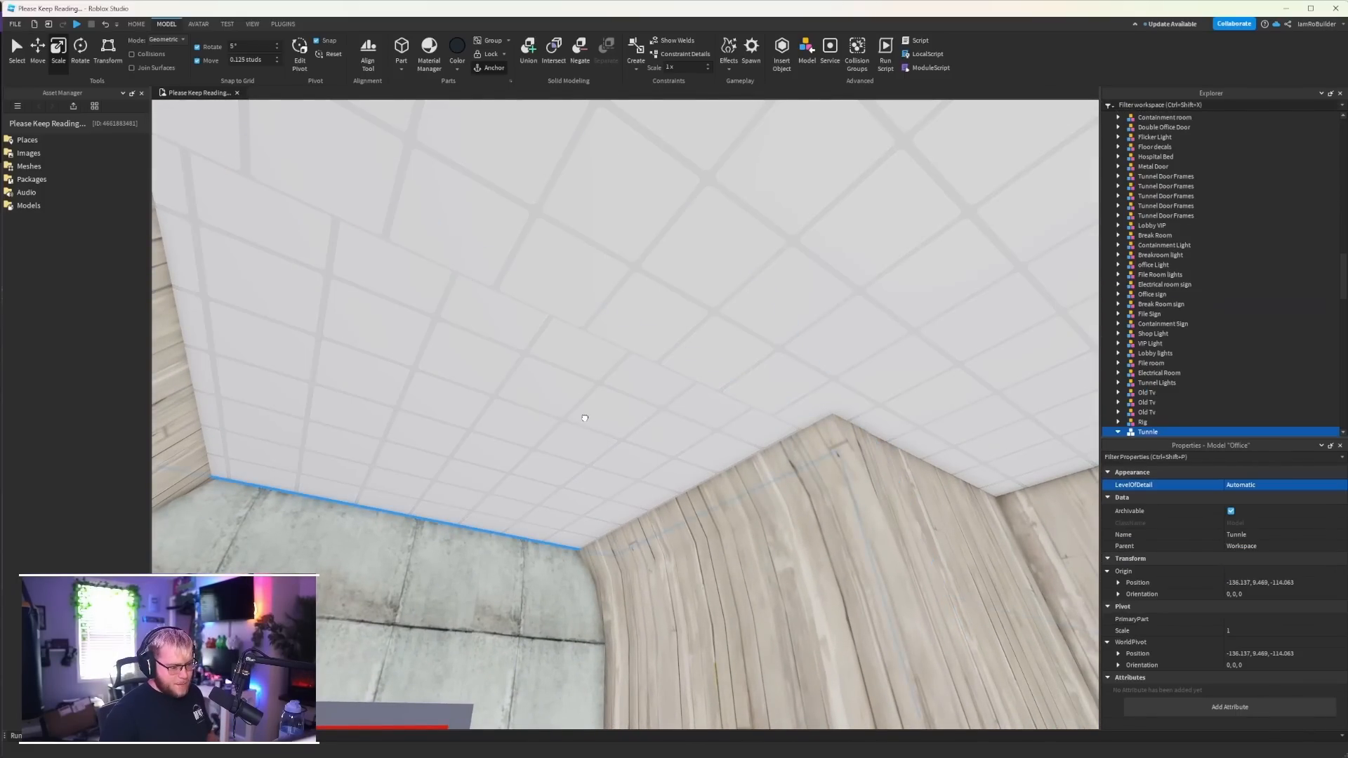
click(590, 423)
alt+click(590, 423)
click(283, 24)
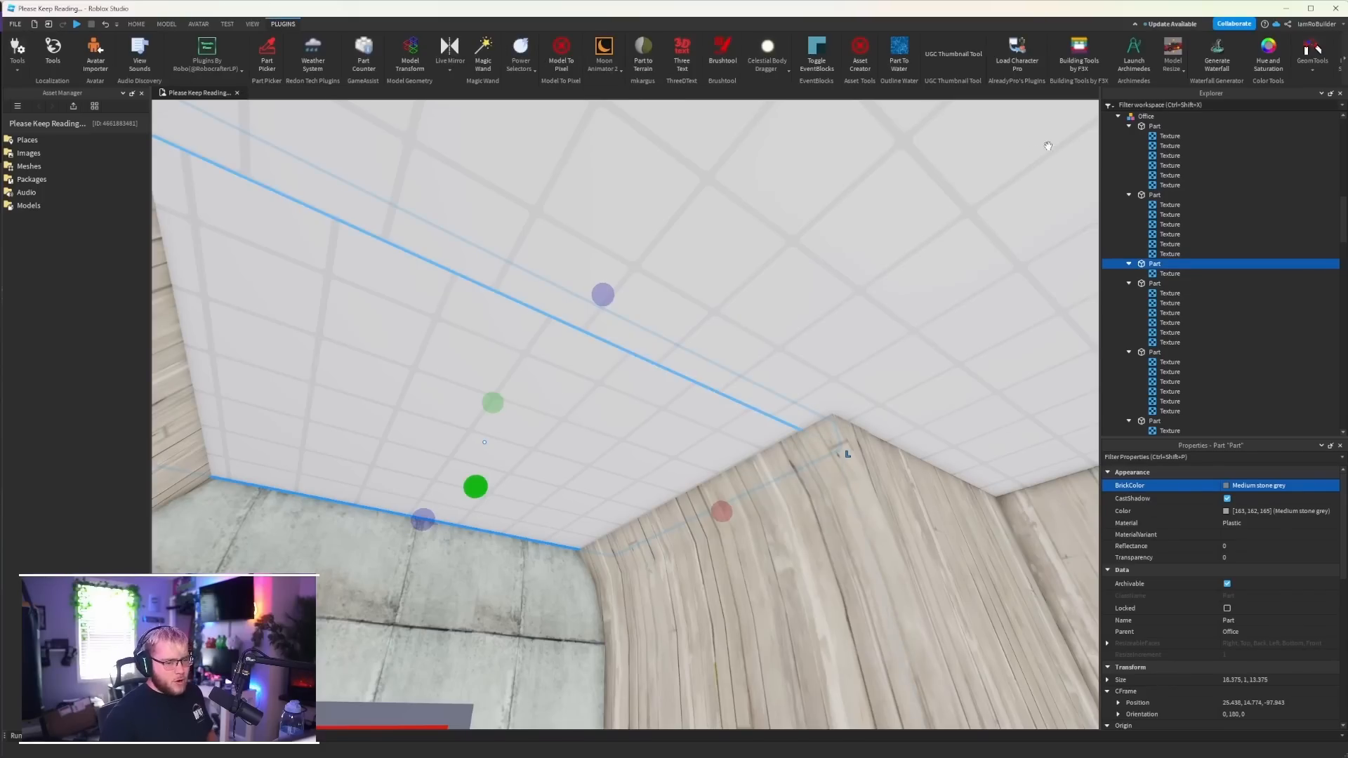
click(1169, 273)
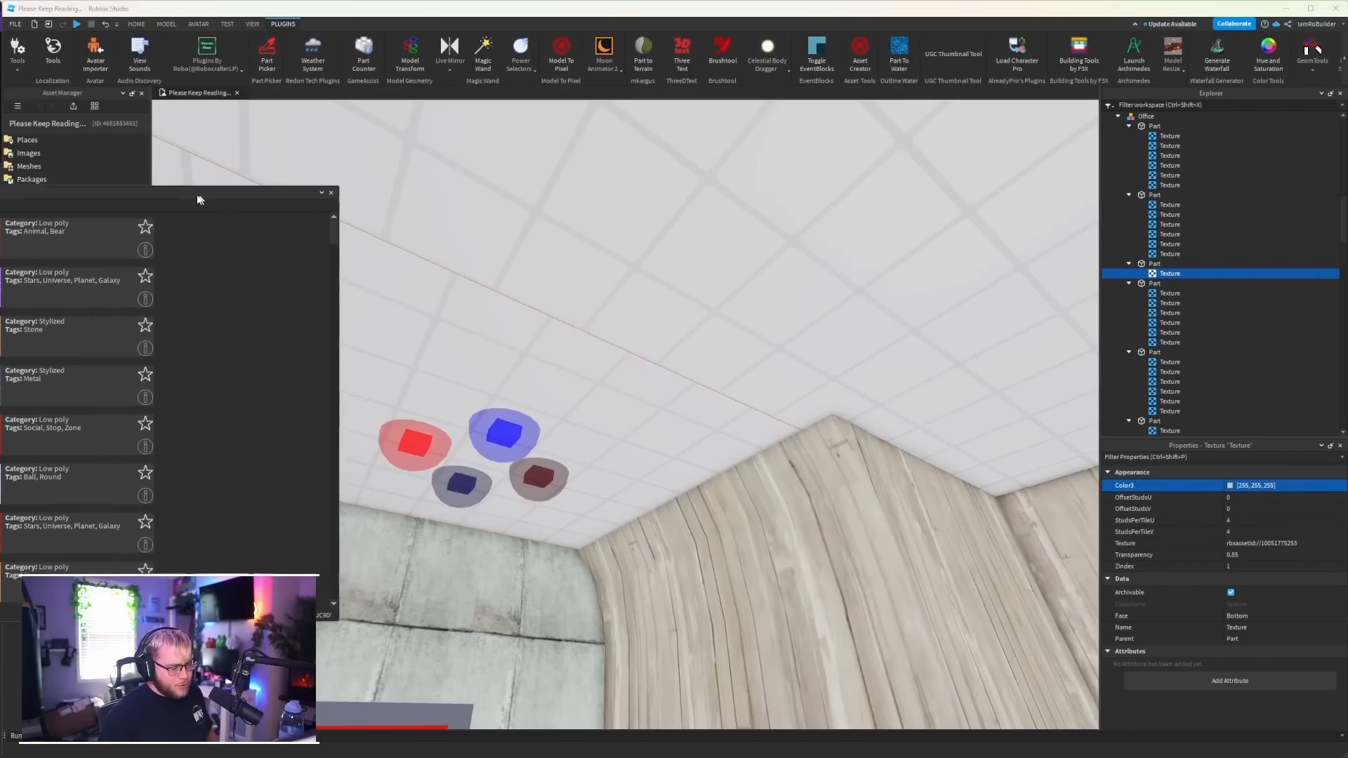
- Try shifting the alcove ceiling texture to an OffsetStudsU of -1 with the offset handles
right_drag(880, 429, 880, 429)
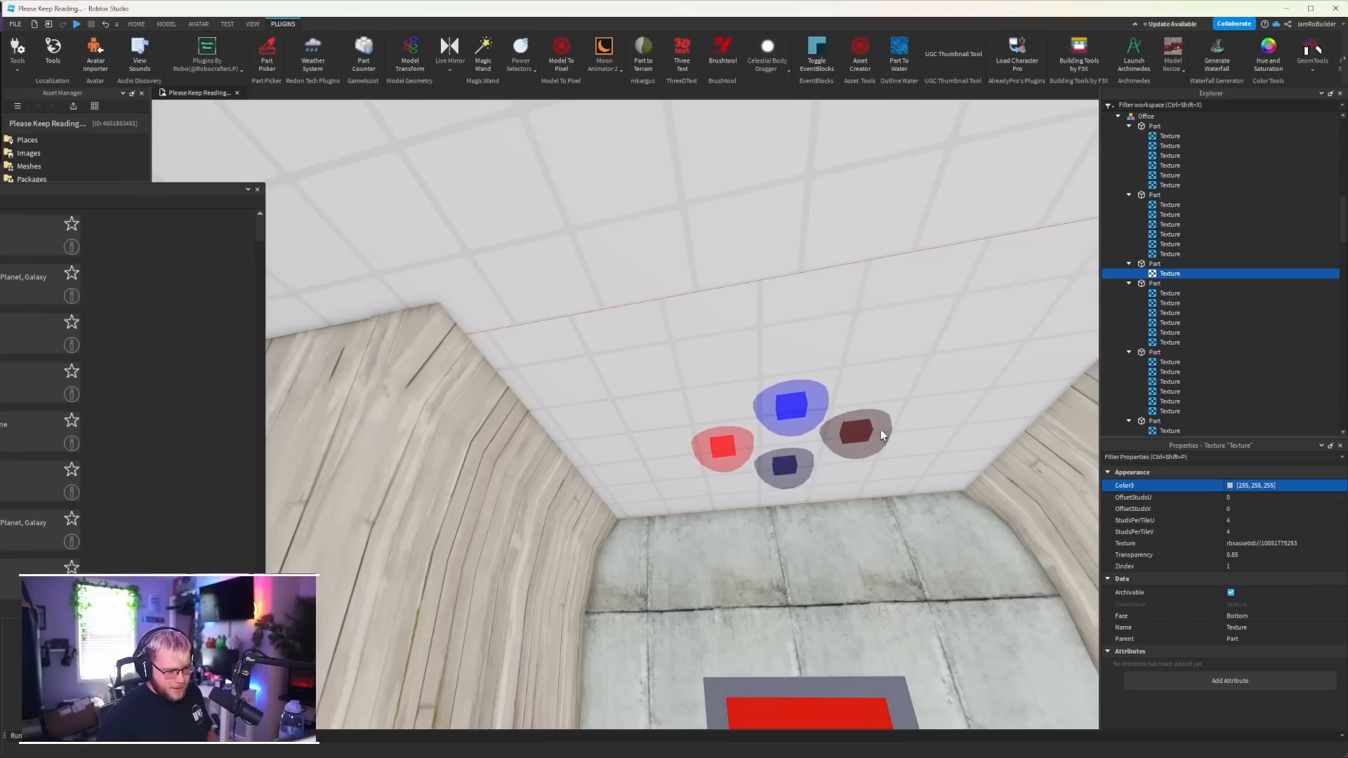
click(759, 442)
click(857, 432)
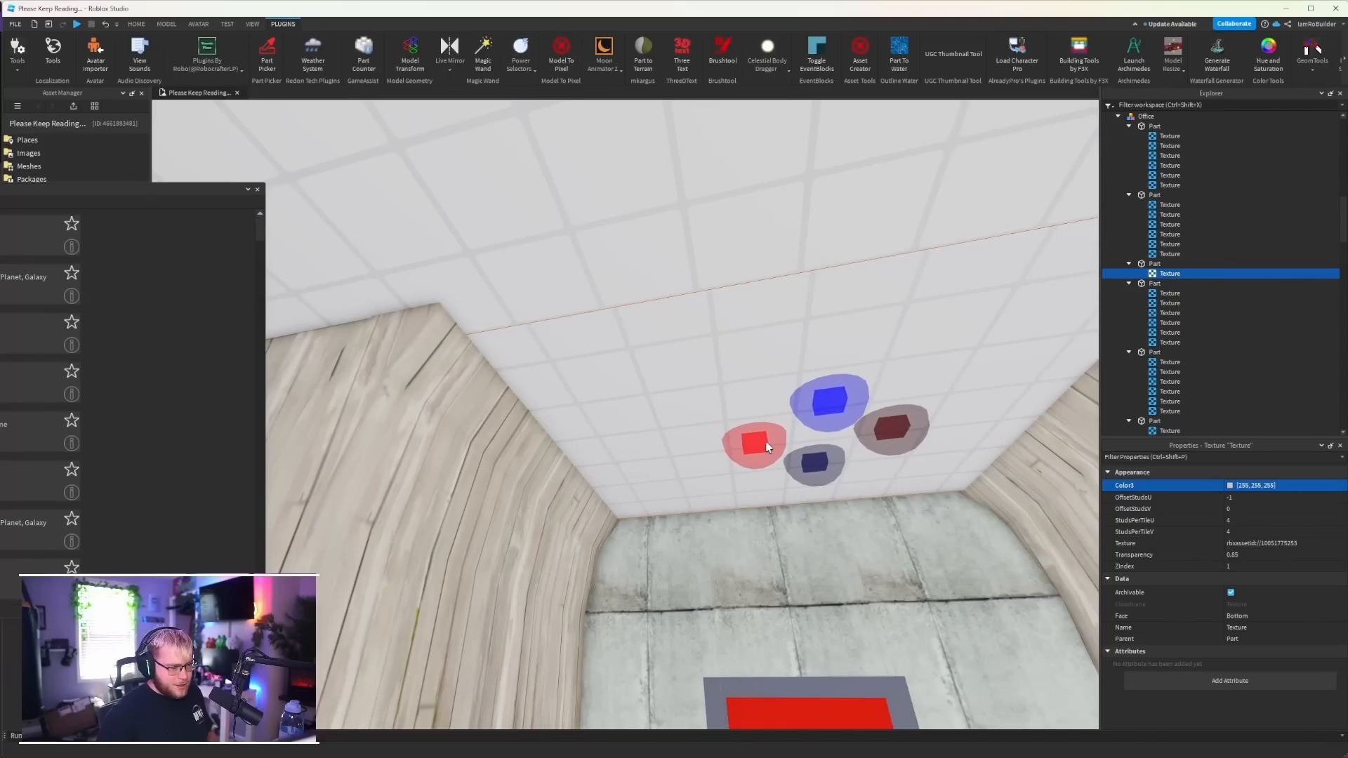
click(766, 442)
click(849, 433)
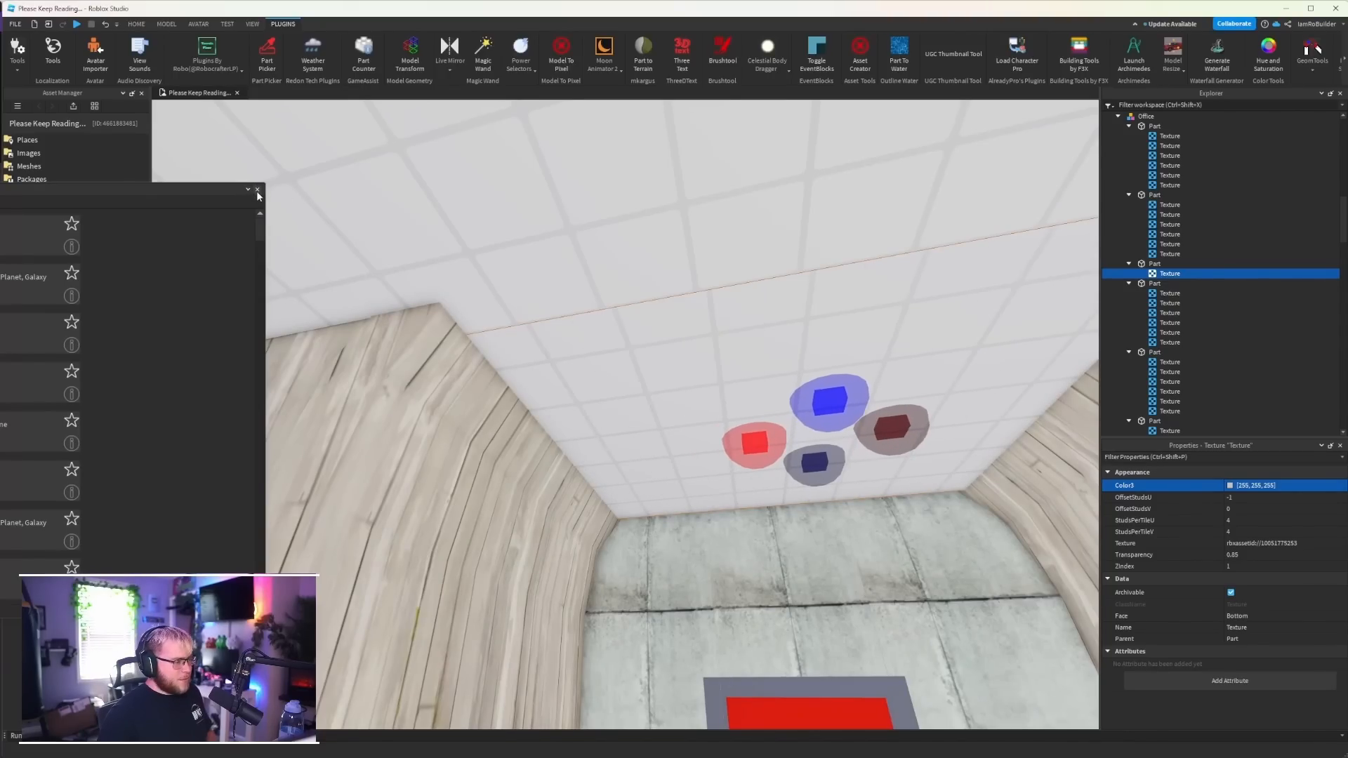
- Set OffsetStudsU of the alcove ceiling texture to 0.7 to line up the tile grid with the main ceiling
click(1240, 498)
click(1238, 497)
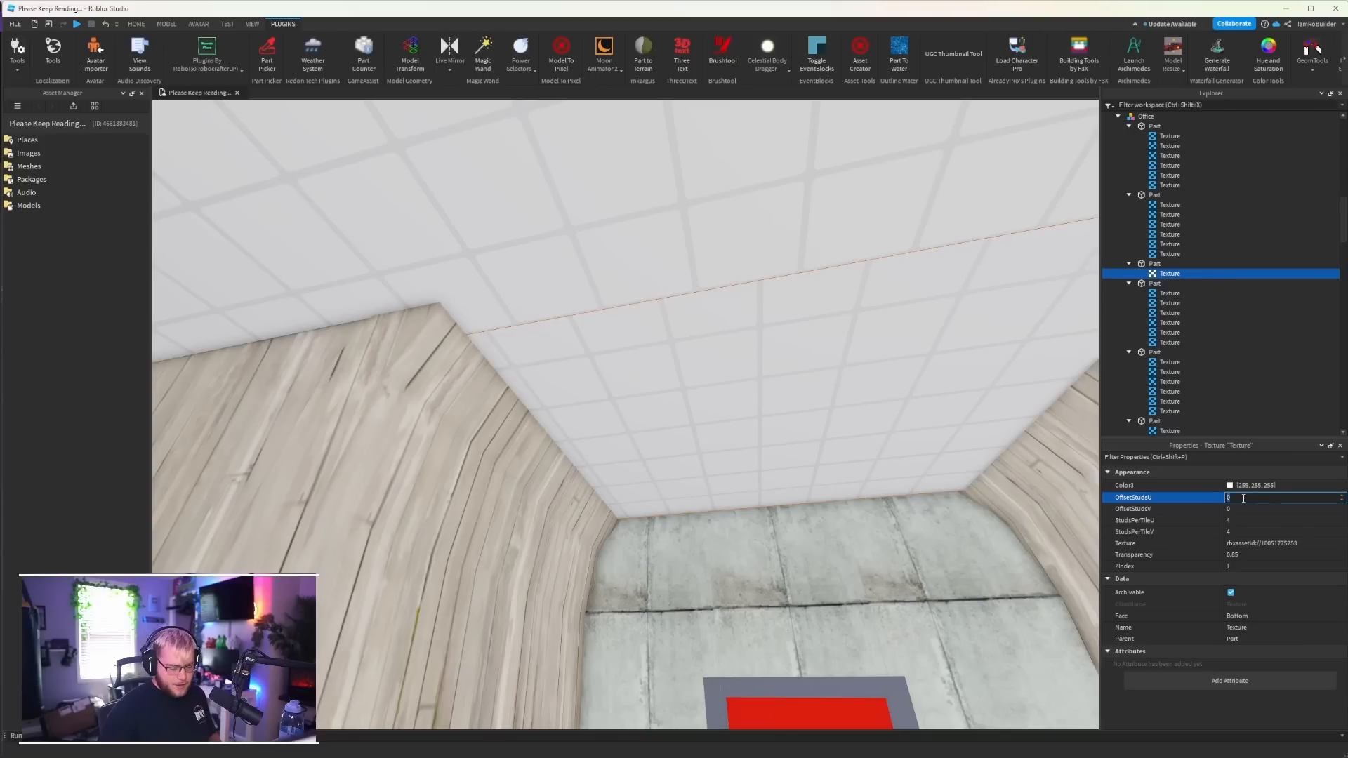
text(0.8)
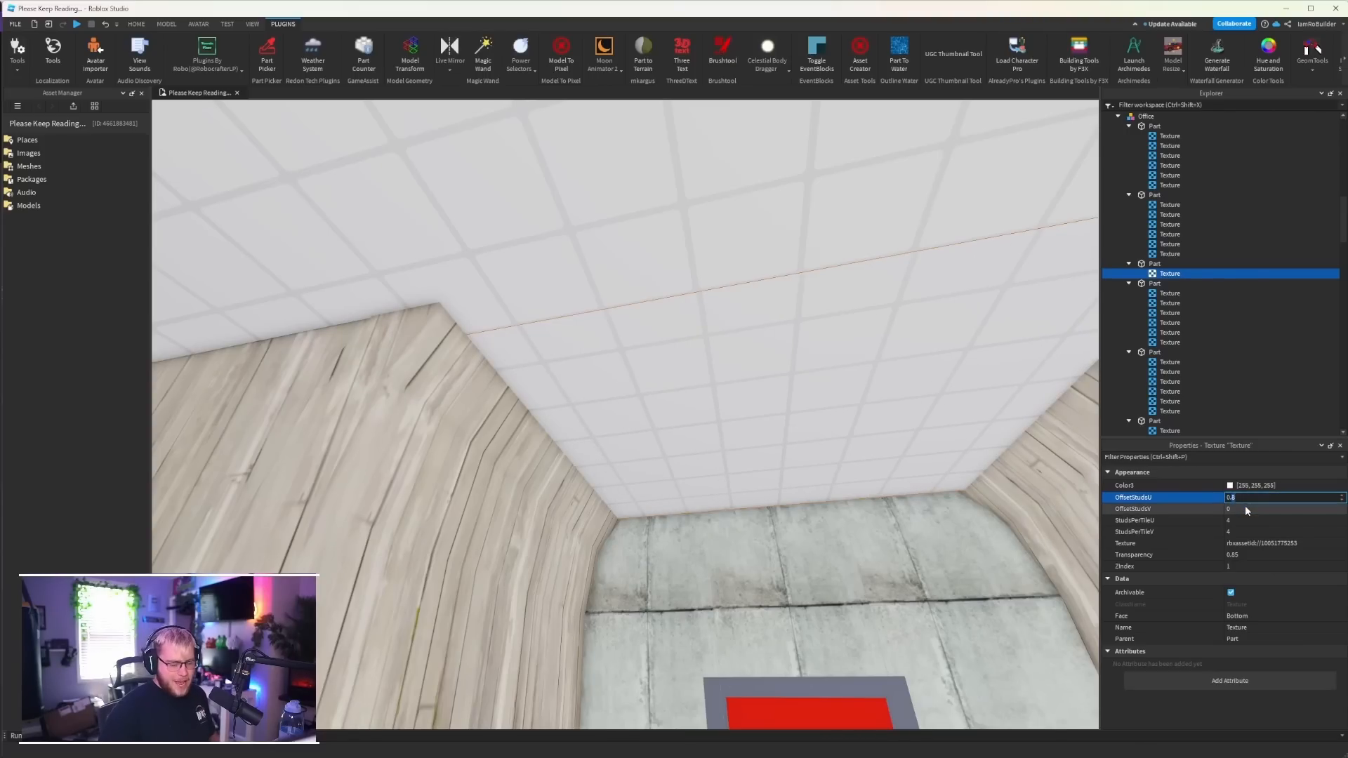
text(9)
key(Return)
click(1238, 500)
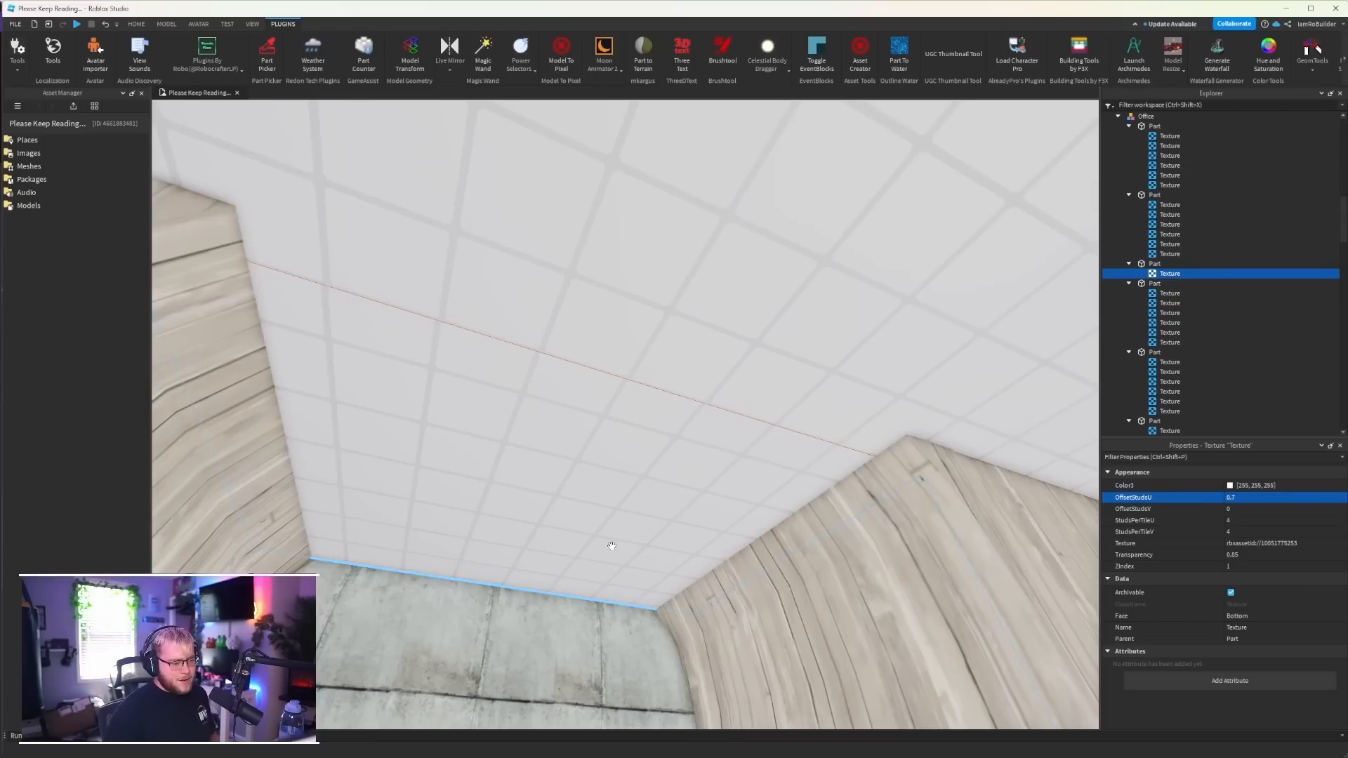
- Look over the office room, examining the ceiling grid alignment, wood walls and floor from several angles
click(618, 545)
key(d)
right_drag(662, 509, 687, 529)
key(s)
mouse_move(710, 386)
right_down()
mouse_move(715, 399)
mouse_move(736, 385)
right_up()
key(d)
key(d)
key(w)
key(w)
key(w)
key(s)
key(w)
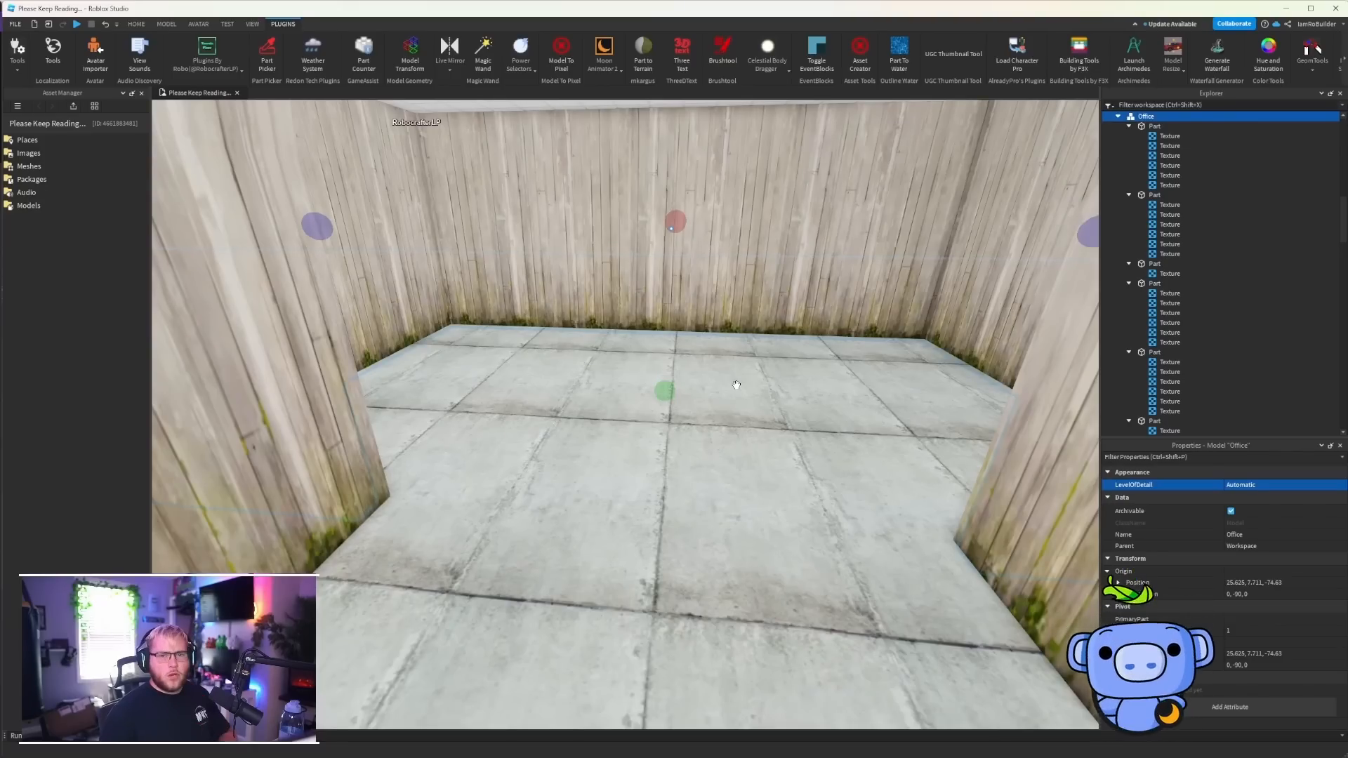
key(w)
right_drag(850, 366, 788, 360)
key(d)
key(a)
key(s)
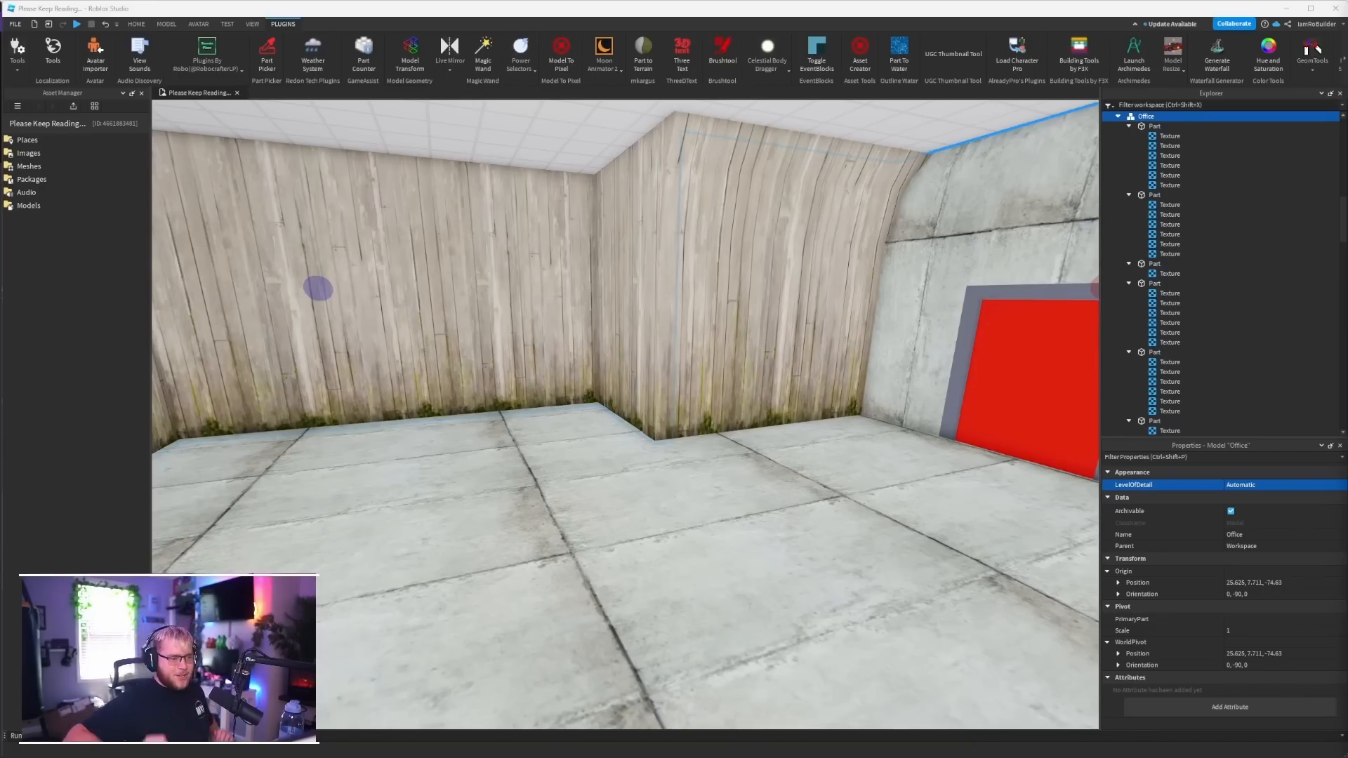
- Leave the office area and examine the character rig standing outside on the baseplate
key(s)
right_drag(736, 426, 735, 426)
key(w)
key(w)
key(s)
drag(638, 481, 611, 531)
drag(618, 485, 674, 316)
key(s)
right_drag(602, 327, 600, 330)
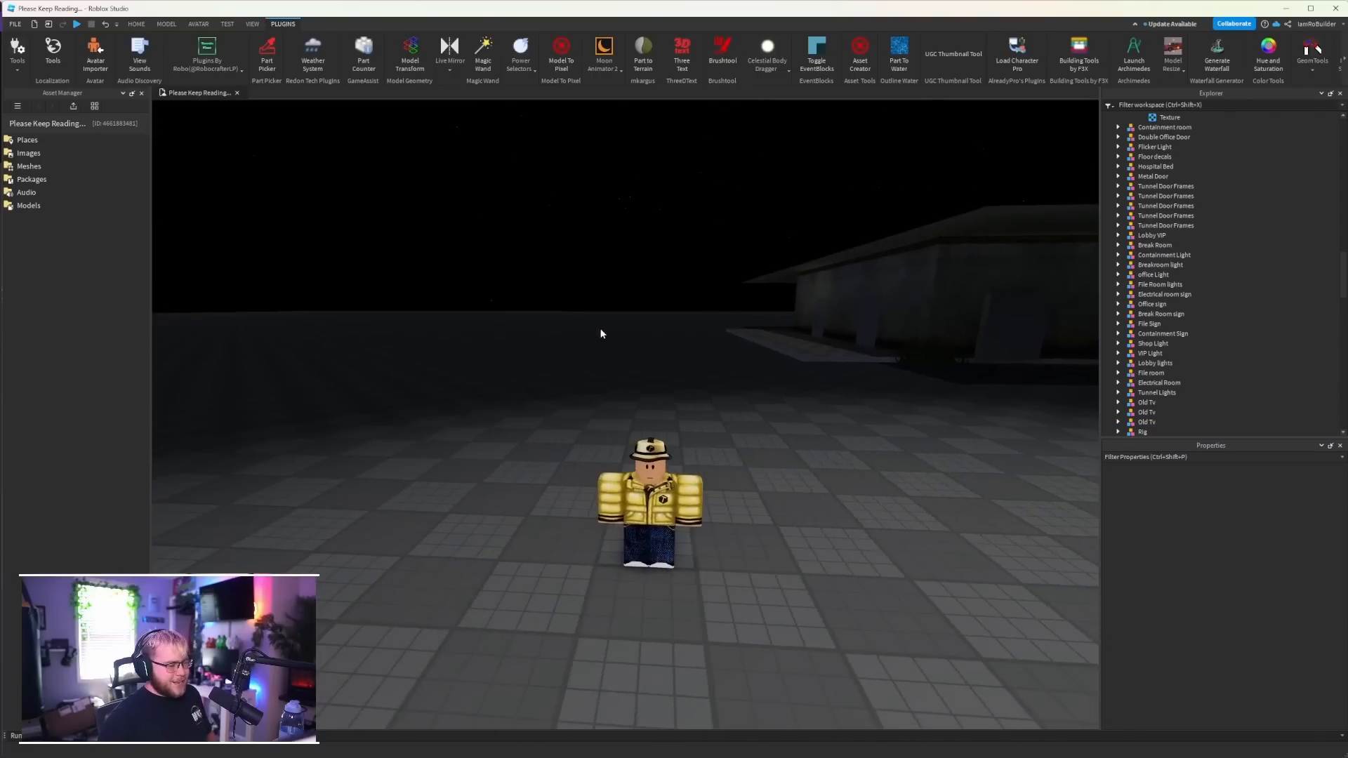
key(w)
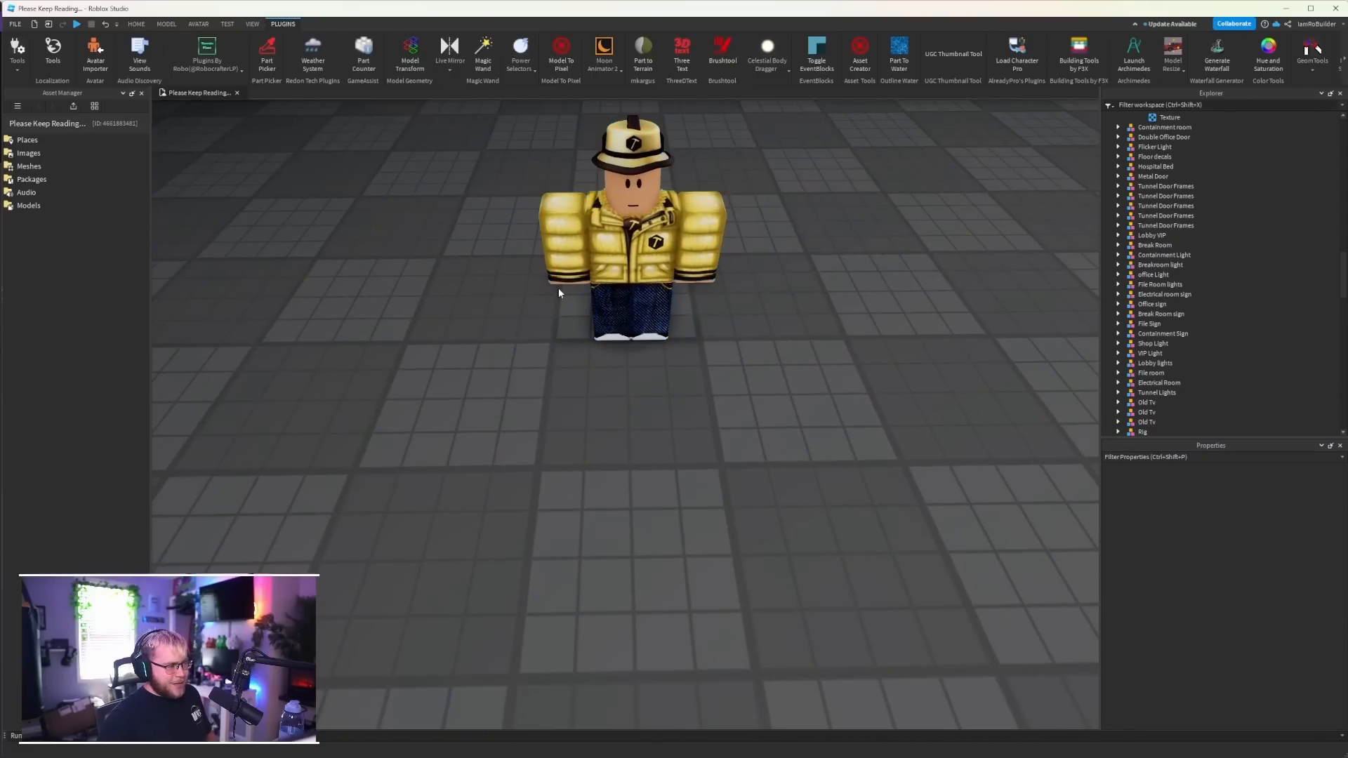
- Insert a block part beside the character rig and adjust its height for a desktop slab
click(136, 24)
click(298, 49)
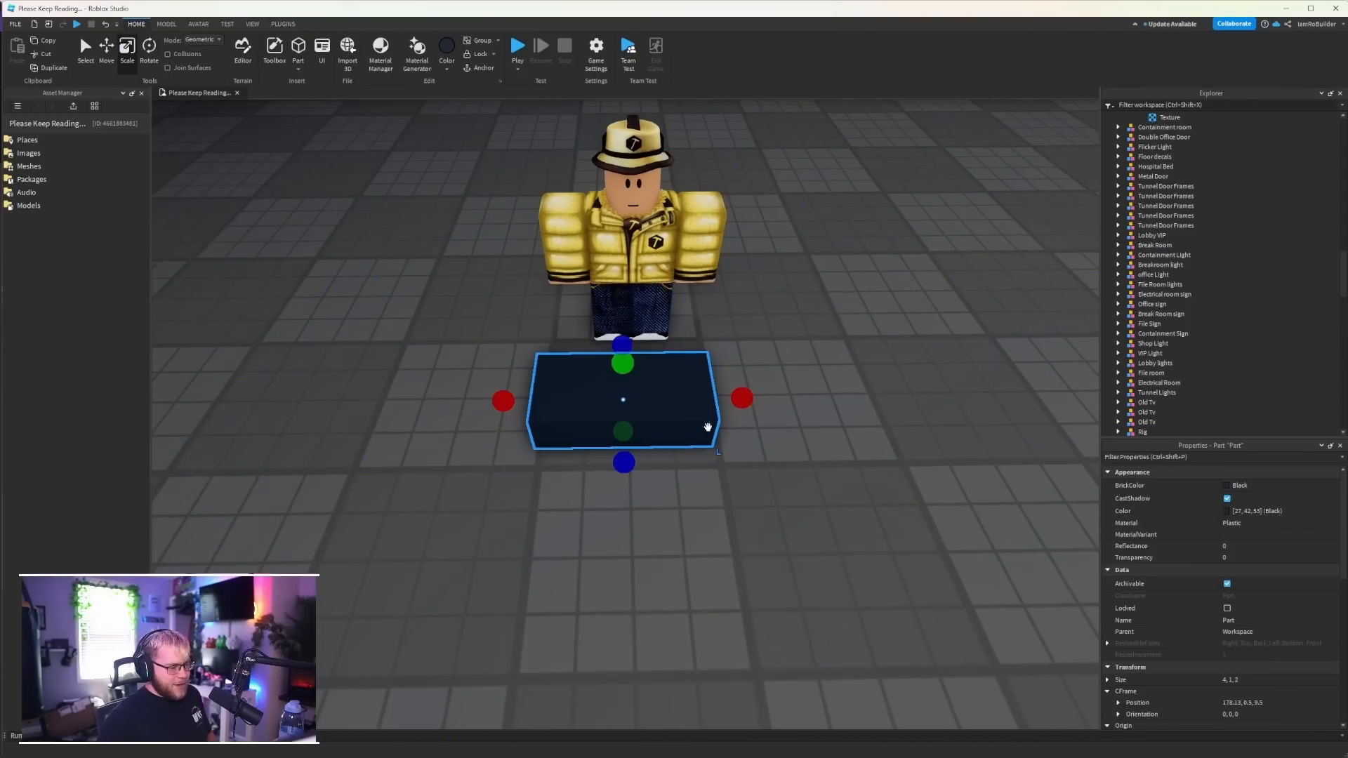
drag(636, 417, 756, 293)
right_drag(783, 299, 797, 388)
drag(749, 485, 749, 451)
drag(749, 381, 748, 358)
- Widen and deepen the slab into a rectangular desktop at about the rig's waist height
right_drag(754, 362, 785, 388)
scroll(785, 387, down, 2)
drag(655, 379, 755, 309)
right_drag(754, 309, 808, 313)
scroll(754, 310, down, 2)
ctrl+drag(697, 414, 800, 418)
right_drag(707, 497, 707, 503)
scroll(706, 503, down, 3)
scroll(705, 501, up, 4)
key(d)
right_drag(860, 484, 860, 484)
key(d)
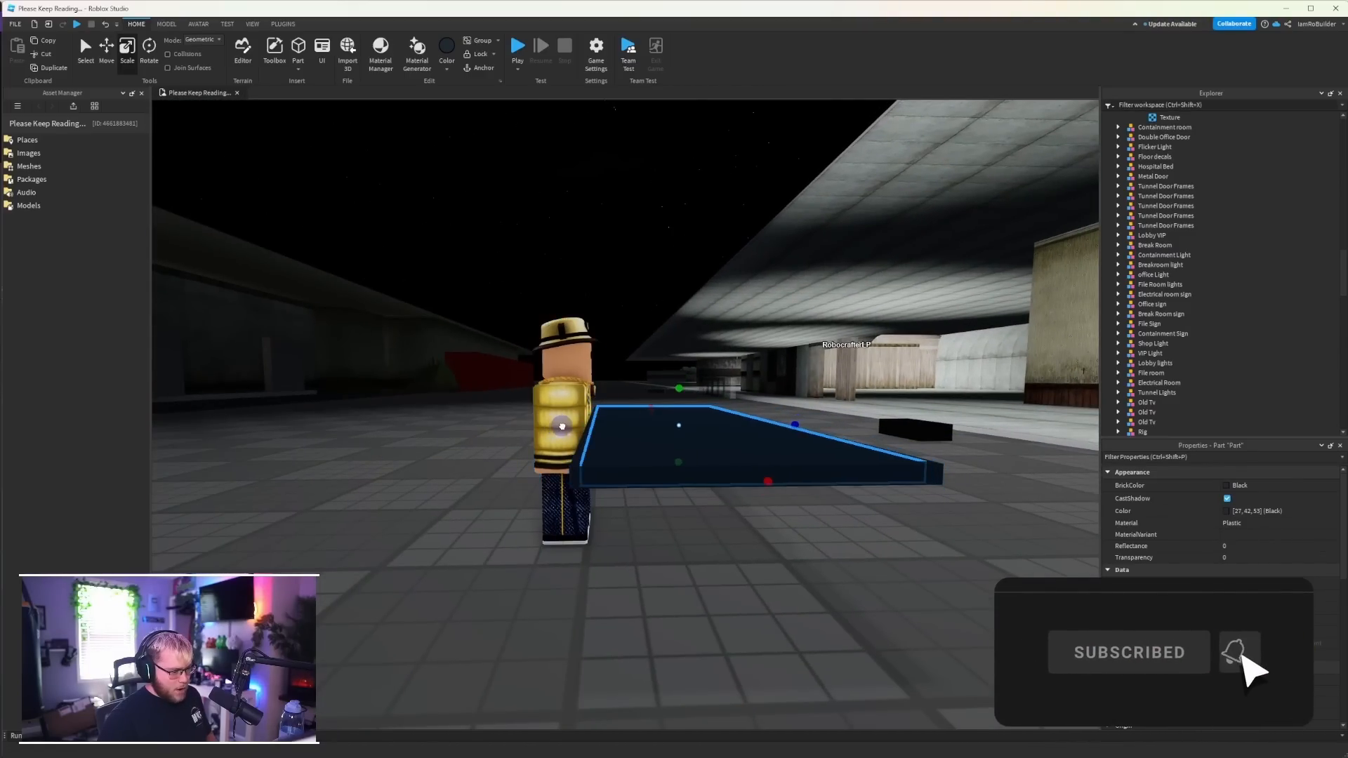
- Build box pedestals 3.375 studs wide and 2.5 studs high beneath both ends of the desktop
drag(678, 462, 679, 522)
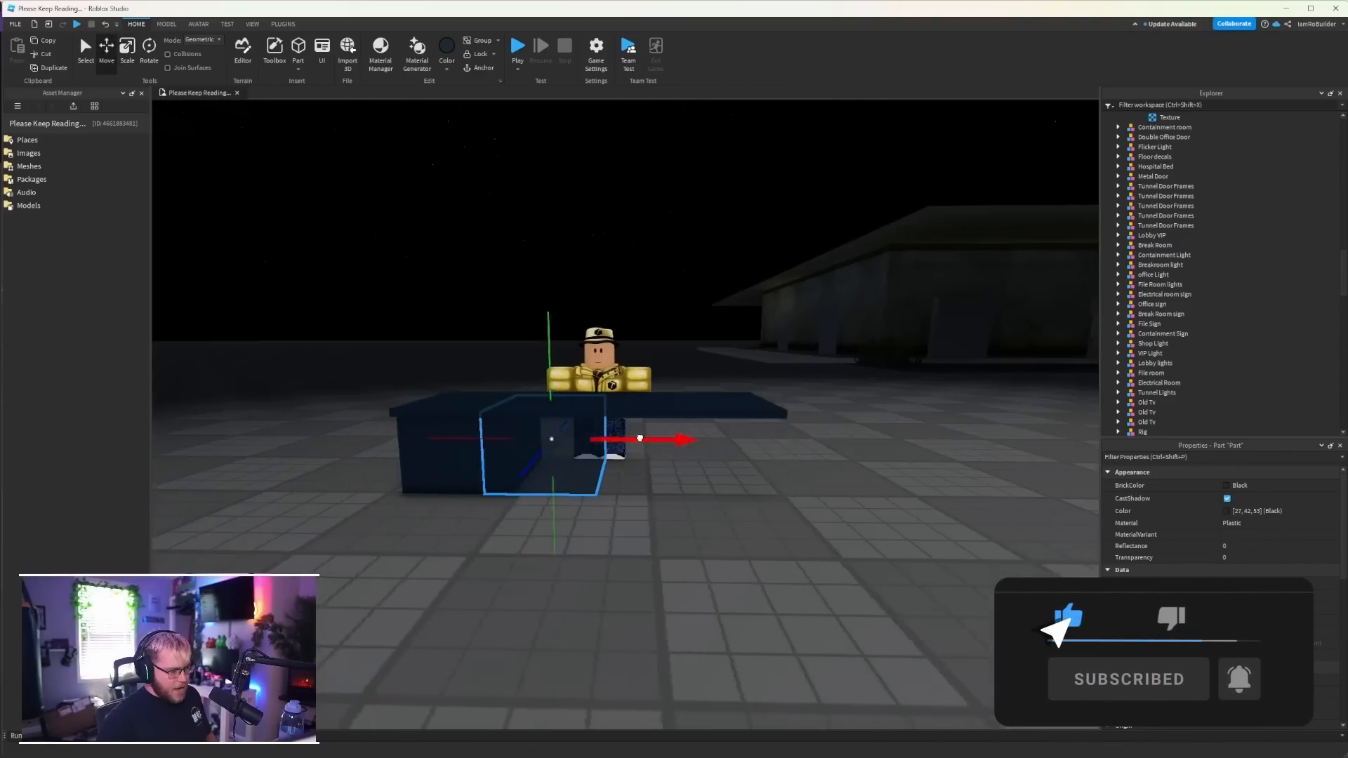
drag(638, 437, 697, 431)
key(d)
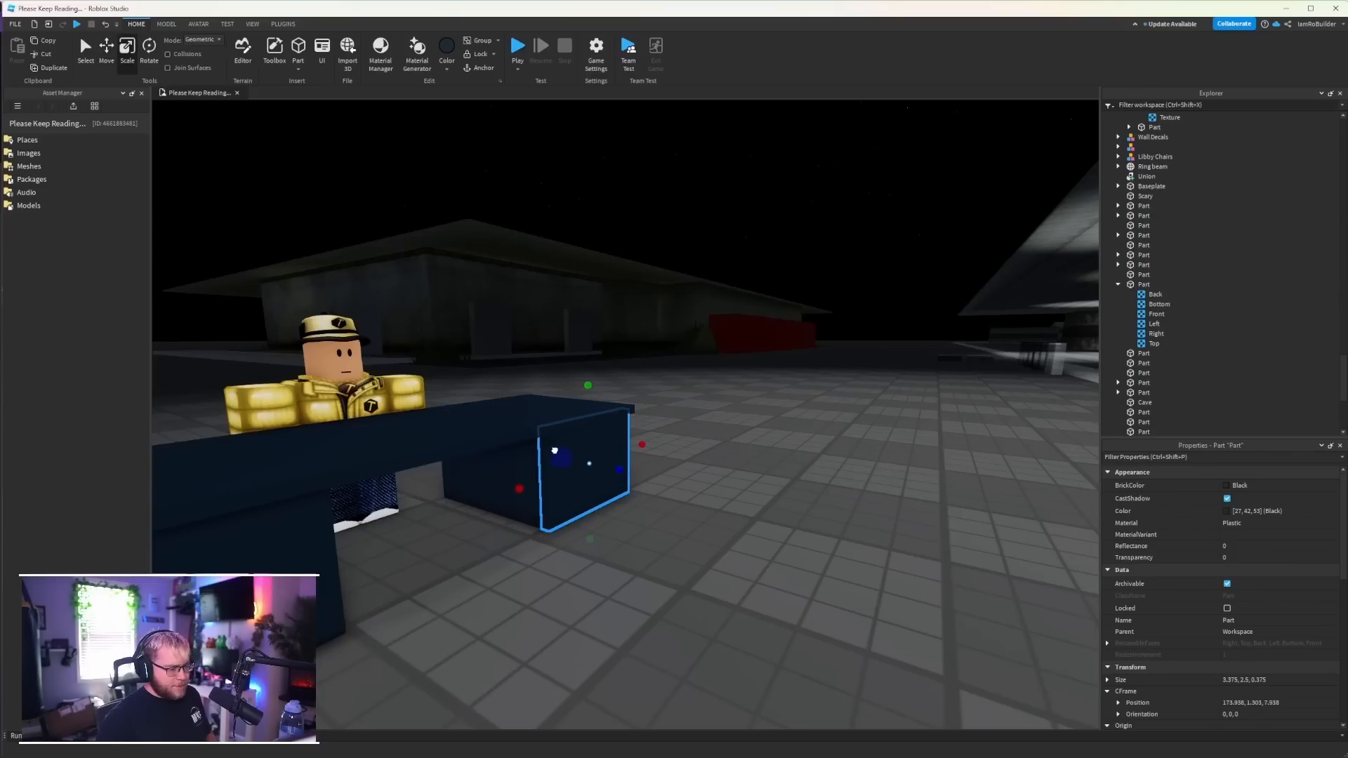
drag(555, 450, 499, 460)
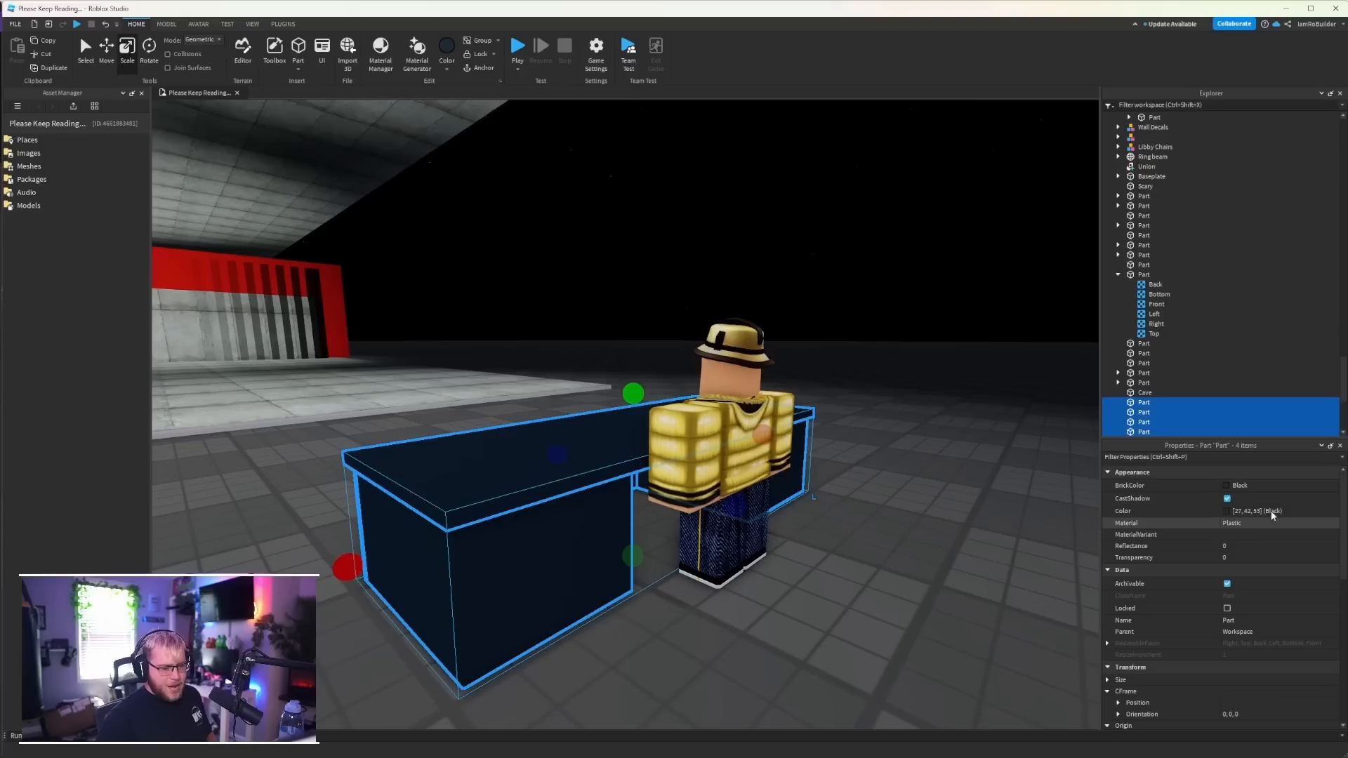
- Set the BrickColor of the four desk parts to Fog and their material to Metal
click(1249, 485)
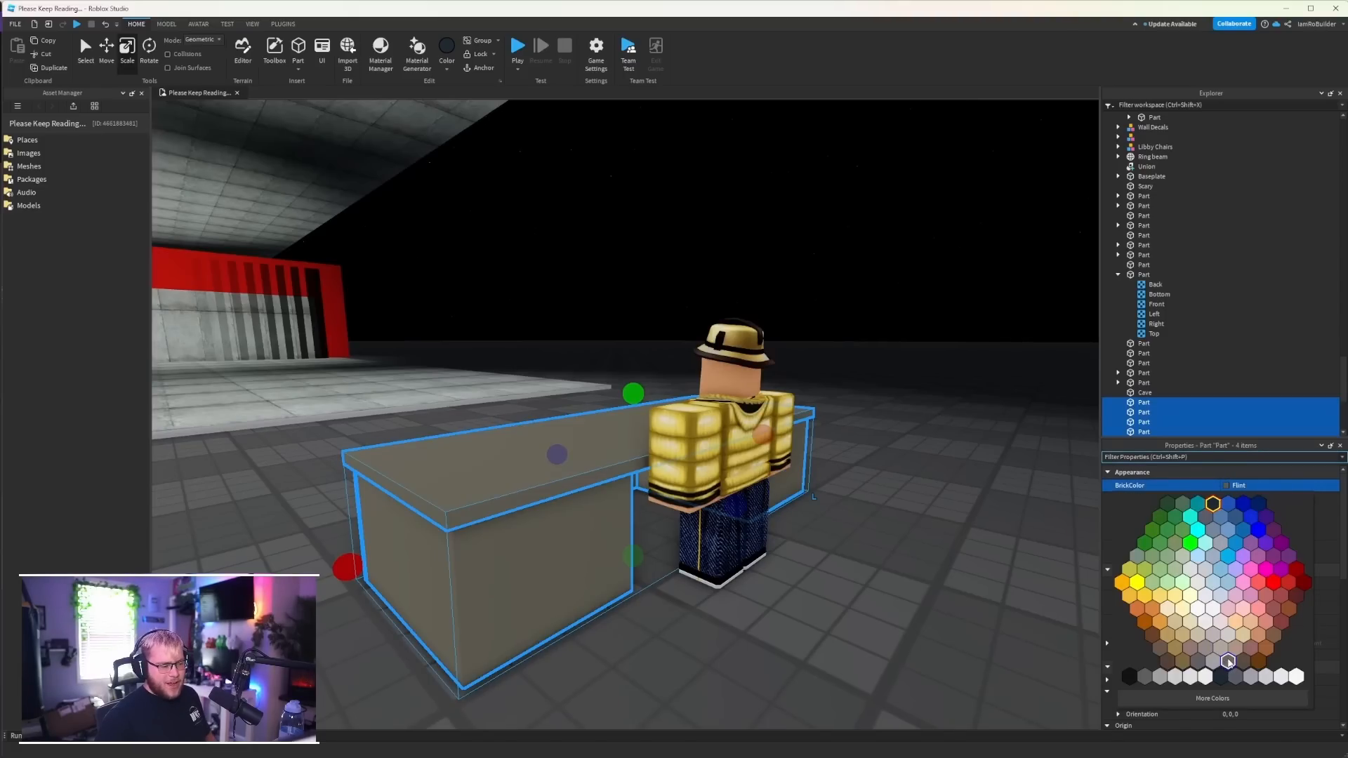
click(1229, 662)
click(1234, 524)
click(1243, 568)
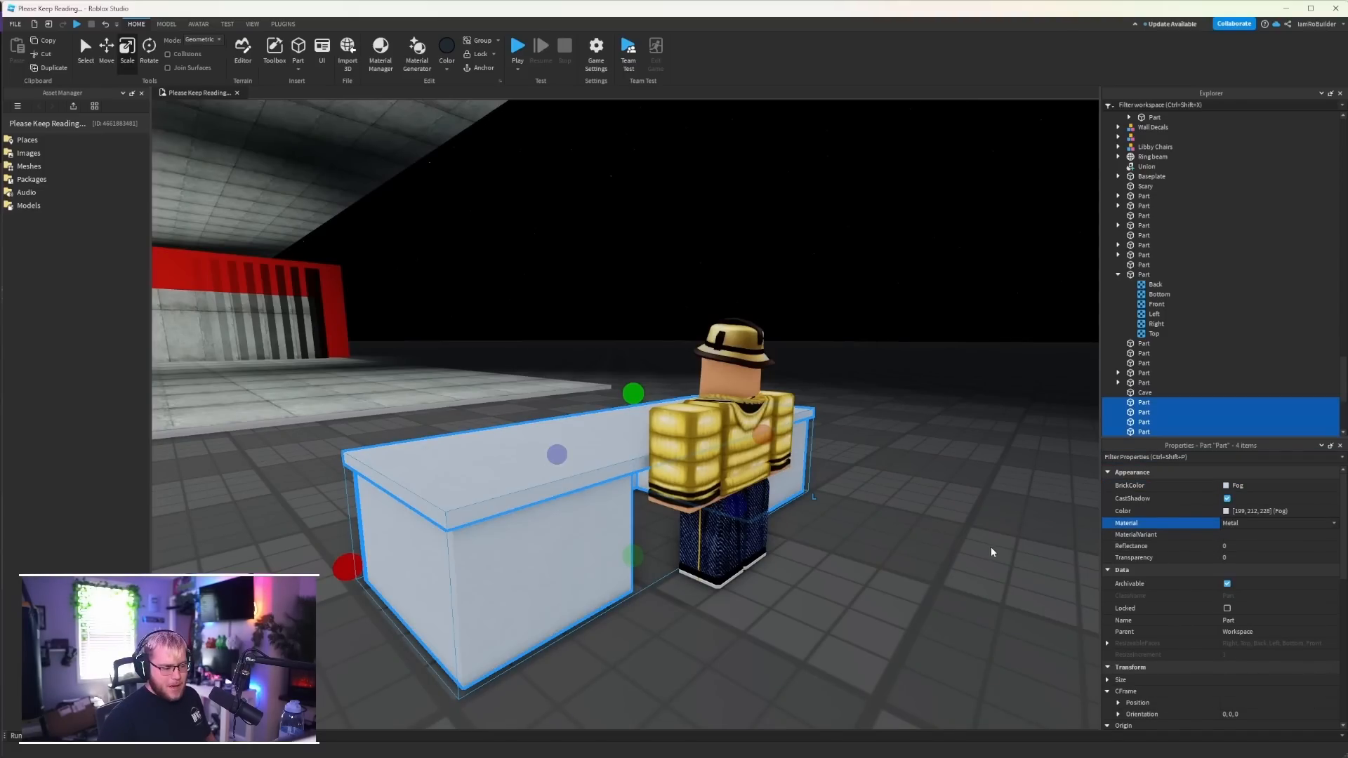
- Shorten the centre panel between the pedestals from below to leave open legroom under the desk
scroll(756, 521, up, 2)
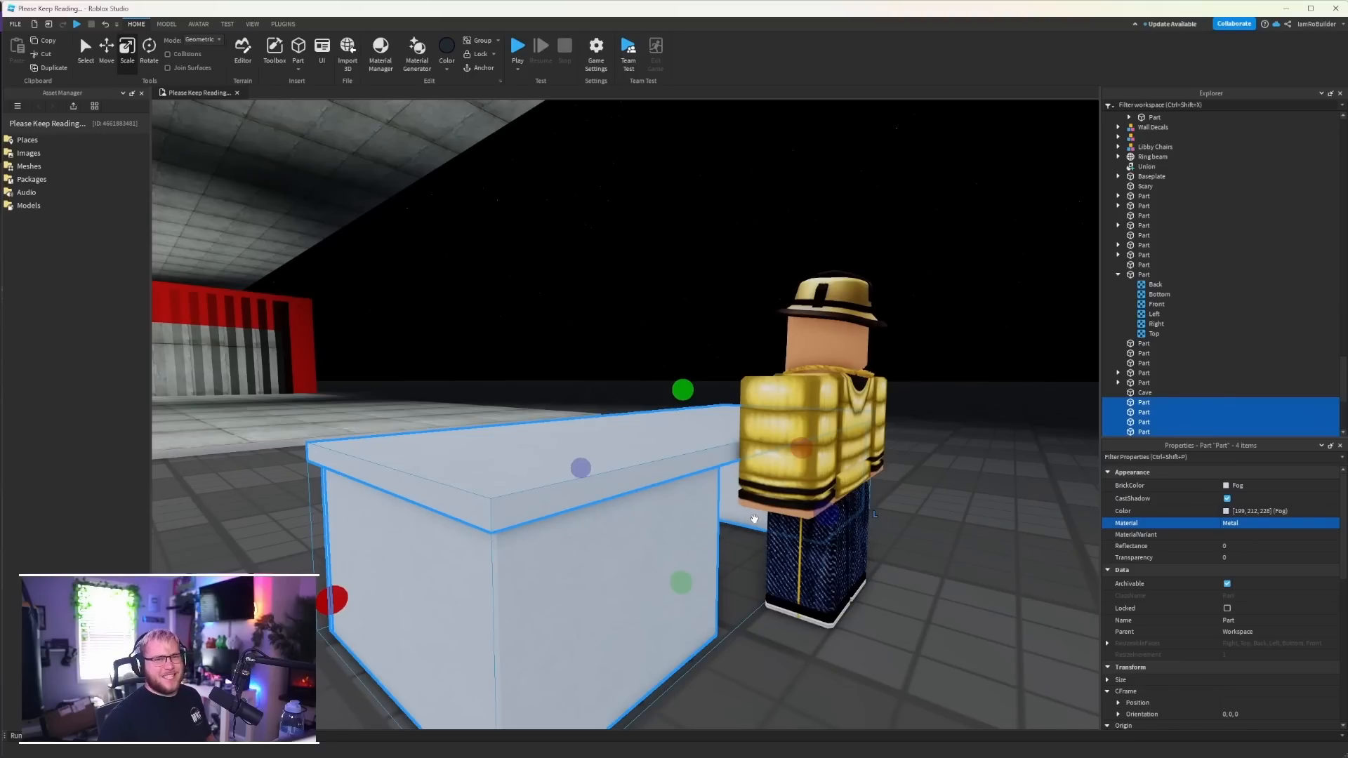
drag(622, 531, 622, 467)
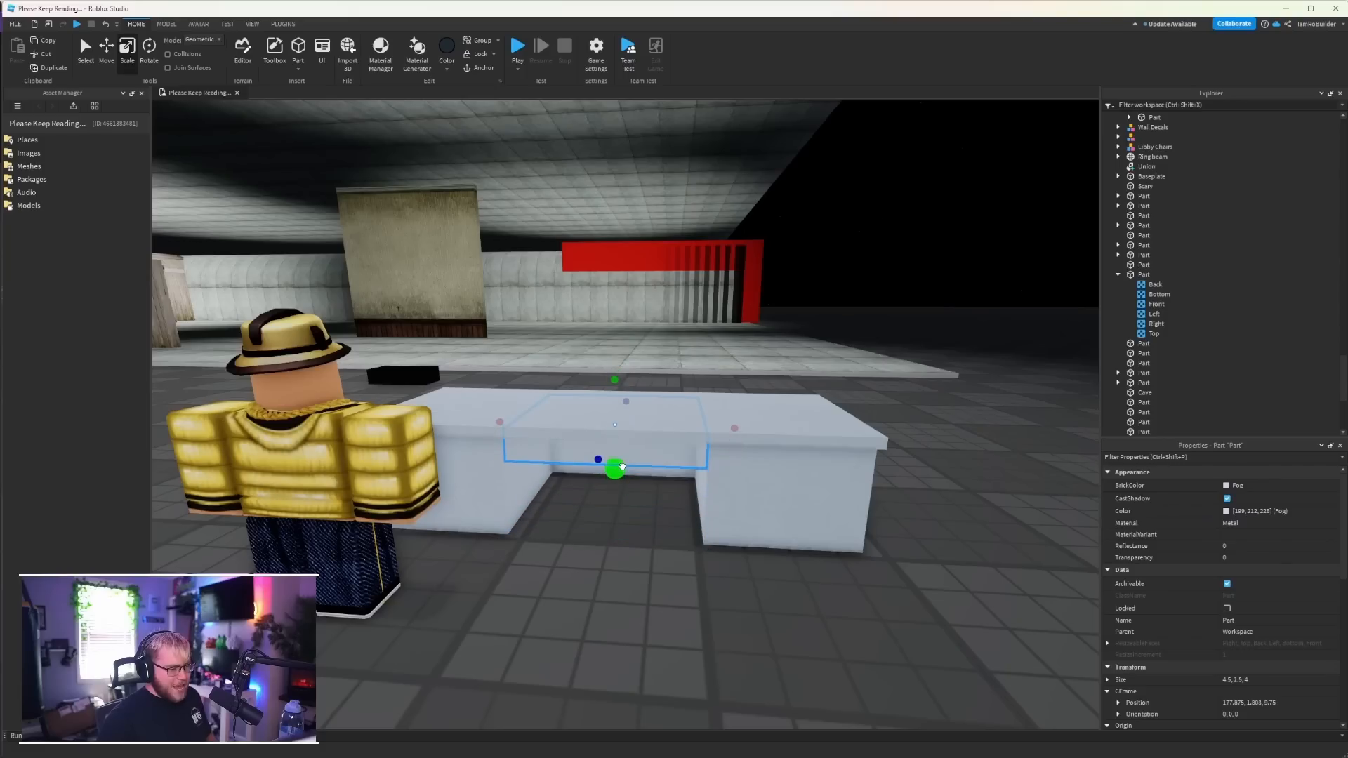
right_drag(622, 466, 622, 465)
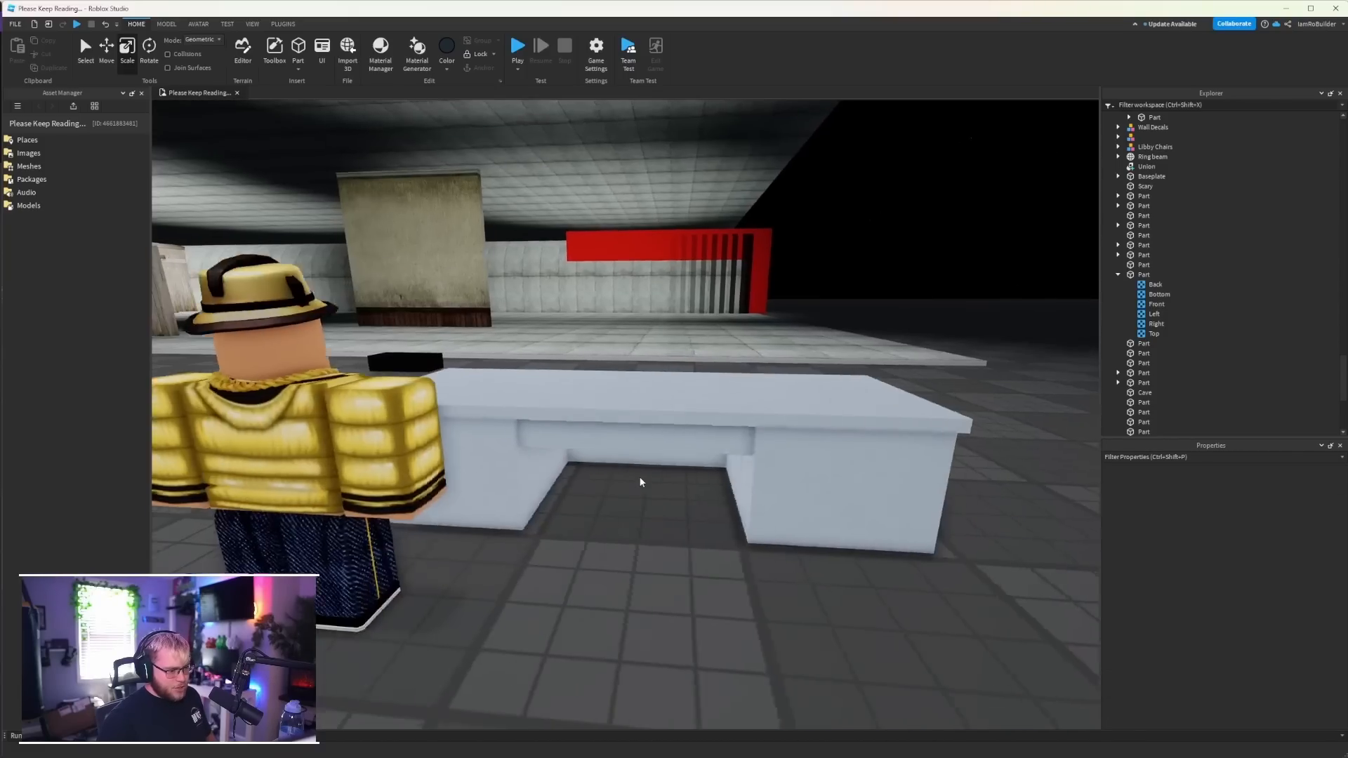
- Shape a copy of one desk pedestal into a drawer front 3.125 studs wide and 4.125 studs deep
key(a)
click(554, 482)
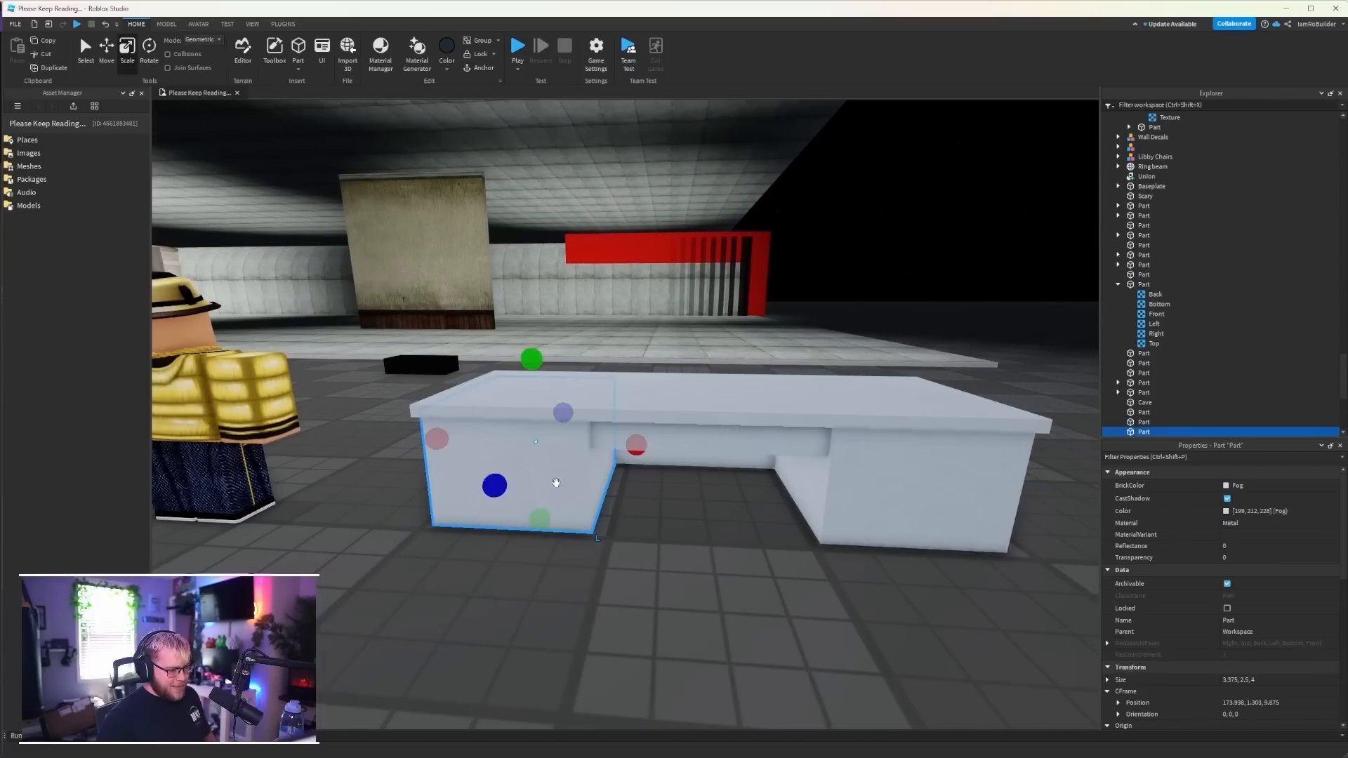
right_drag(554, 482, 562, 487)
ctrl+drag(662, 260, 663, 272)
drag(655, 457, 653, 449)
drag(599, 329, 590, 329)
right_drag(589, 329, 702, 393)
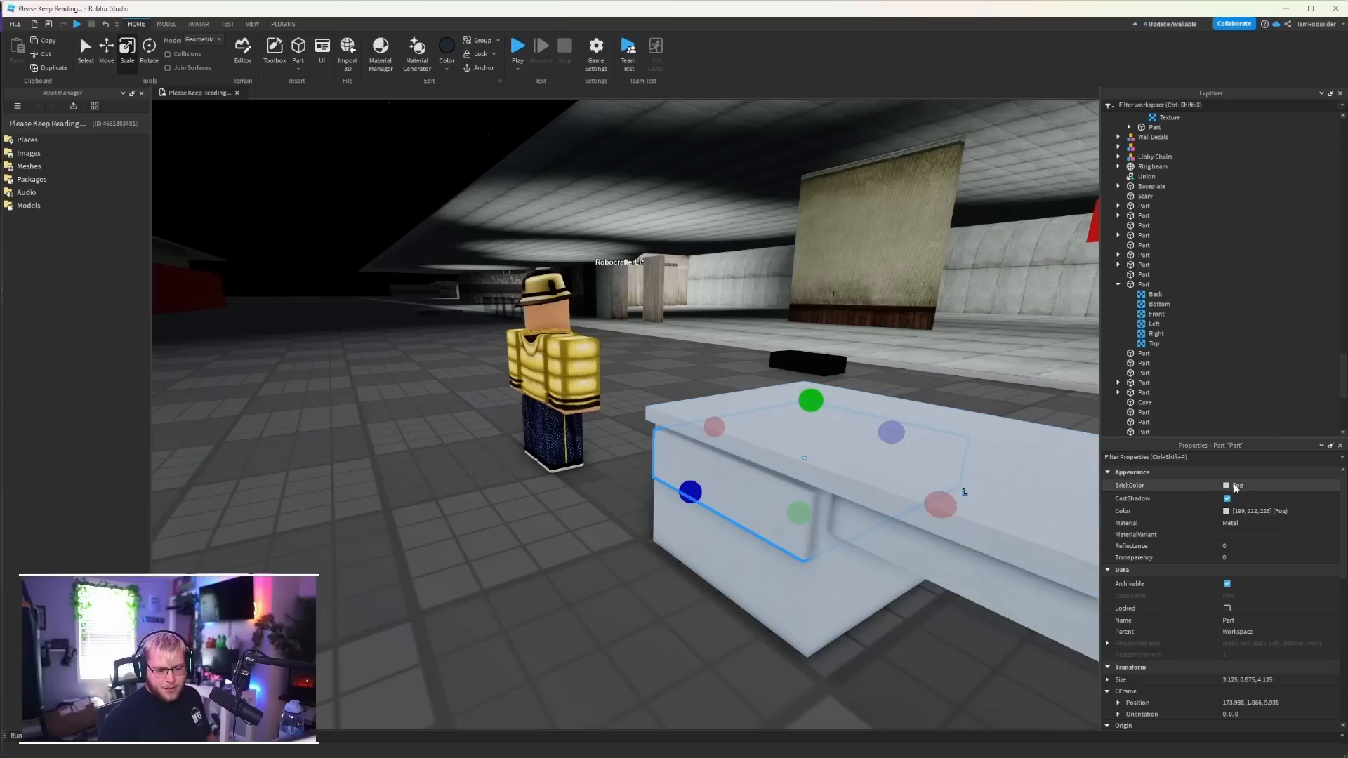
- Darken the drawer front's colour and give the drawer handle strip the colour 145, 155, 166
click(1225, 511)
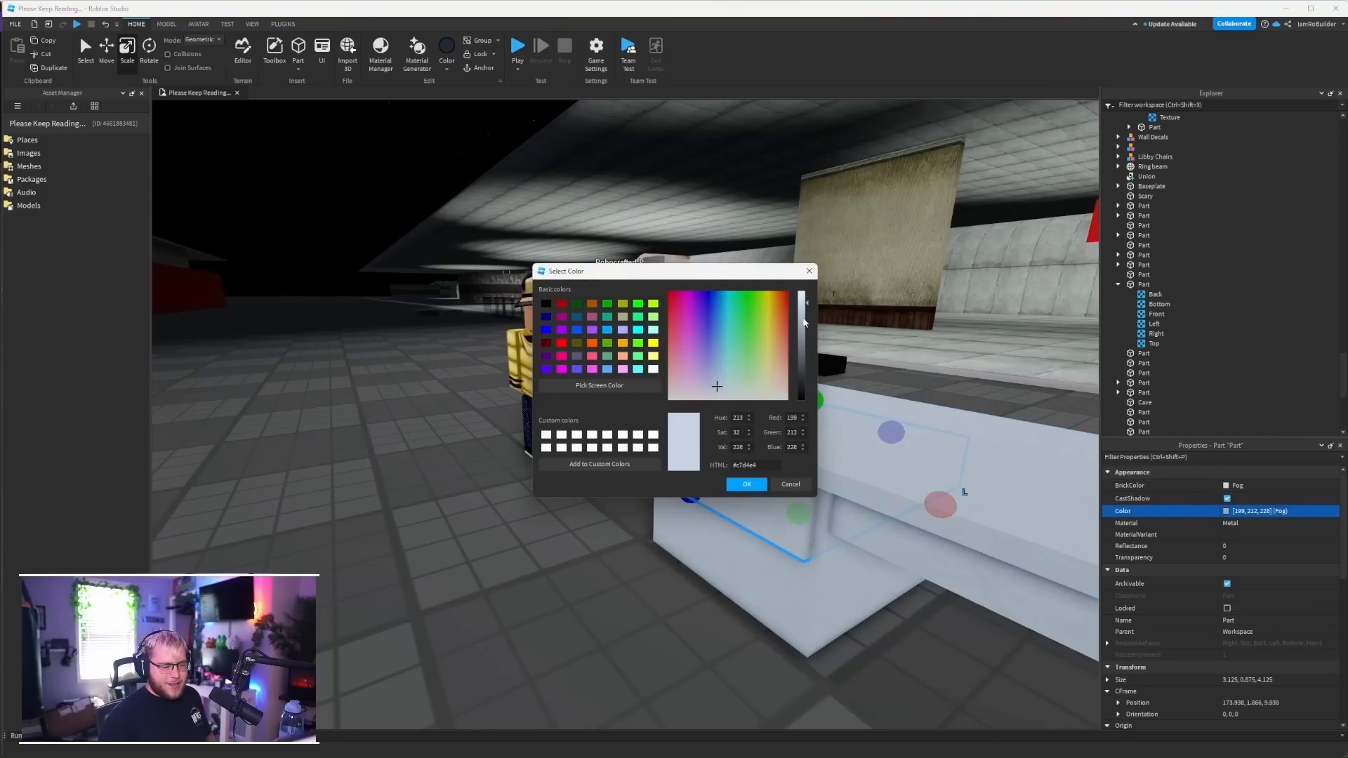
click(805, 322)
click(746, 484)
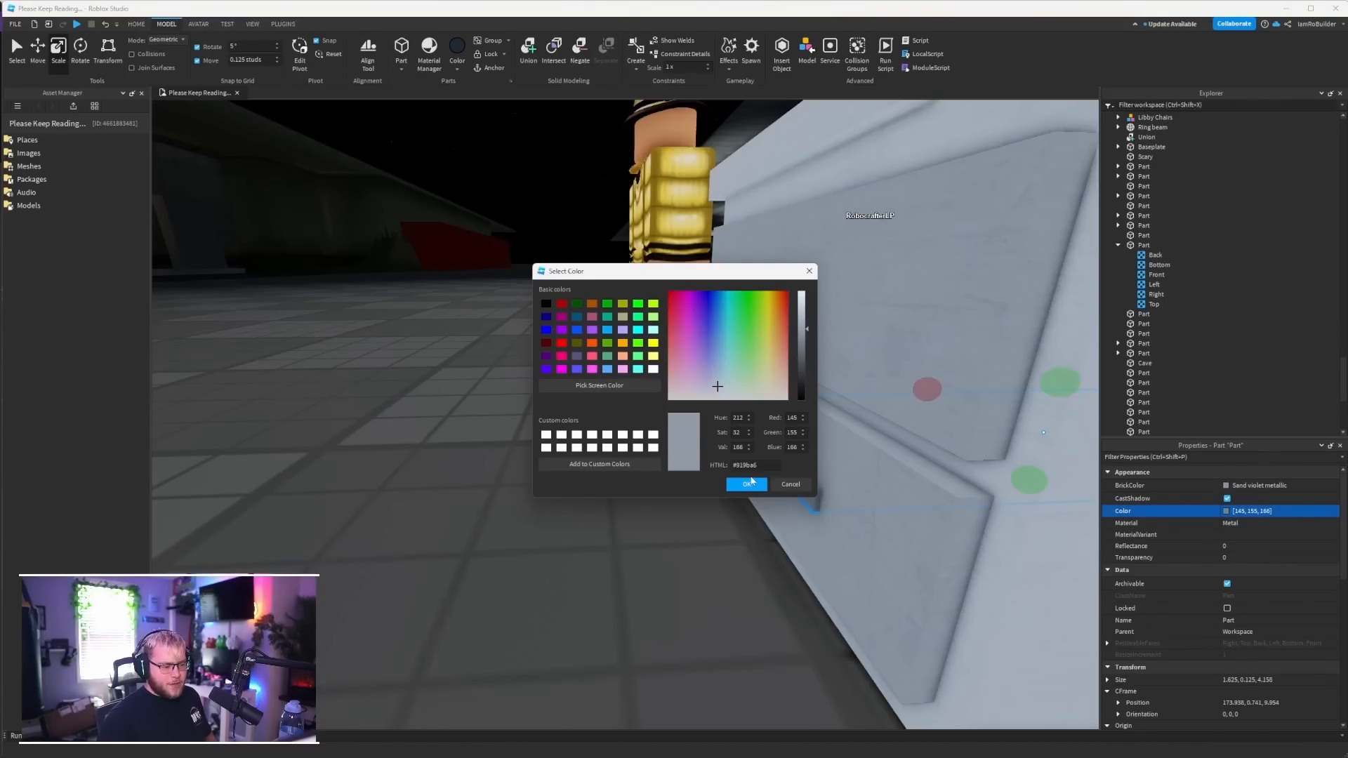
click(748, 484)
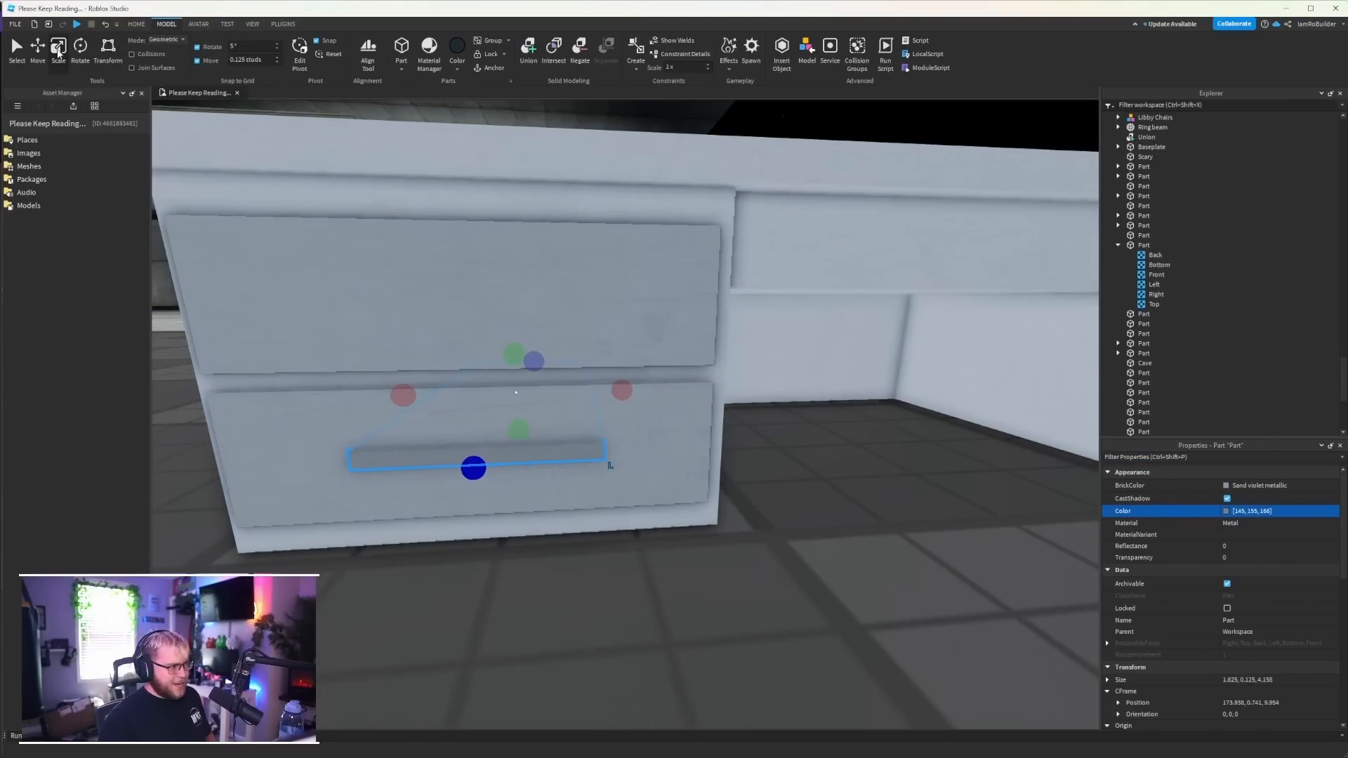
- Group all parts of the finished desk into a model and place it on the office room floor
click(38, 48)
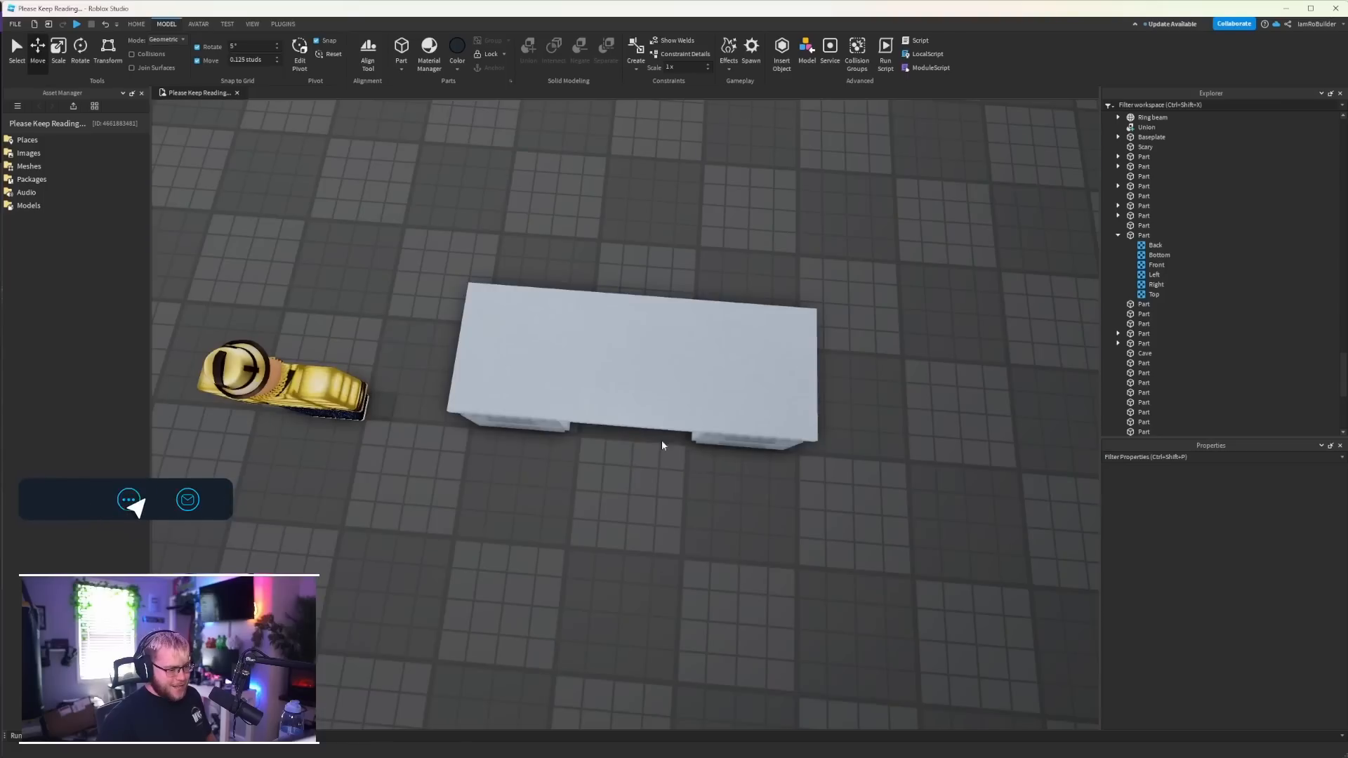
drag(428, 251, 858, 495)
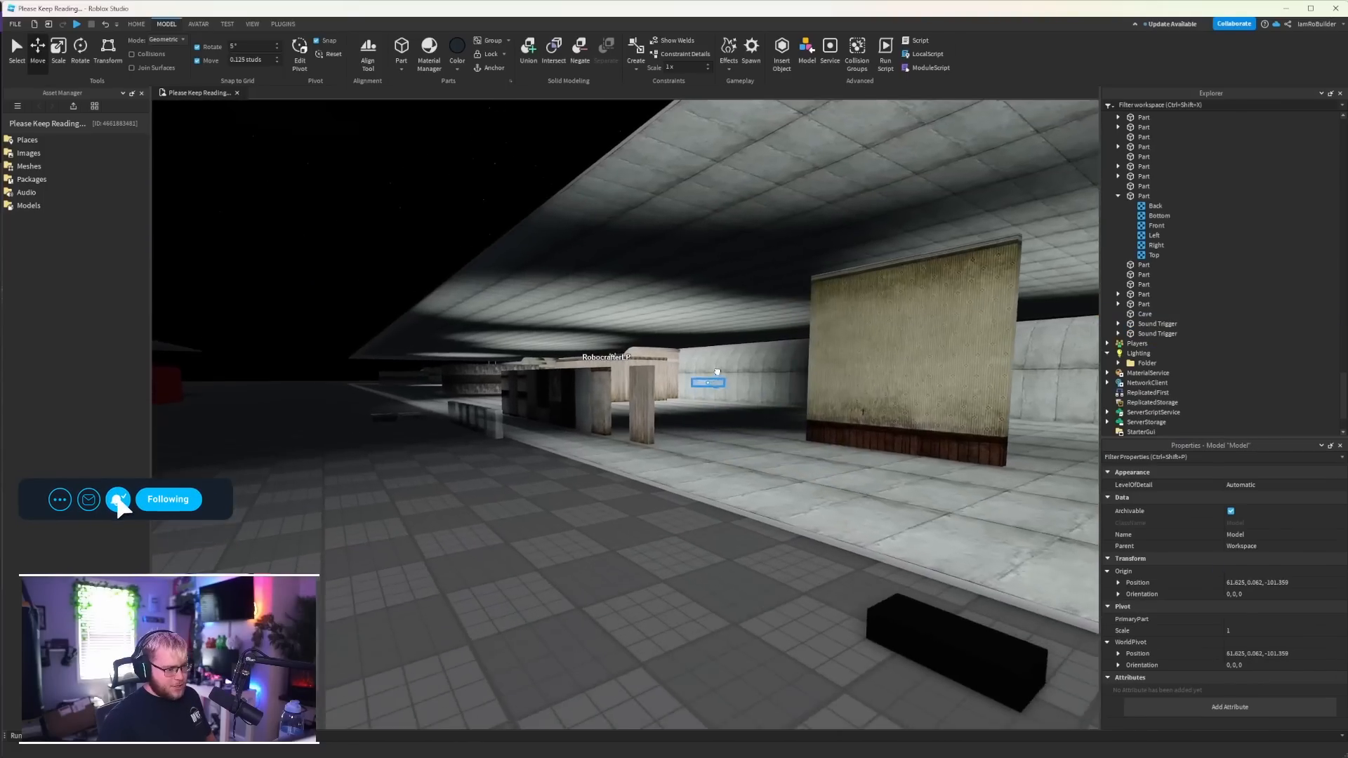
drag(714, 370, 794, 590)
key(w)
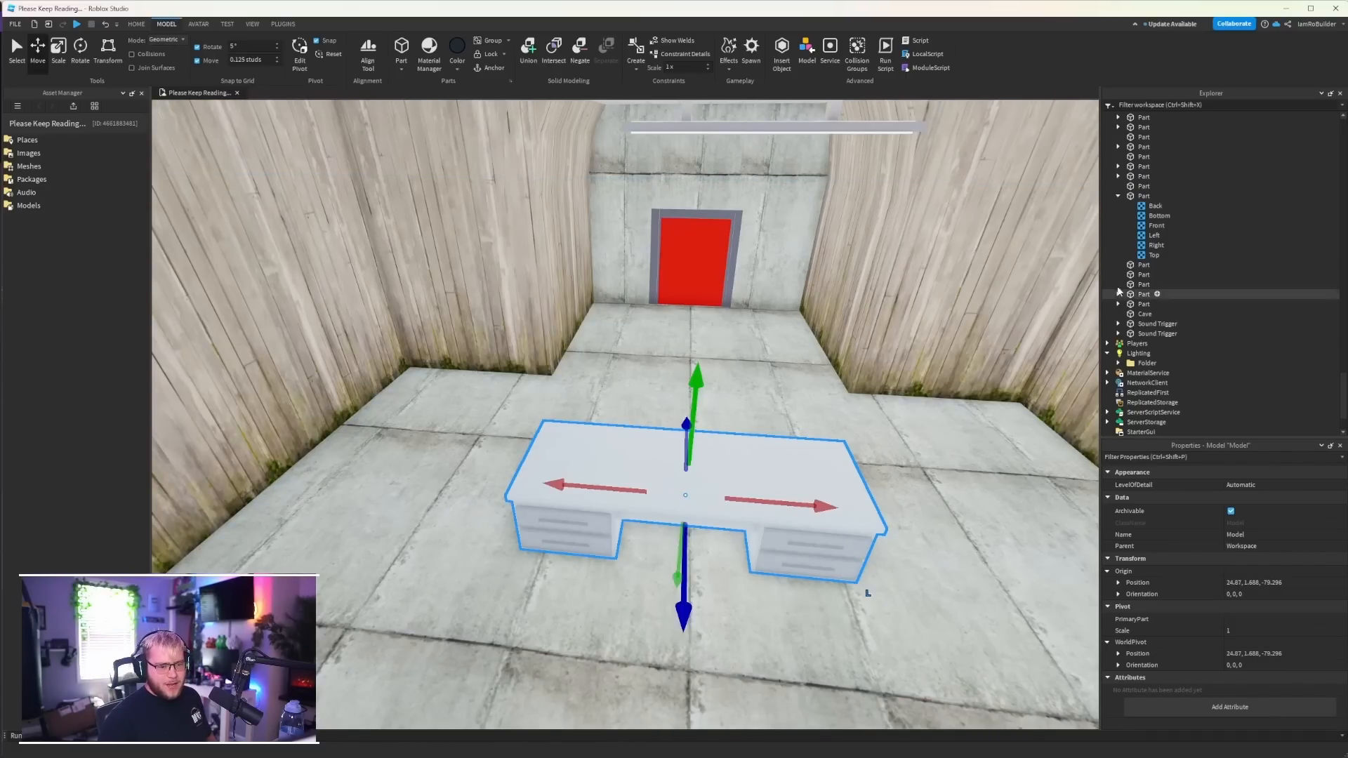
- Apply the Corroded Metal material to the desk model with the Material Manager
click(429, 55)
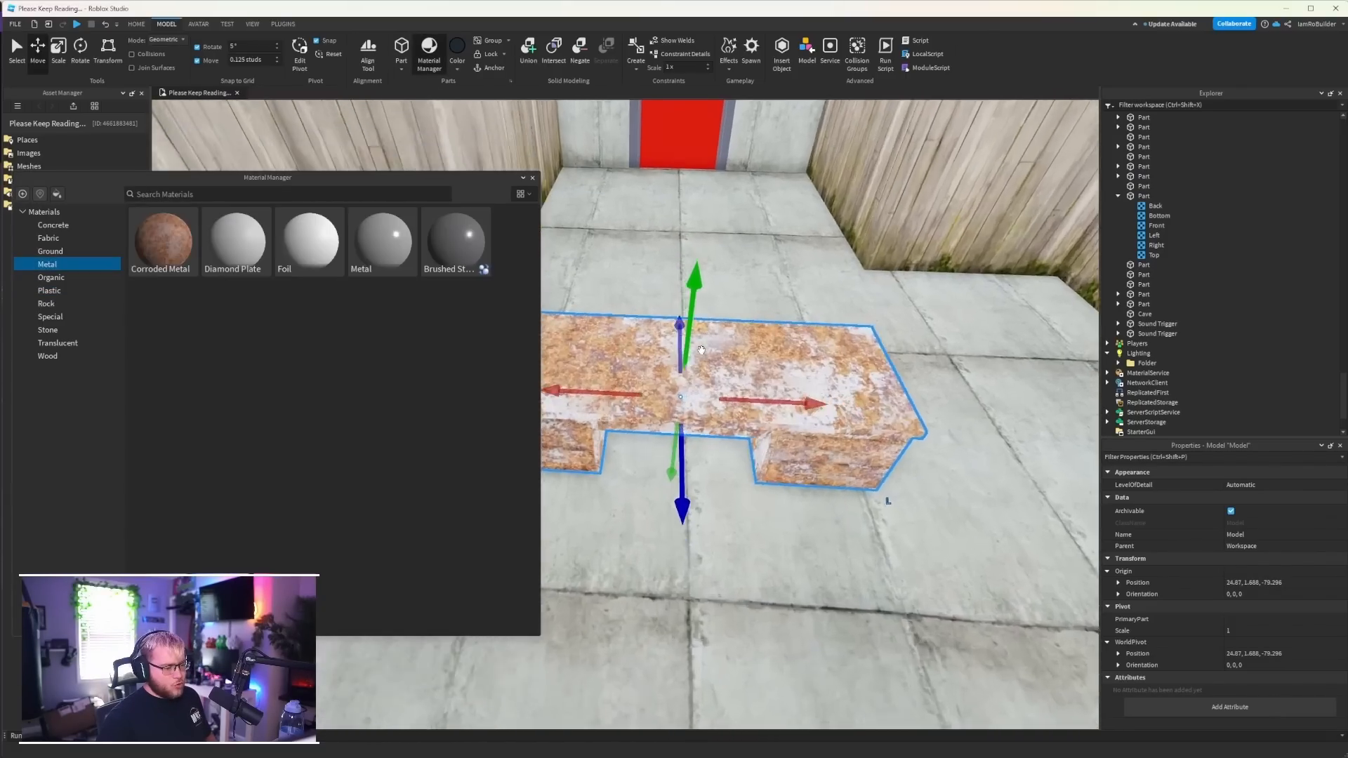
scroll(701, 349, up, 3)
right_drag(737, 450, 701, 349)
click(532, 178)
- Insert a new block part and place it on the wooden office wall beyond the desk
right_drag(667, 297, 667, 293)
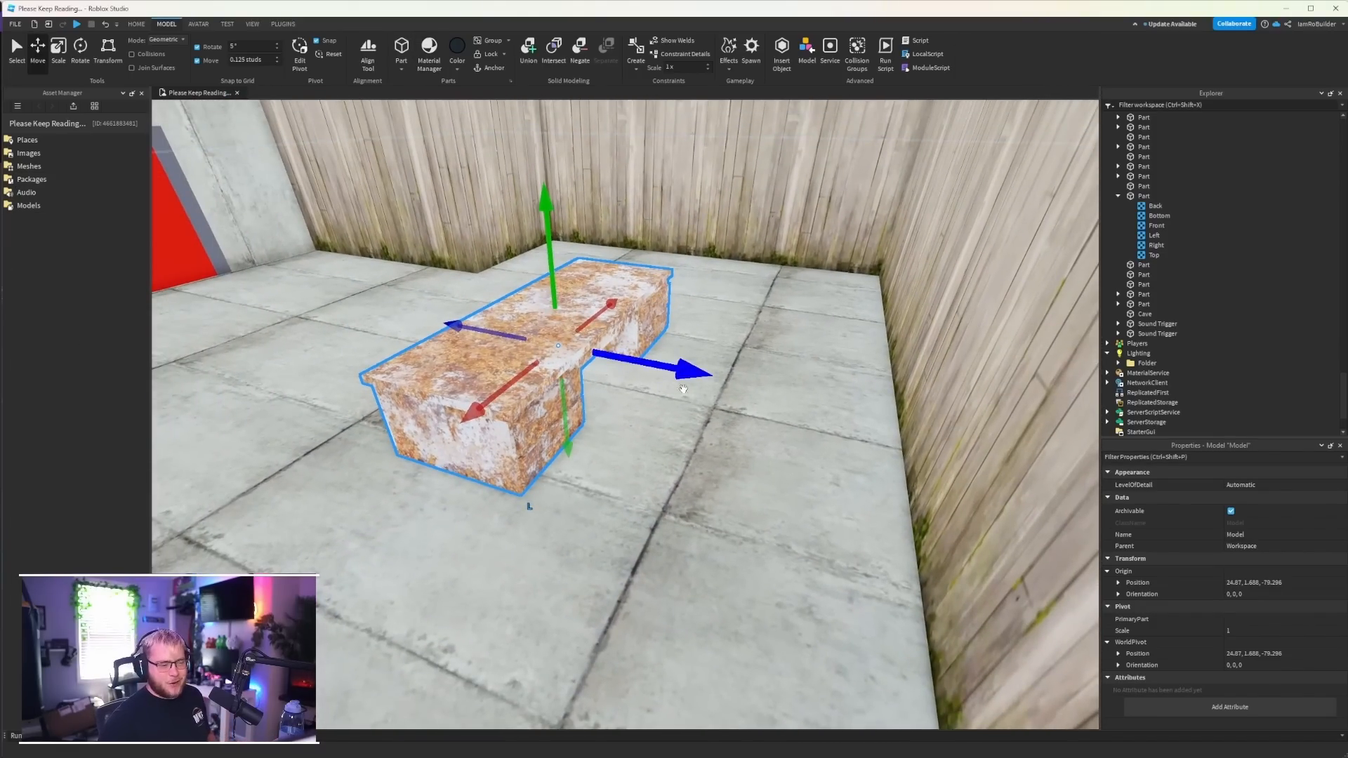
right_drag(676, 411, 677, 406)
click(401, 49)
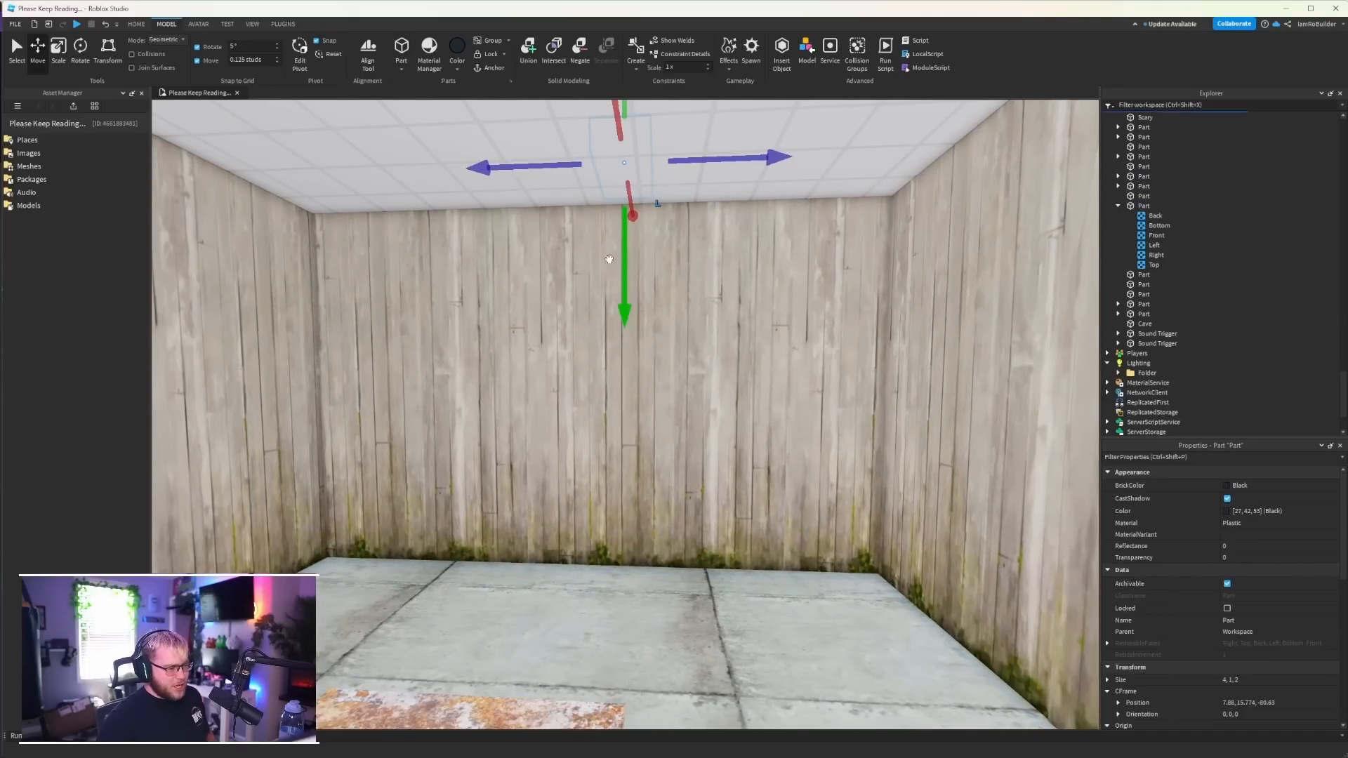
drag(617, 338, 563, 360)
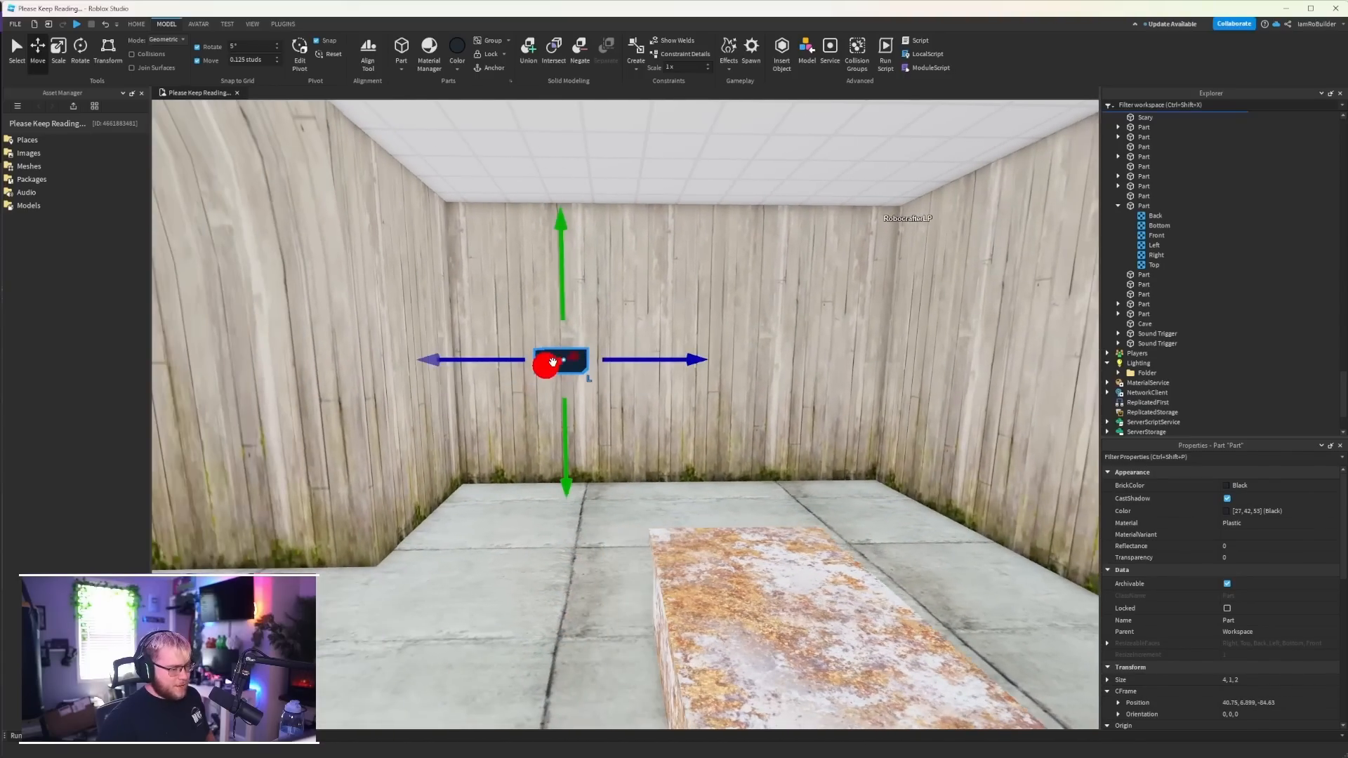
- Scale the wall part into a flat board of 0.125 × 6.5 × 14.5 studs and adjust its position on the wall
key(ctrl+3)
right_drag(562, 361, 769, 289)
key(w)
scroll(768, 289, down, 5)
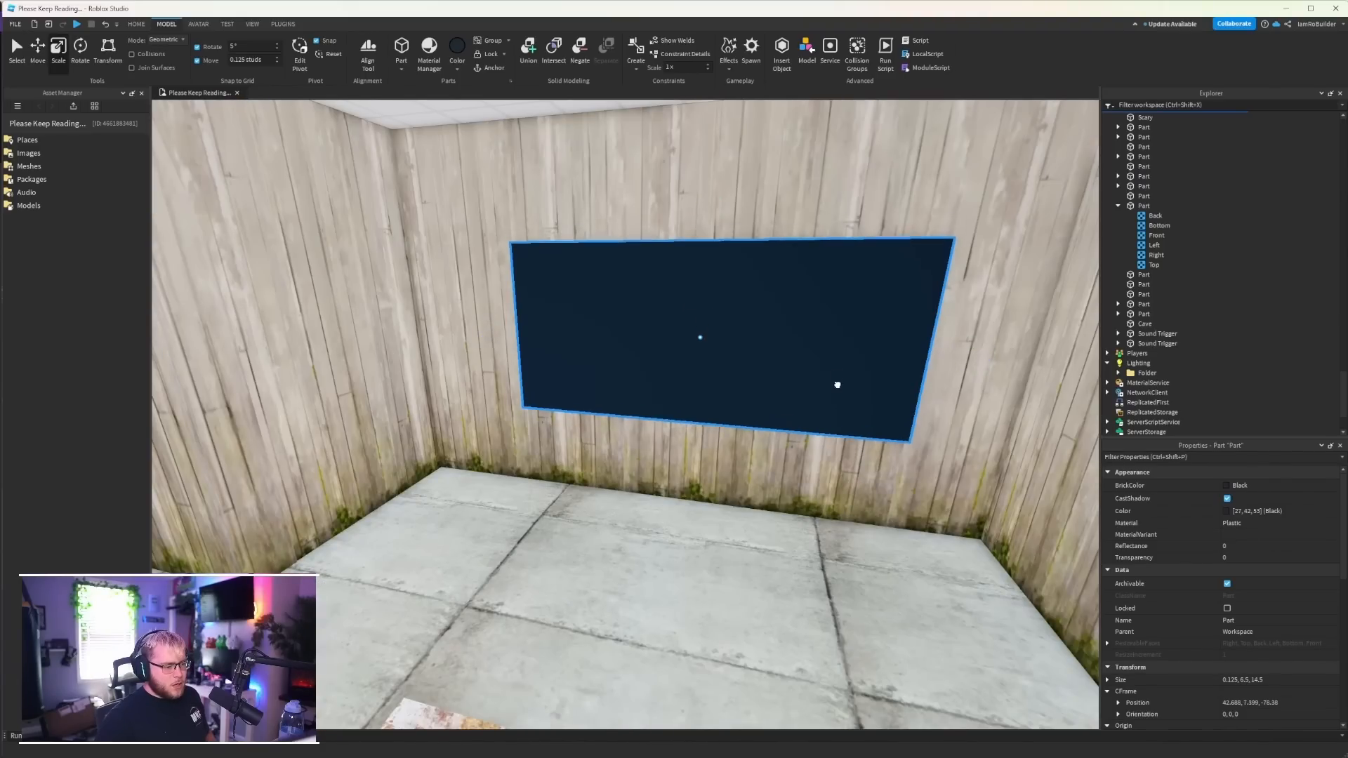
drag(837, 384, 827, 377)
- Set the wall board's BrickColor to Really black
scroll(1251, 560, down, 3)
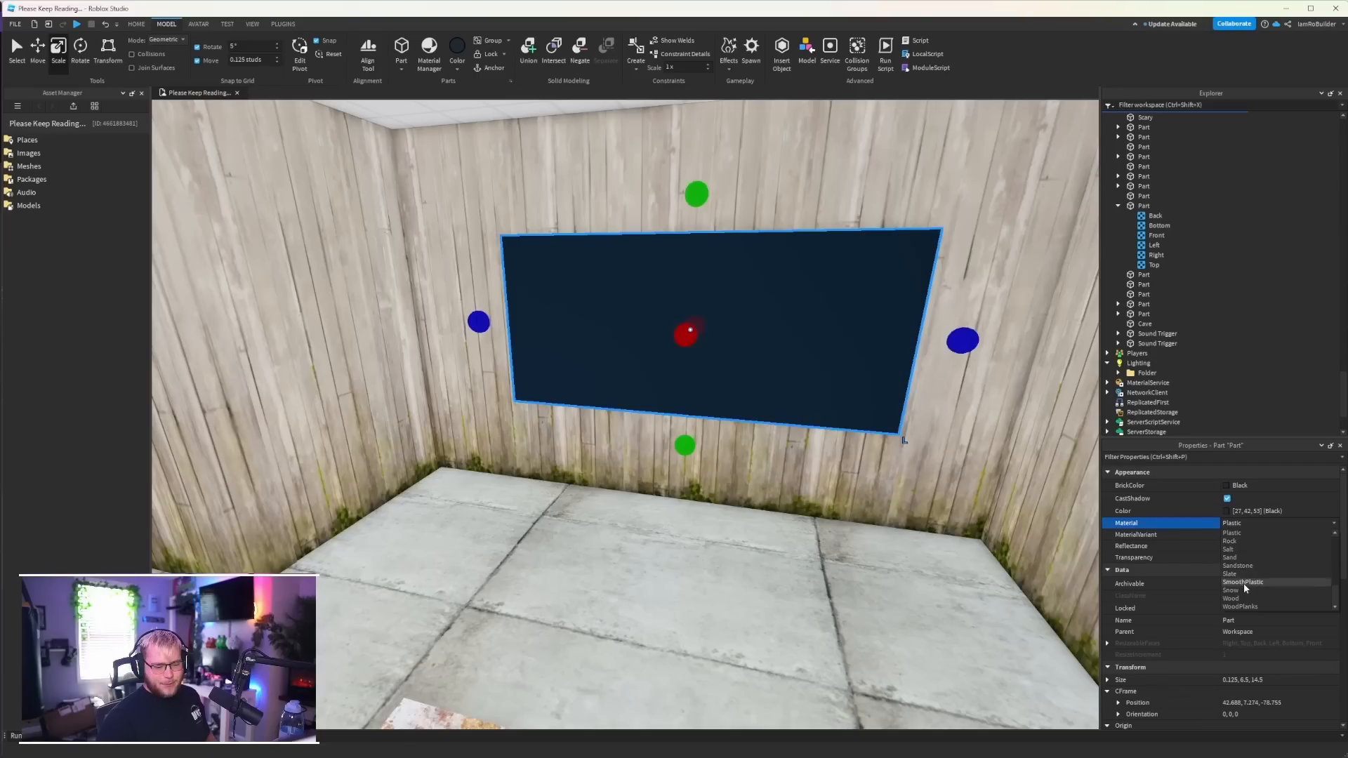
click(1235, 513)
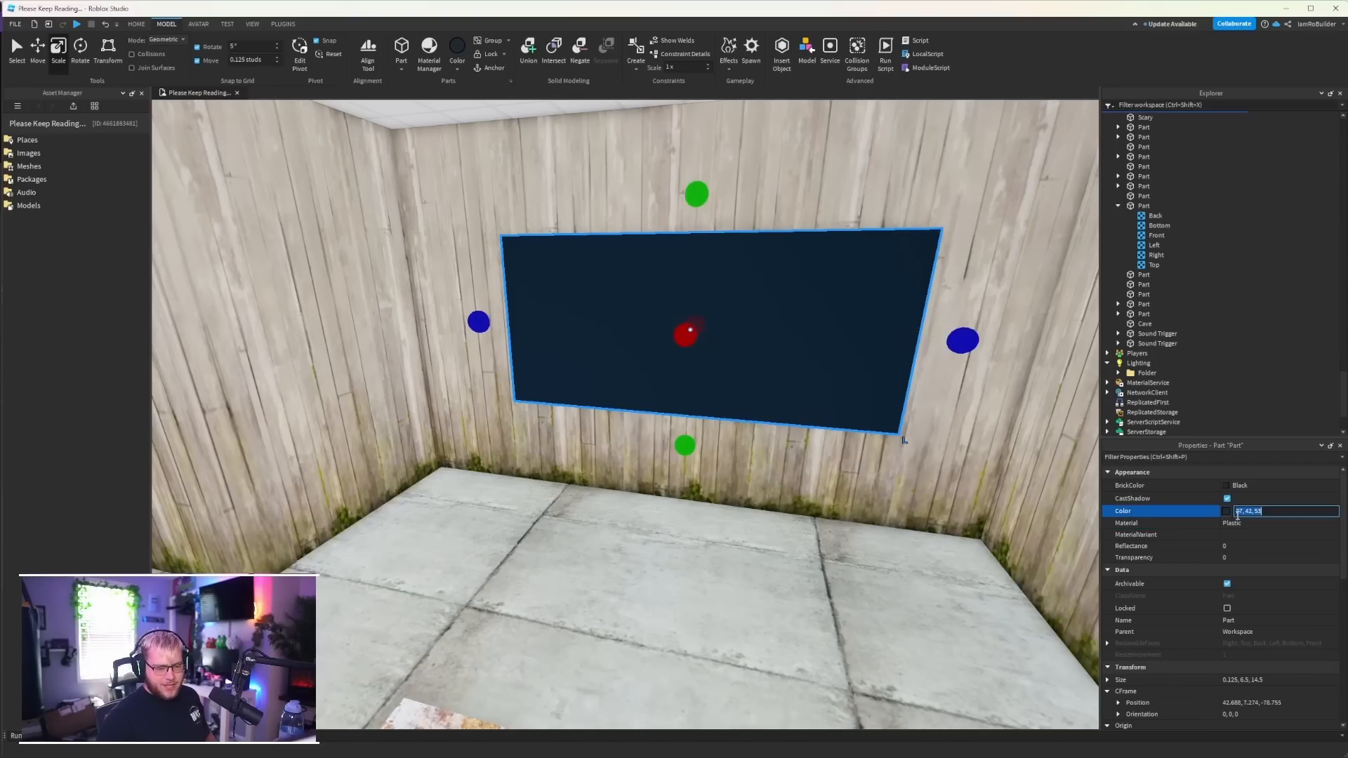
click(1236, 485)
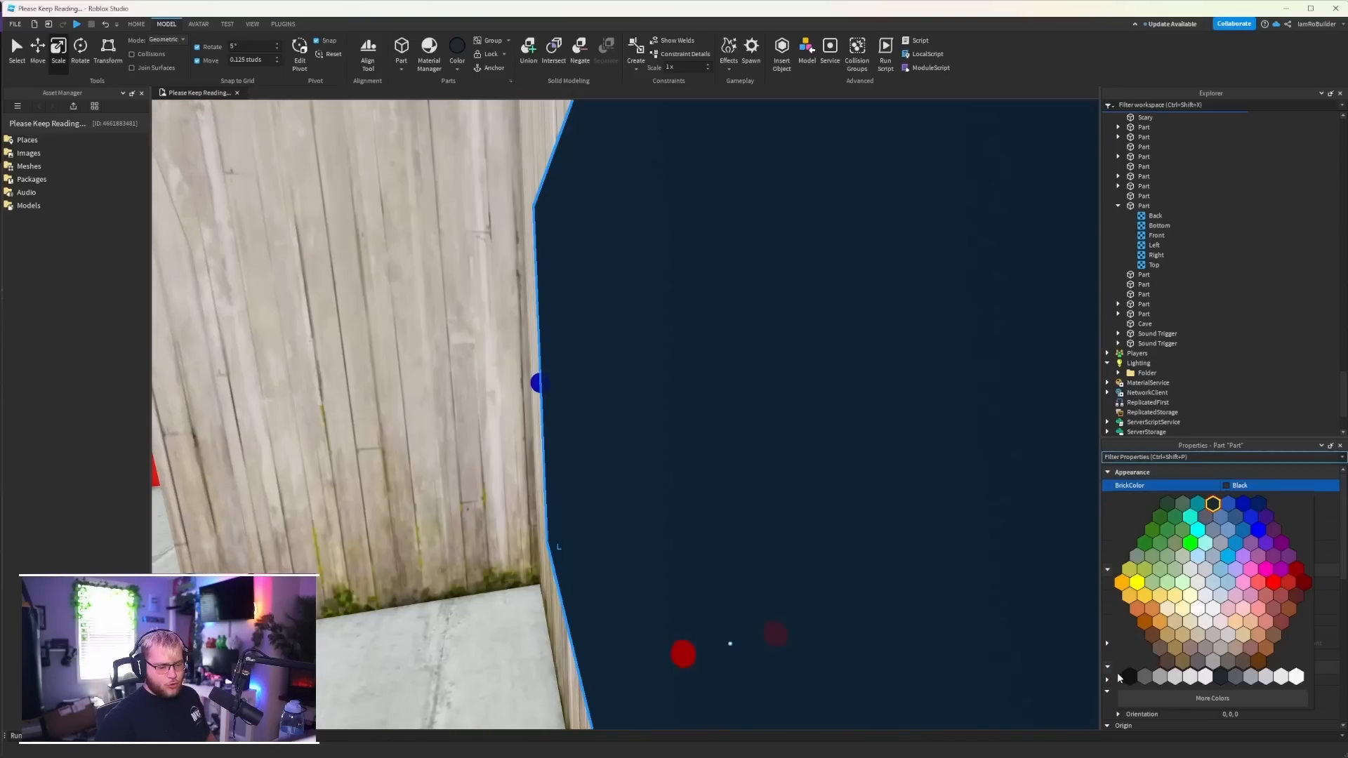
click(1120, 677)
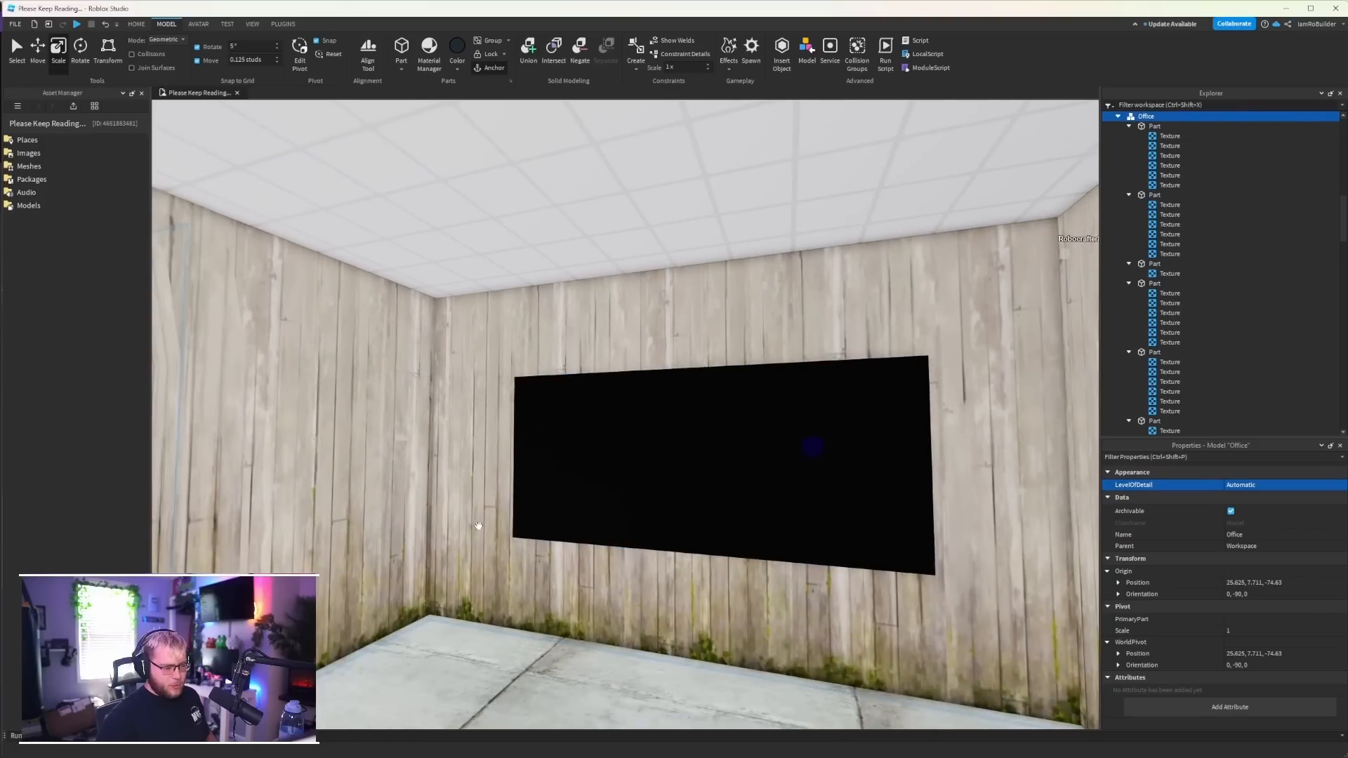
- Search the Toolbox images for "chalk" and apply the chalk outline decal to the black board
click(701, 496)
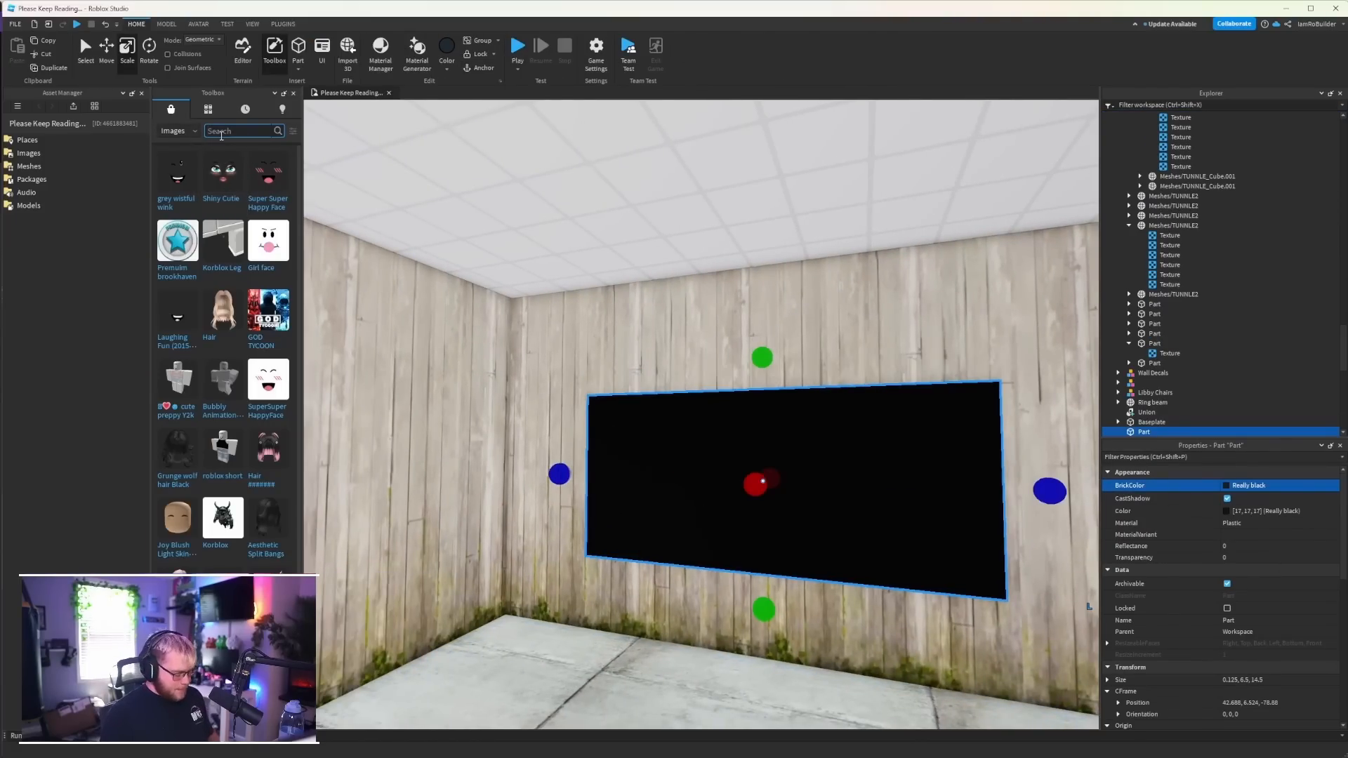
click(220, 133)
text(chalk)
key(Return)
right_drag(583, 479, 618, 491)
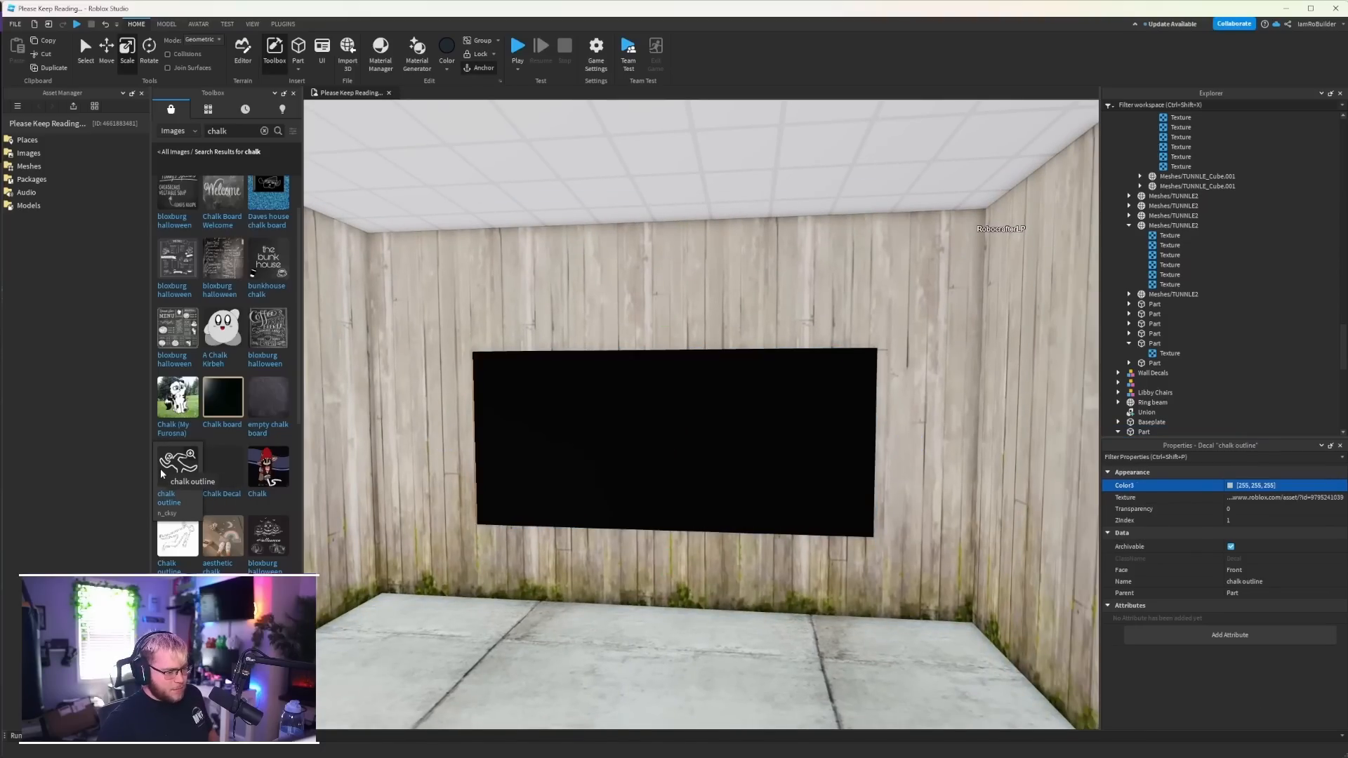
drag(160, 469, 700, 433)
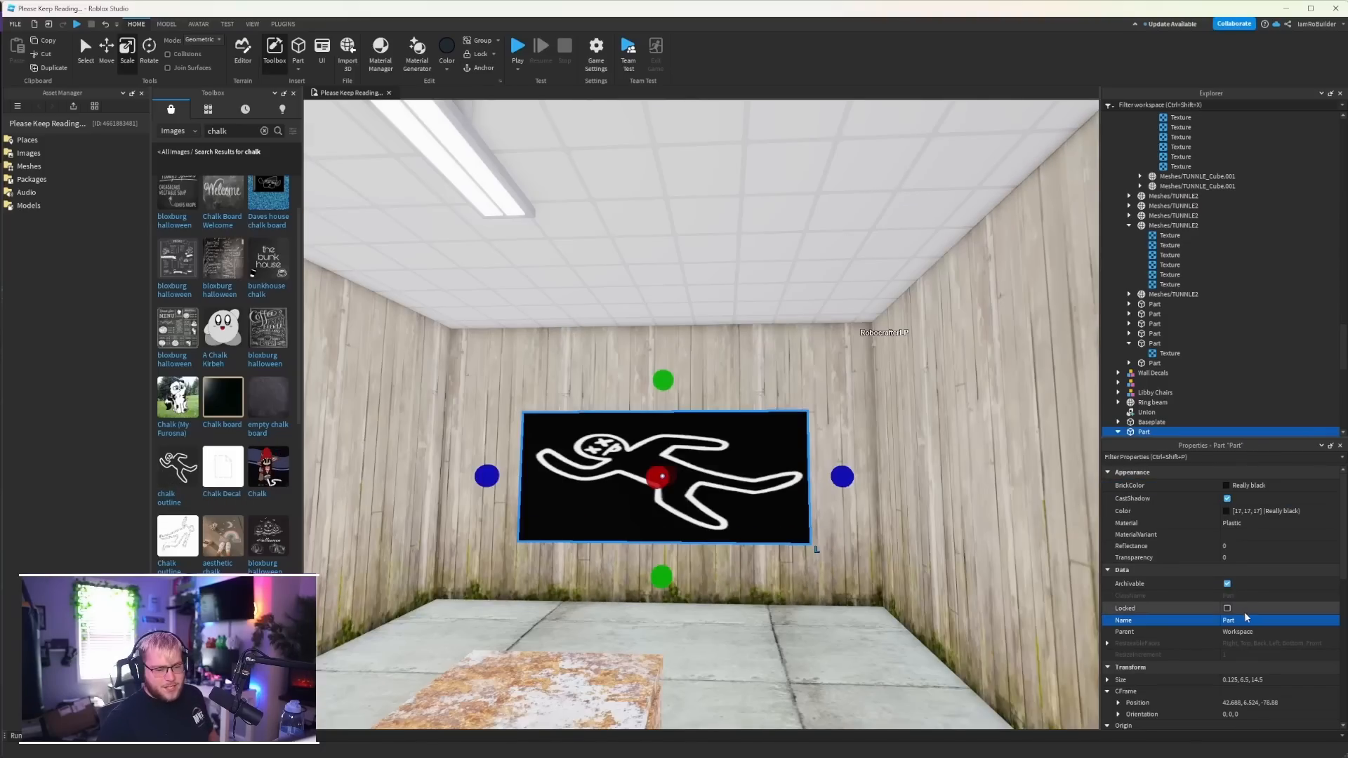
- Fade the chalk outline decal by raising its transparency, and place a duplicate of the board on the adjoining wall
scroll(1169, 421, down, 1)
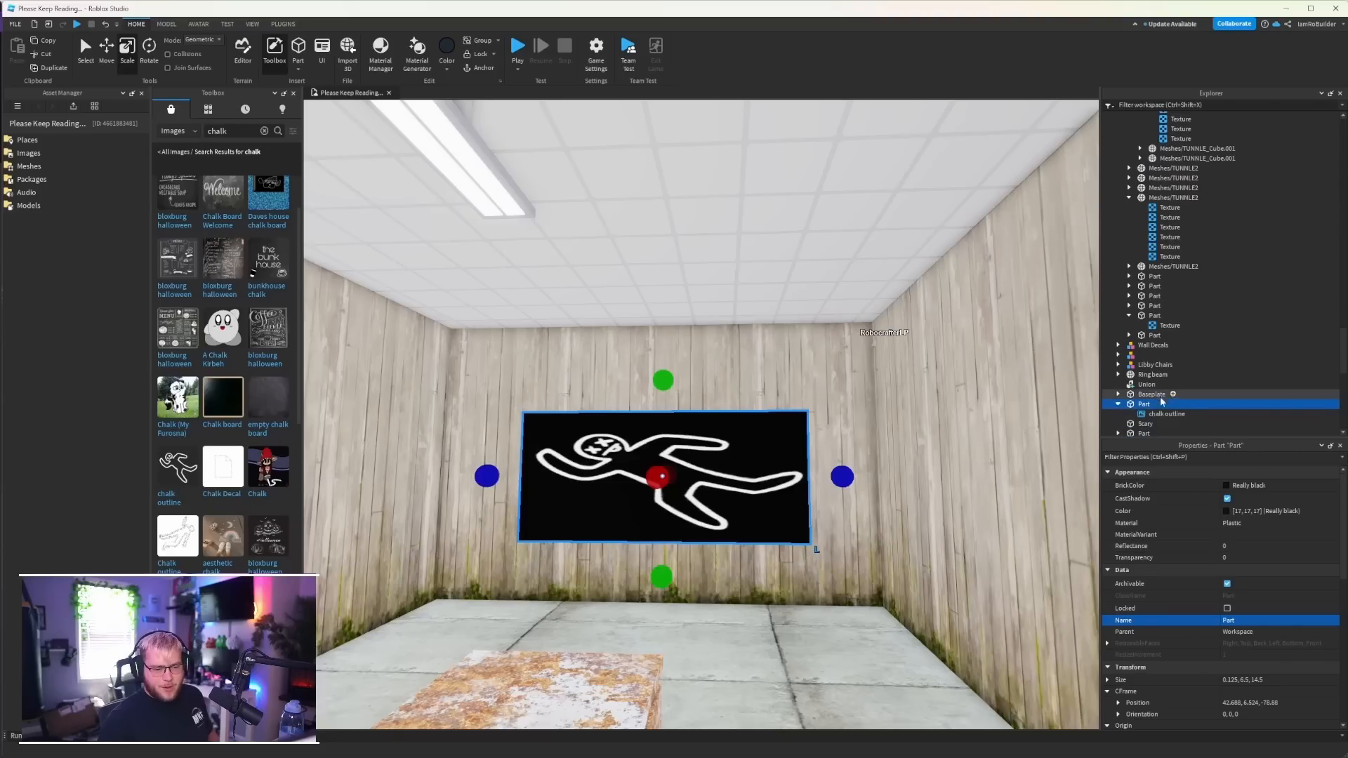
click(1165, 414)
click(1244, 511)
drag(1299, 511, 1325, 511)
key(ctrl+d)
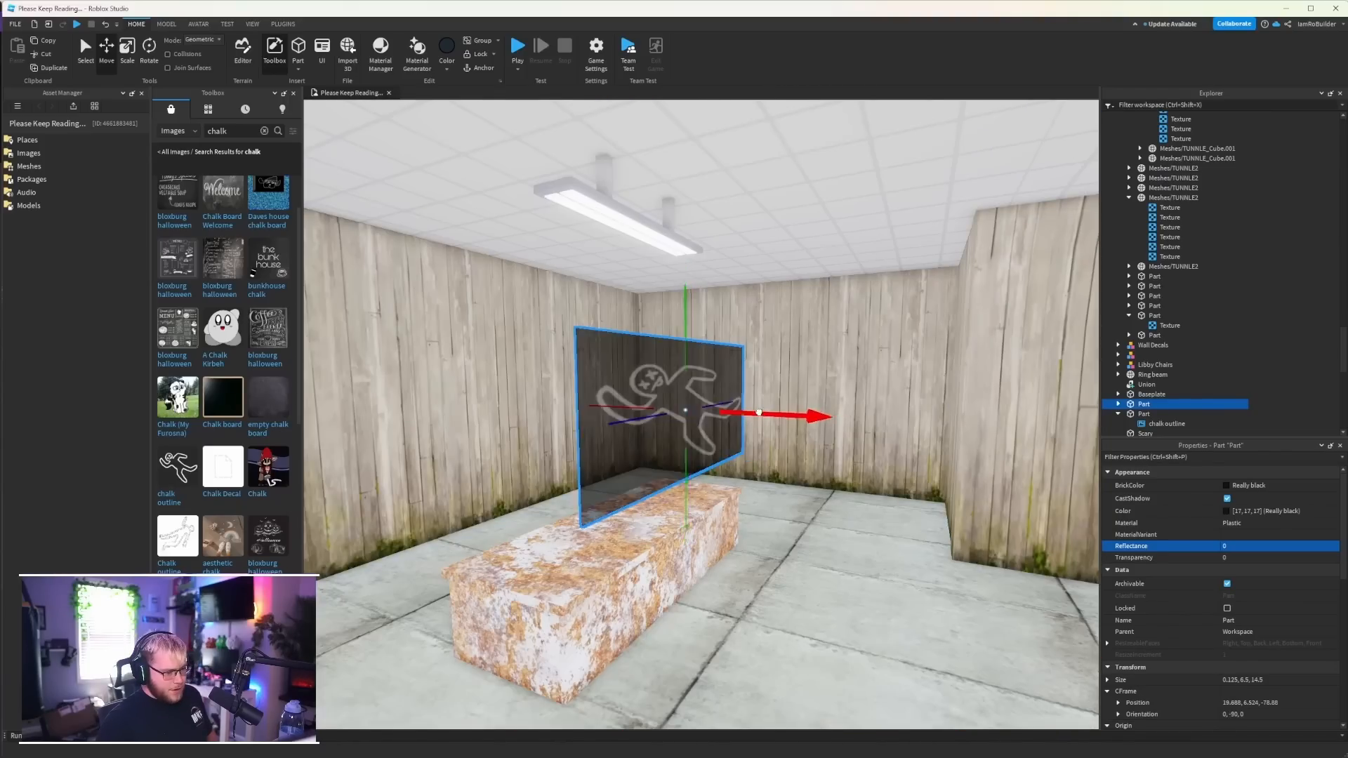
drag(737, 406, 591, 394)
- Duplicate the rusted desk's top slab, rotate the copy and move it against the wooden wall as a shelf
alt+click(603, 523)
key(ctrl+d)
key(ctrl+r)
drag(671, 492, 763, 402)
right_drag(793, 394, 819, 490)
drag(733, 416, 875, 413)
- Position a corroded metal support of 0.5 × 0.875 × 3.375 studs under the wall shelf
scroll(760, 470, up, 3)
right_drag(760, 470, 760, 471)
scroll(760, 470, down, 3)
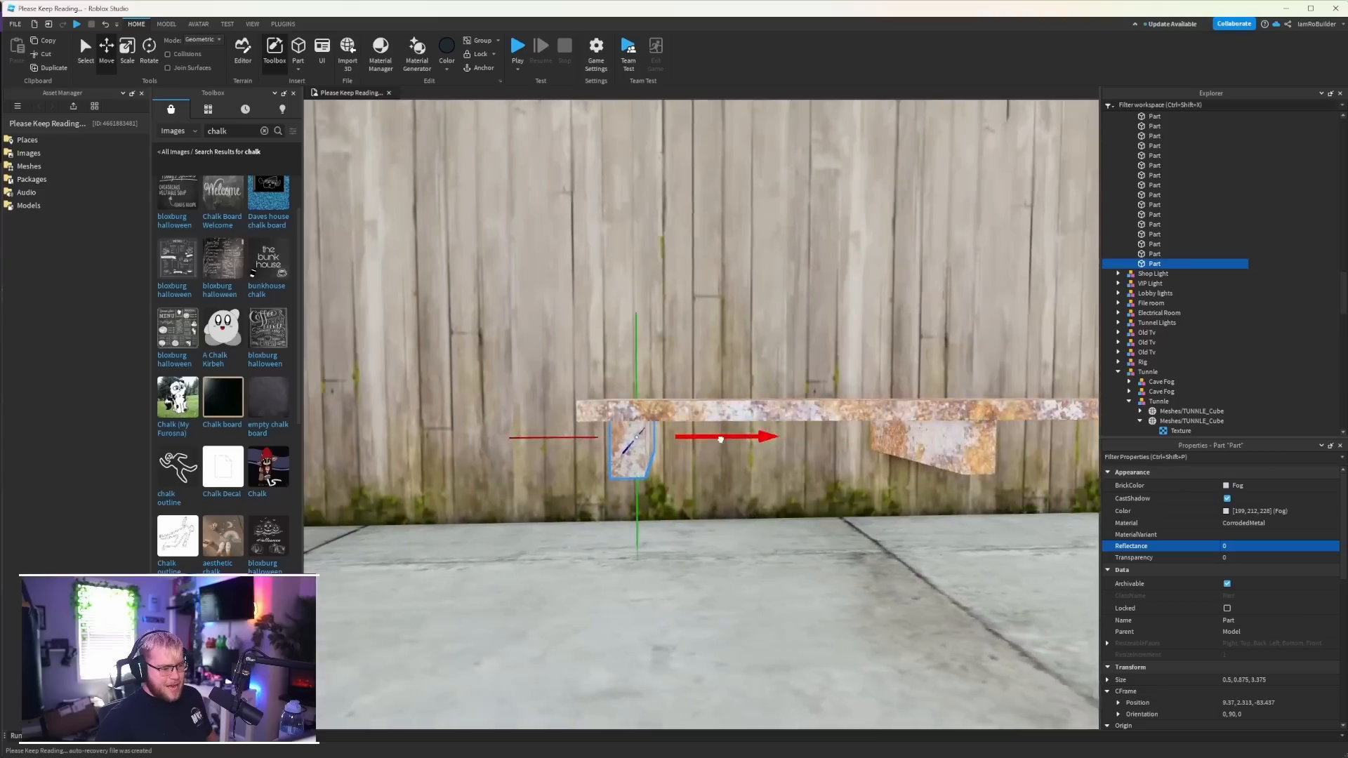
key(a)
drag(719, 438, 793, 433)
scroll(793, 433, down, 3)
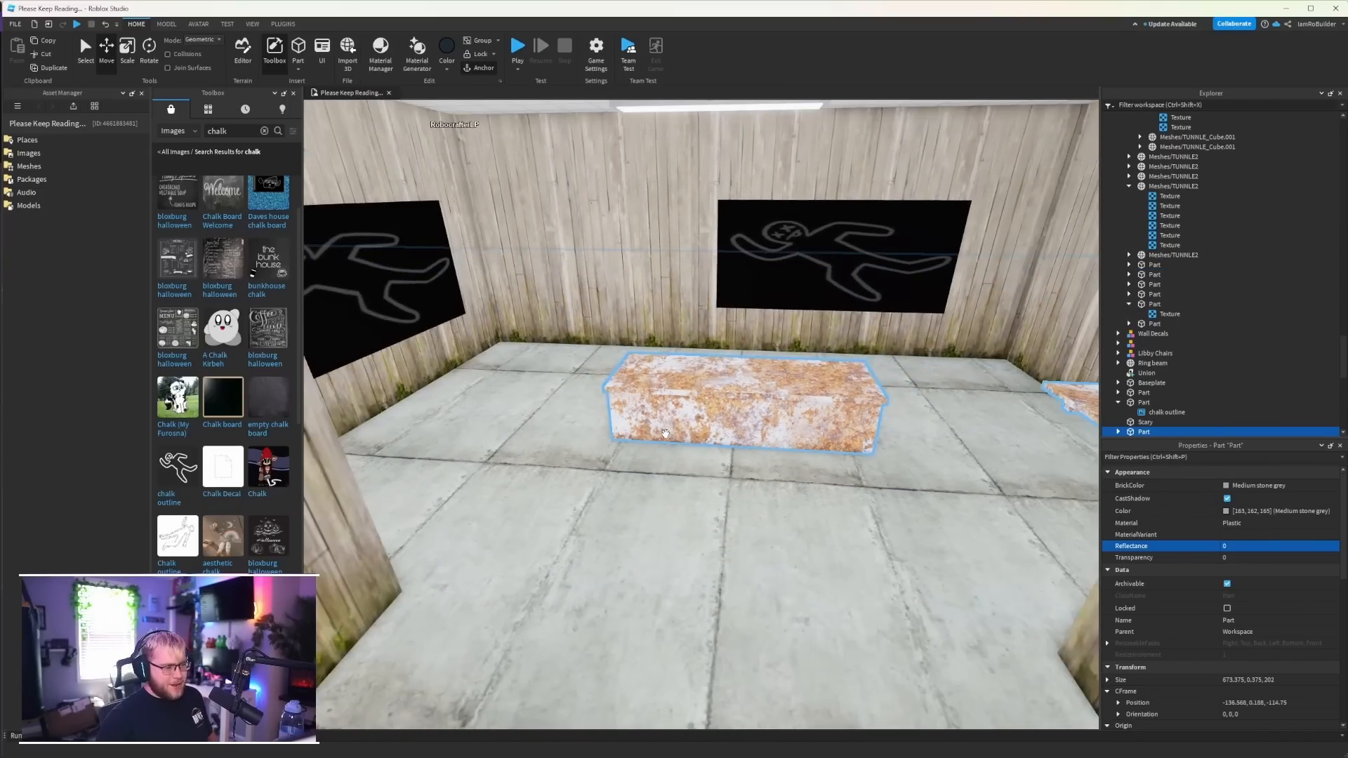
- Apply the Escape School Chalk Board decal from the chalk image results to the black board and set its face to Left
right_drag(665, 433, 665, 433)
key(w)
click(890, 426)
right_drag(890, 427, 890, 427)
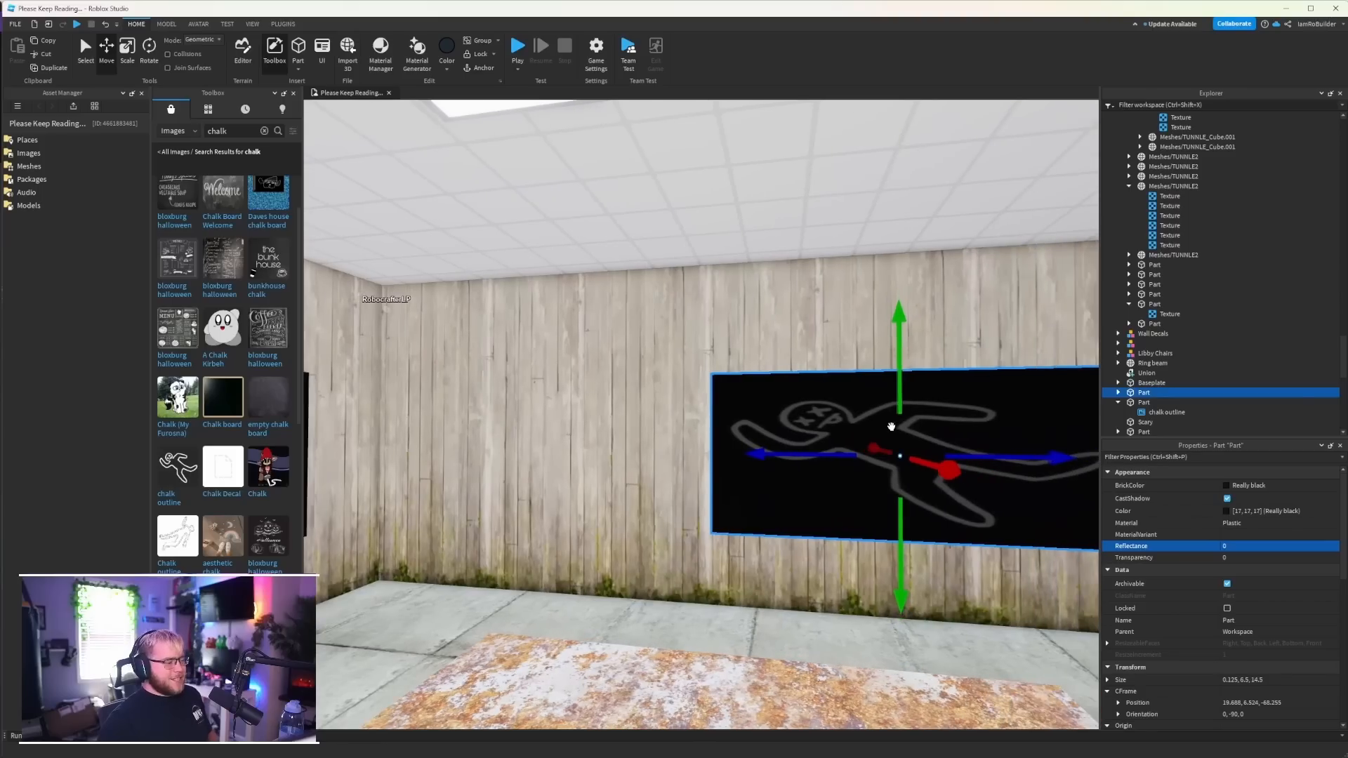
right_drag(765, 425, 766, 425)
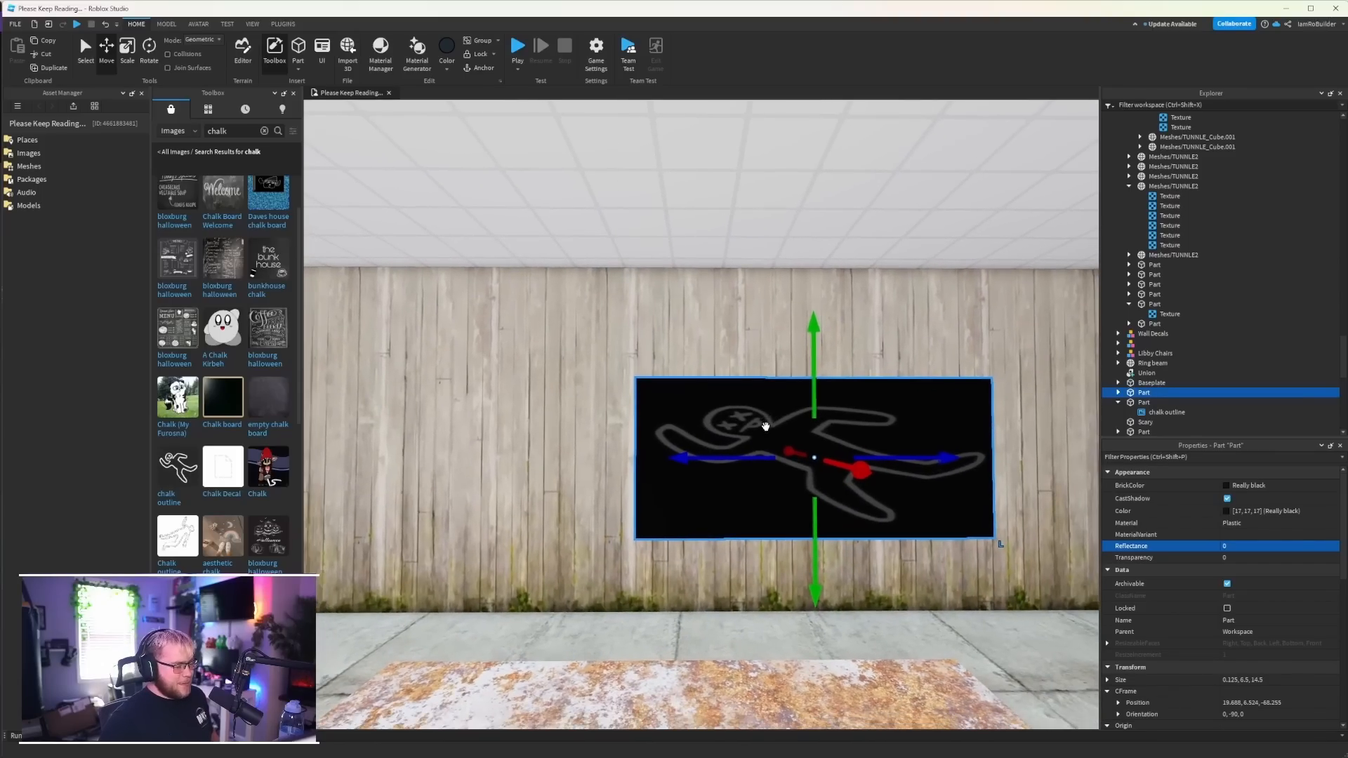
scroll(243, 358, down, 5)
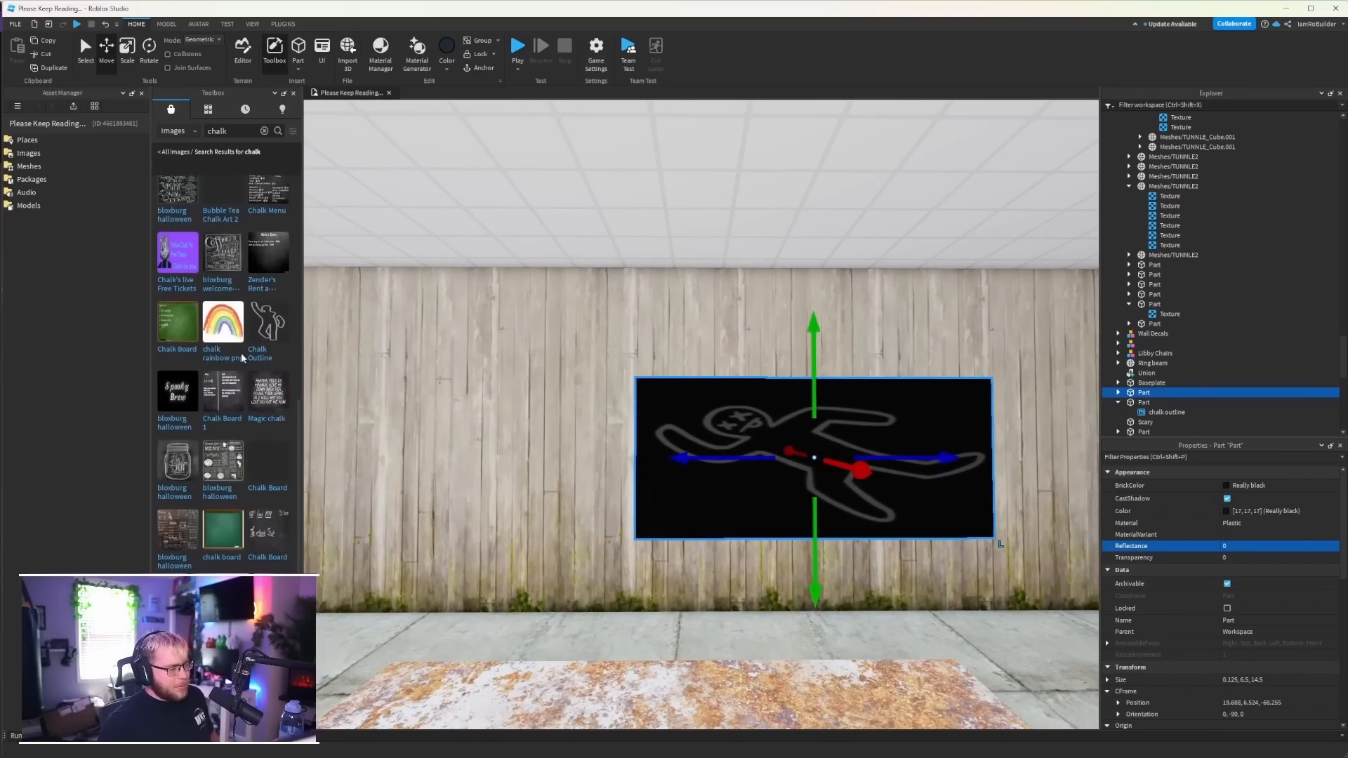
scroll(242, 358, down, 3)
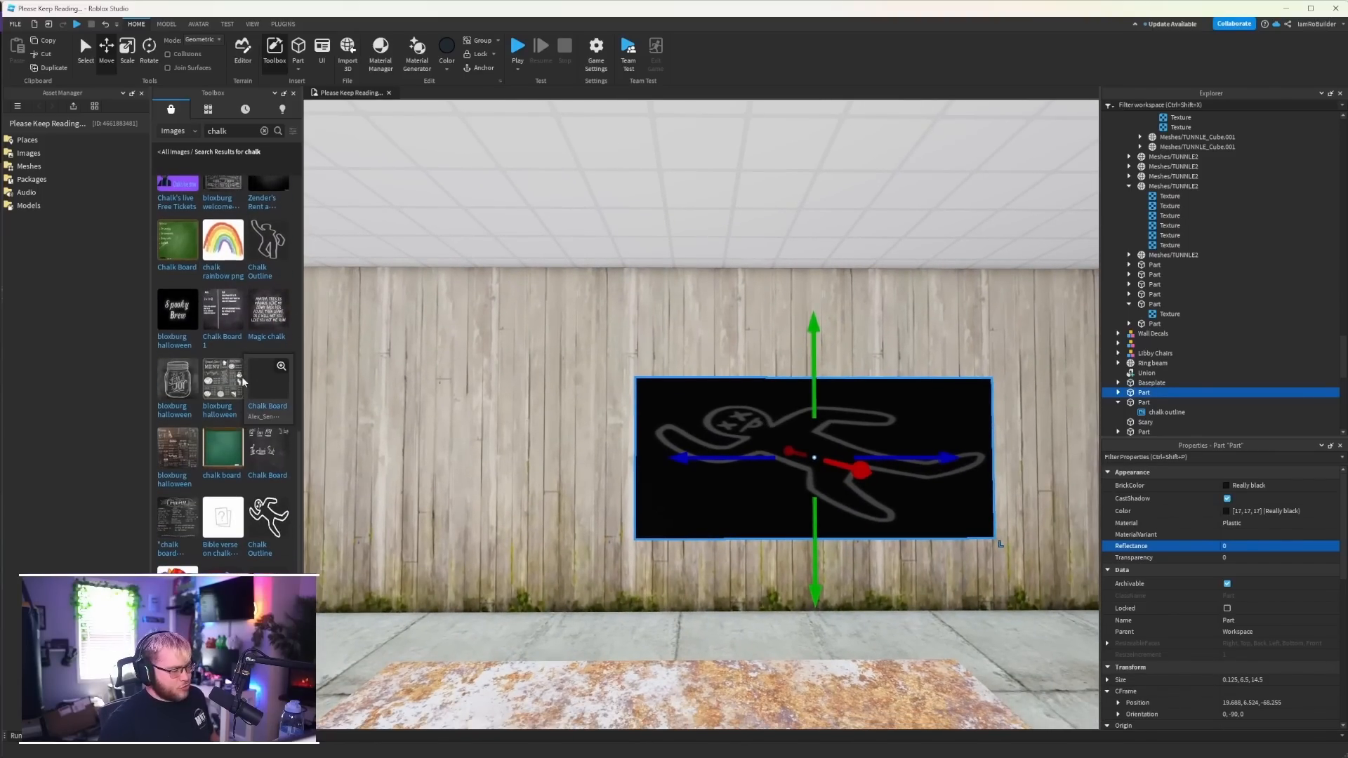
scroll(232, 377, down, 3)
scroll(232, 377, down, 6)
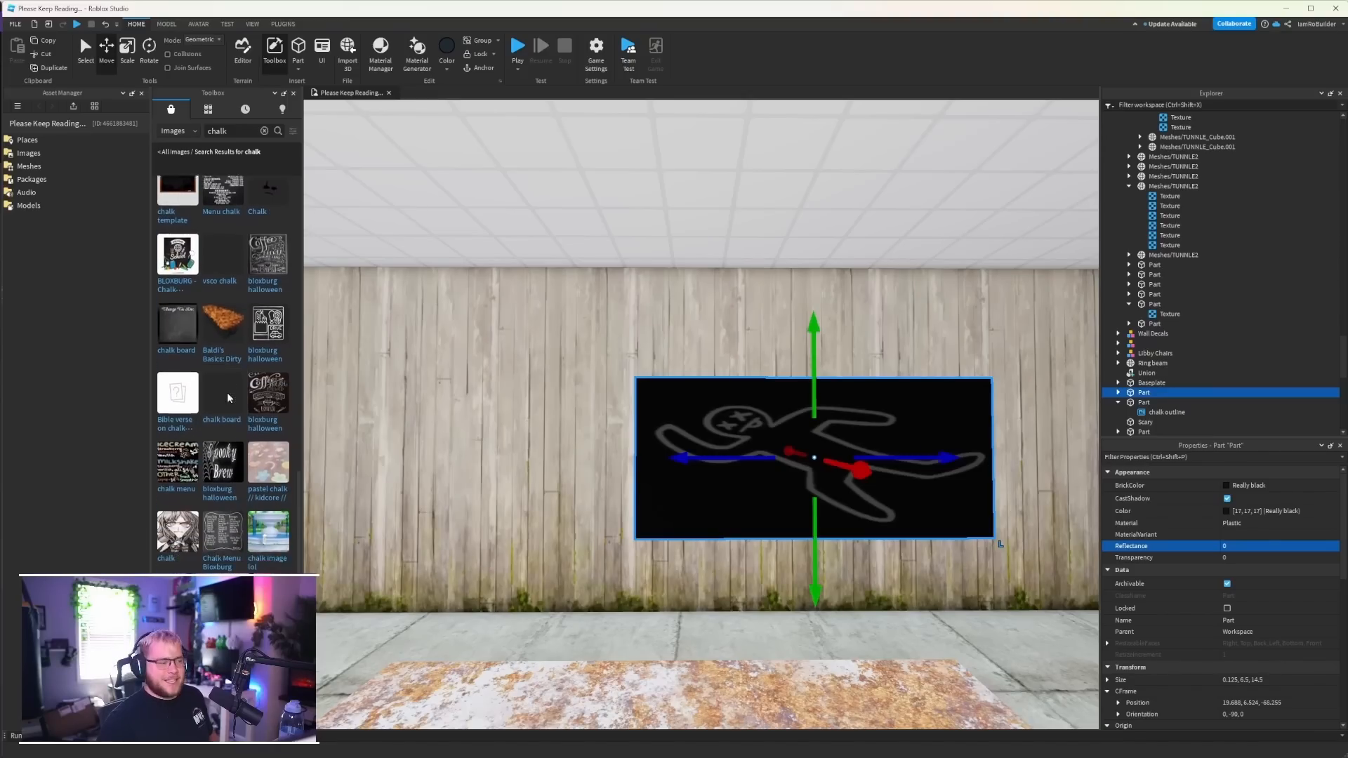
scroll(225, 396, down, 2)
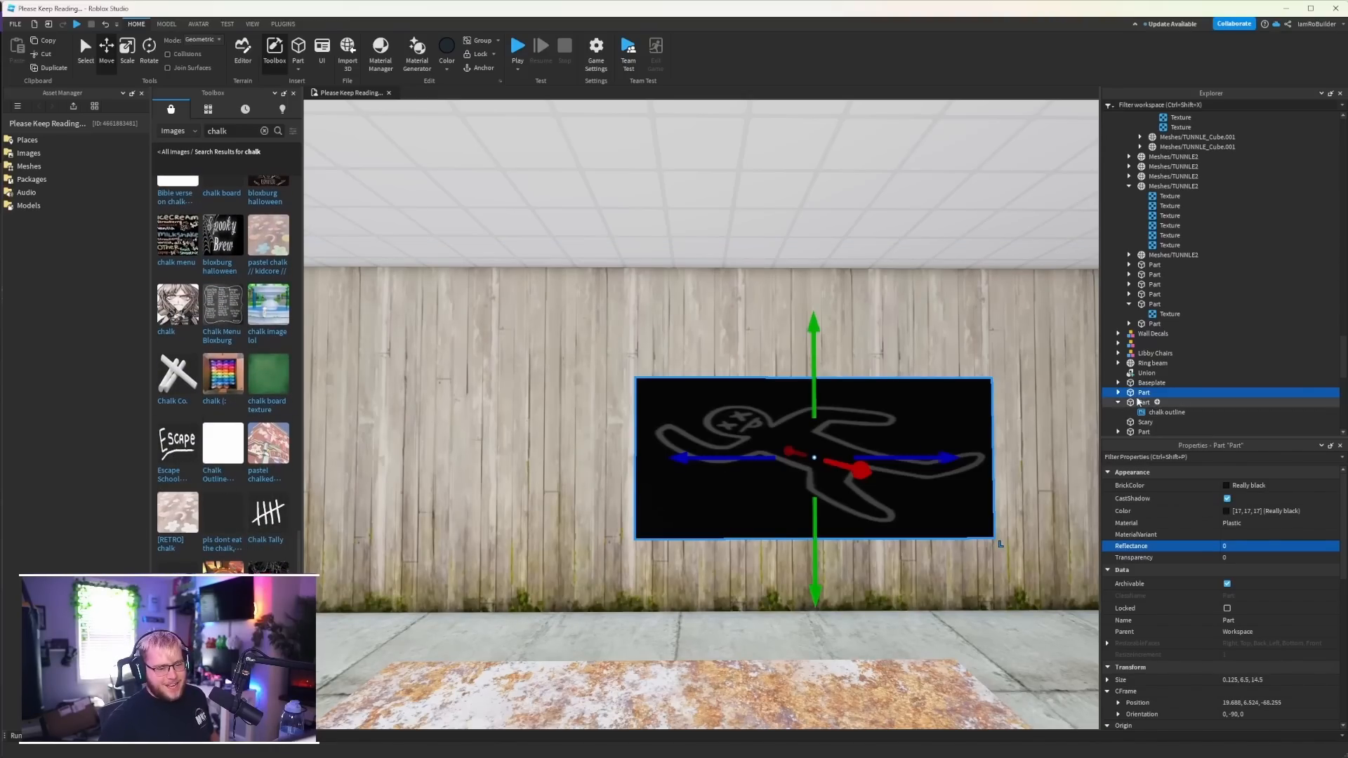
click(178, 441)
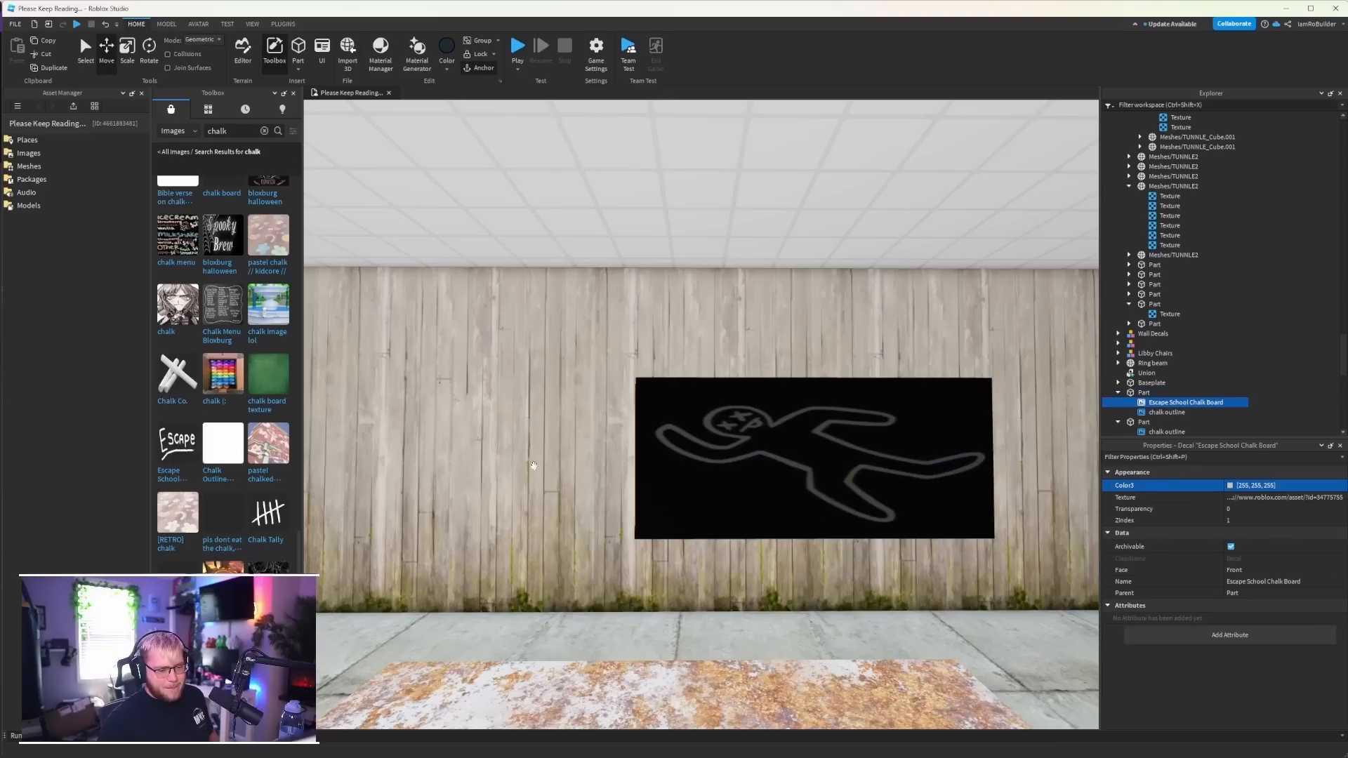
click(1244, 568)
click(1241, 605)
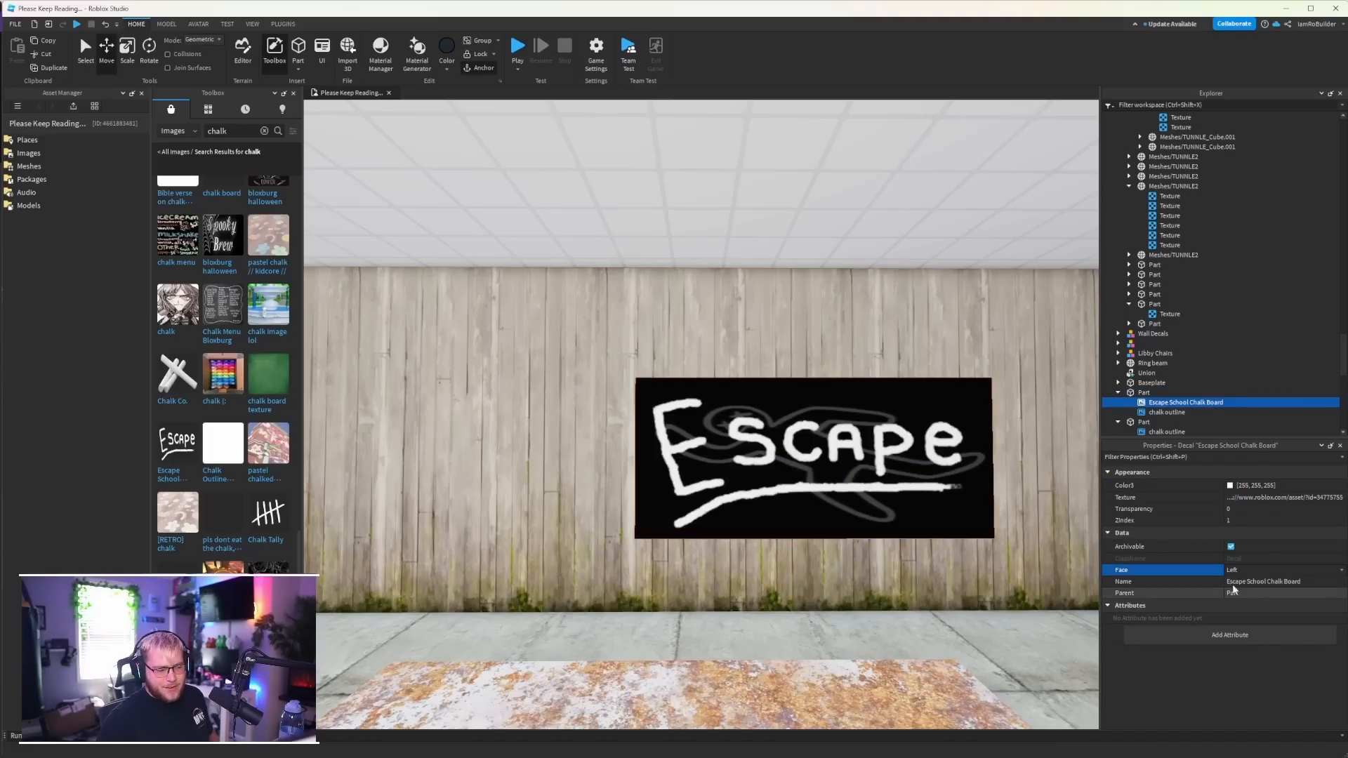
- Set the transparency of the chalk outline decal on the Escape board to 0.9
click(1160, 413)
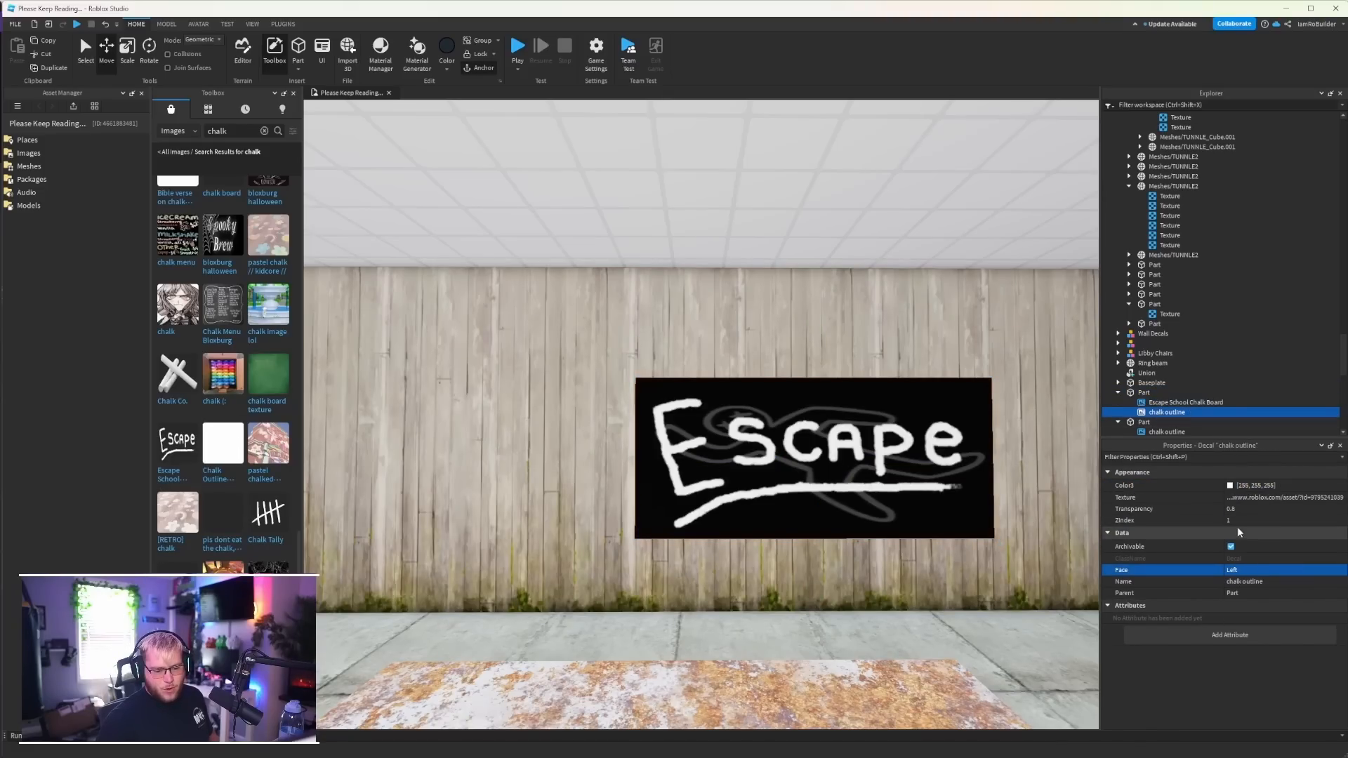
click(1251, 509)
key(BackSpace)
text(9)
key(Return)
click(902, 465)
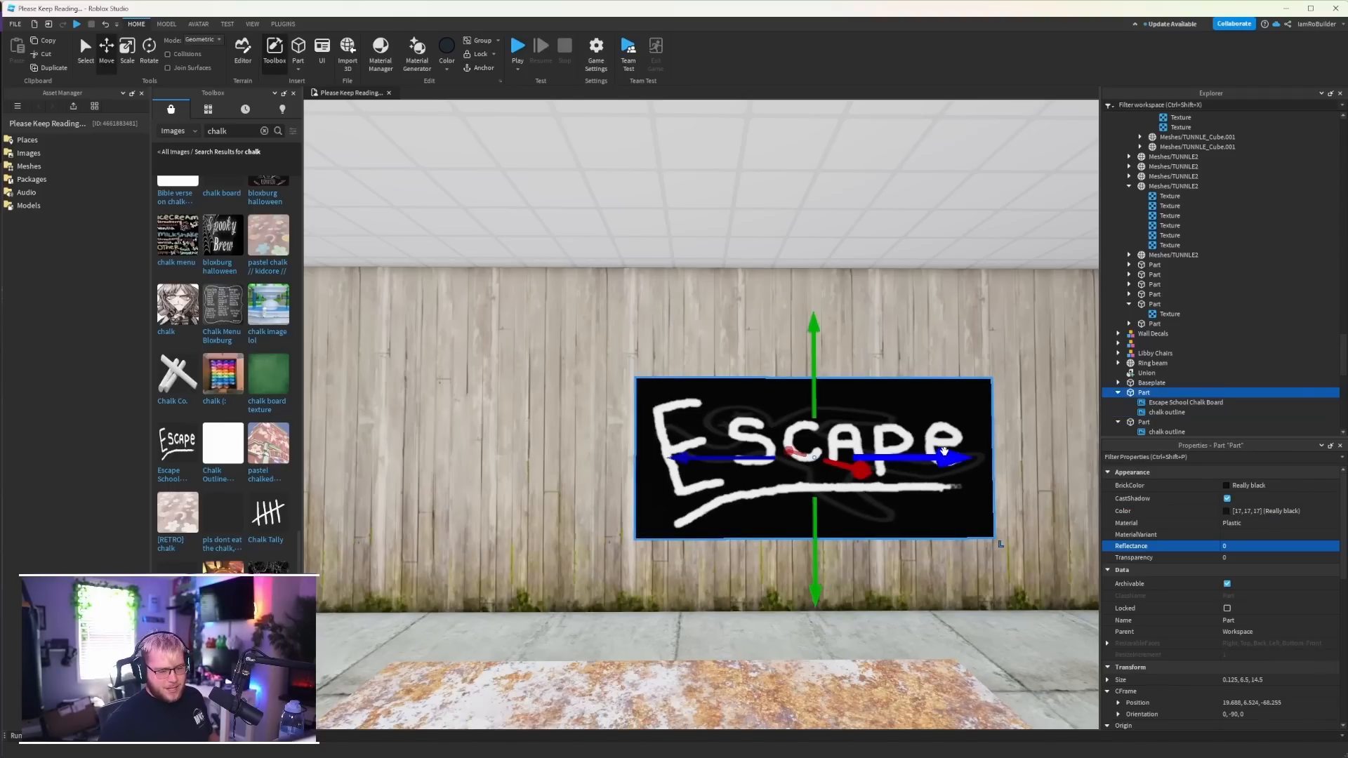
- Fade the Escape School Chalk Board decal to a transparency of about 0.65
click(1169, 403)
click(1155, 413)
click(1156, 403)
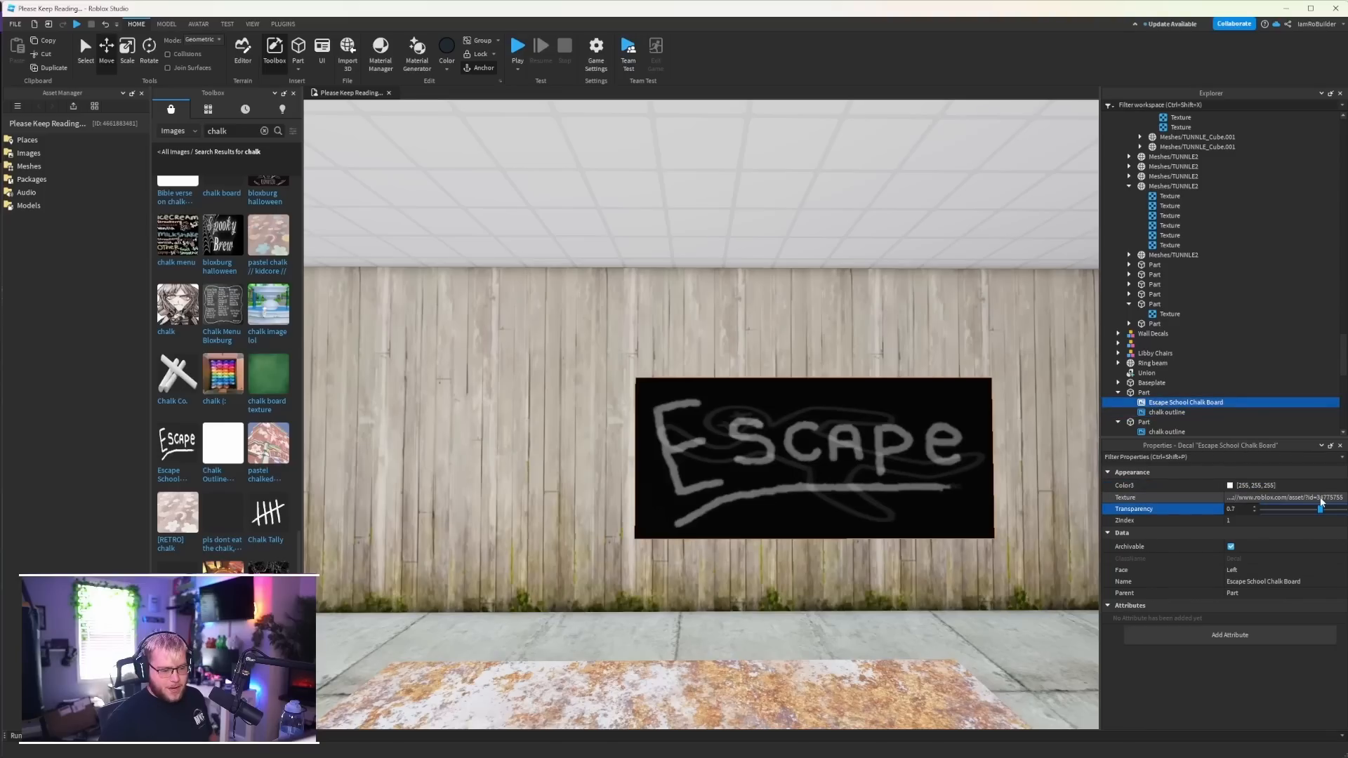
drag(1321, 503, 1314, 497)
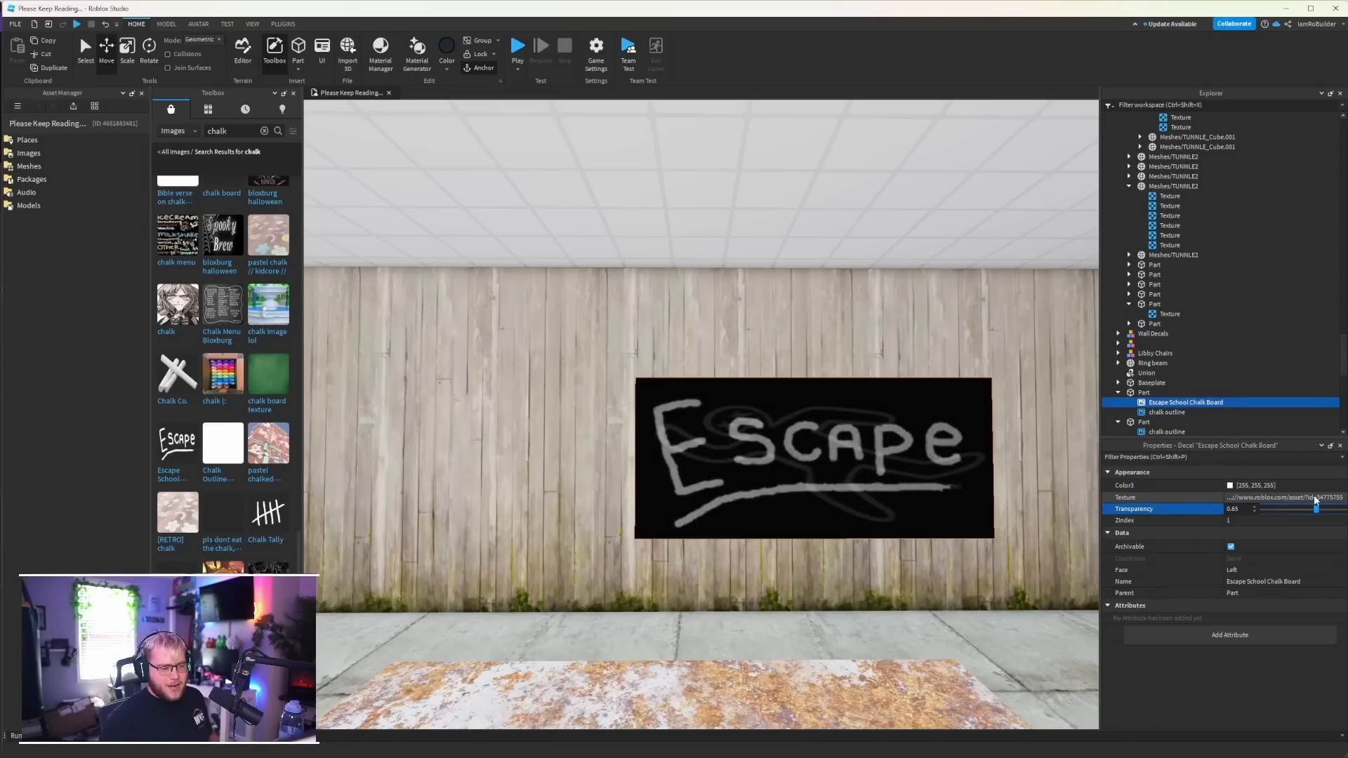
click(814, 601)
- Replace the chalk outline decal on the other black board with the Chalk Tally decal on the Left face and raise its transparency
right_drag(853, 584, 852, 584)
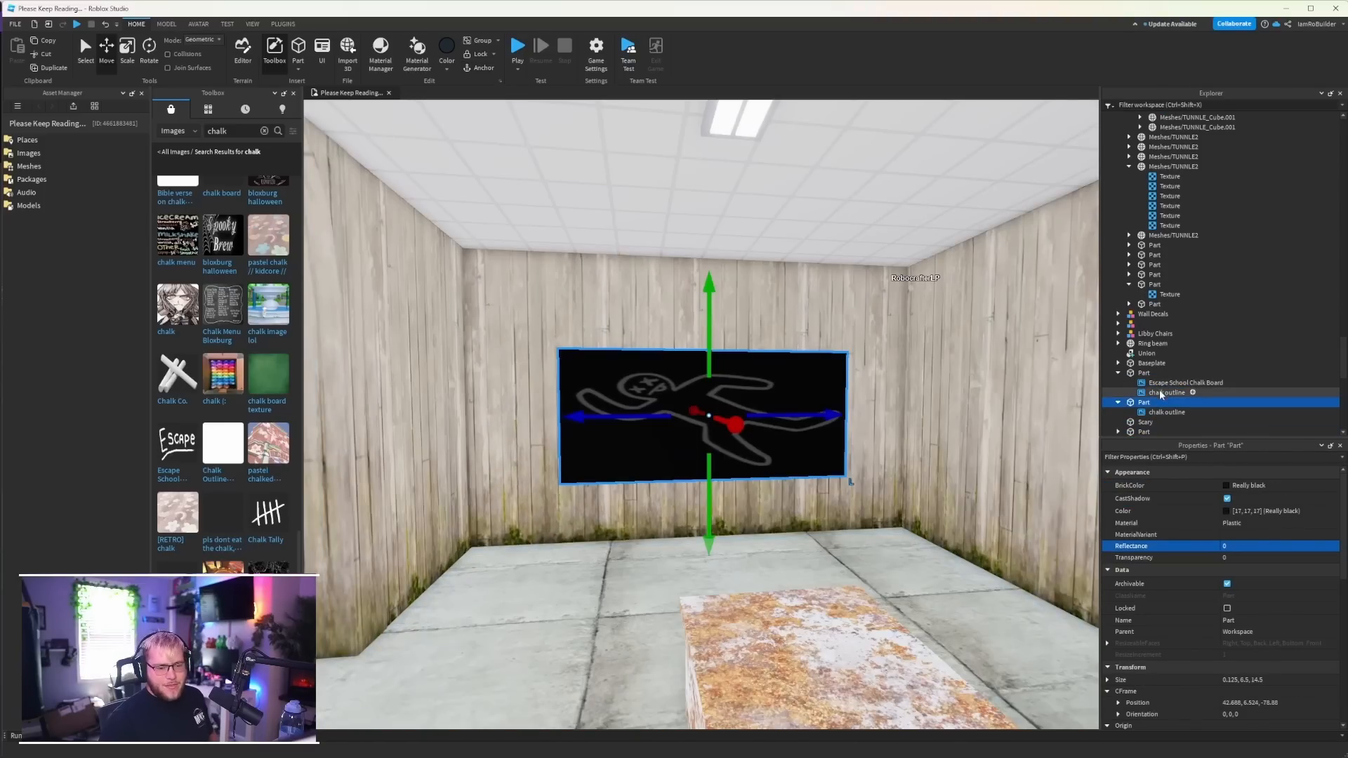
click(1149, 412)
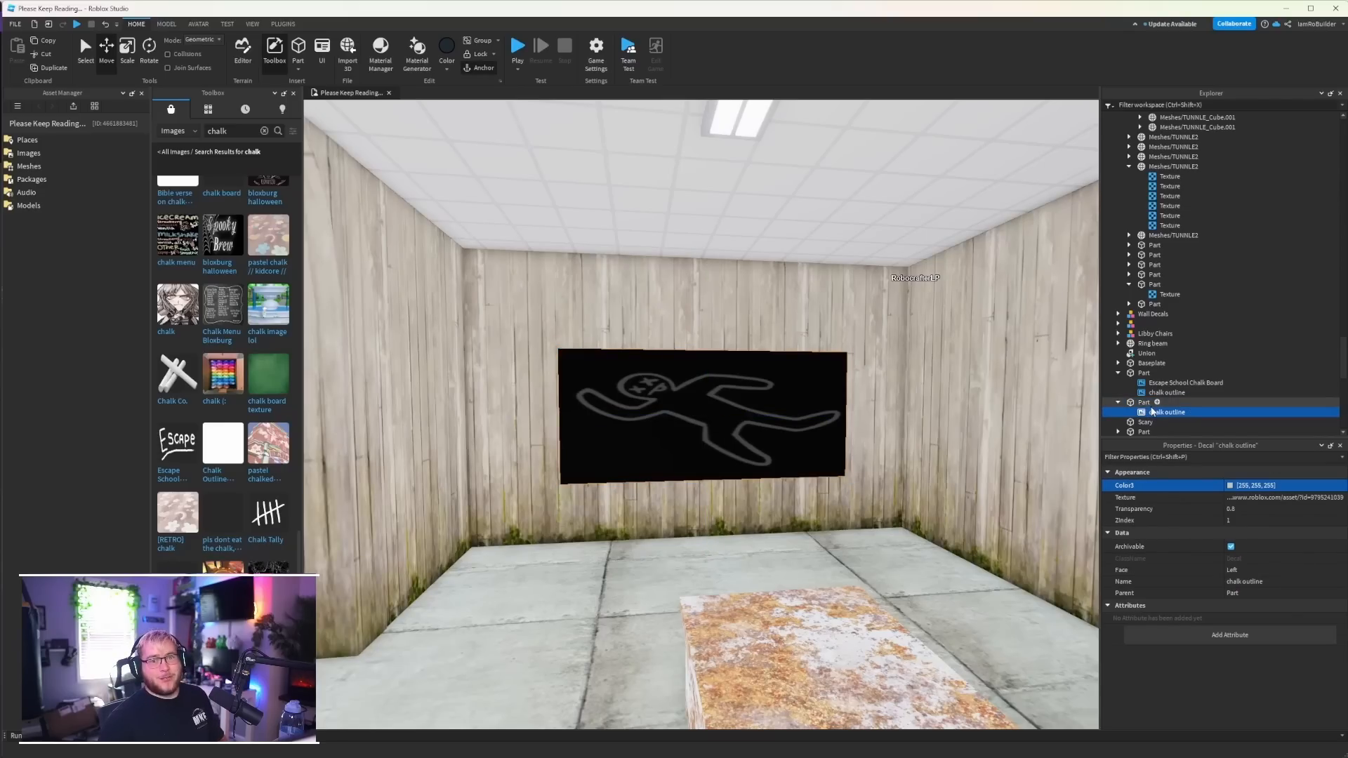
key(Delete)
scroll(271, 319, down, 3)
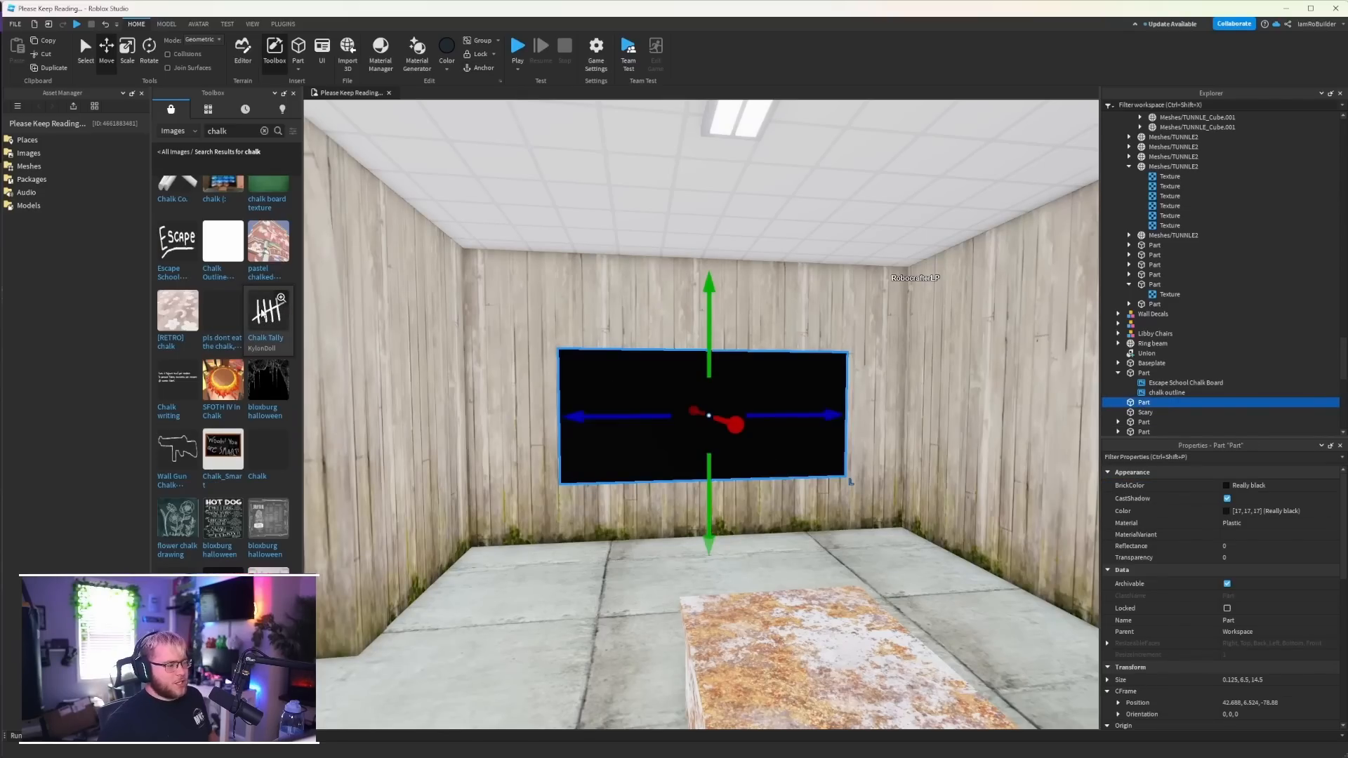
click(262, 313)
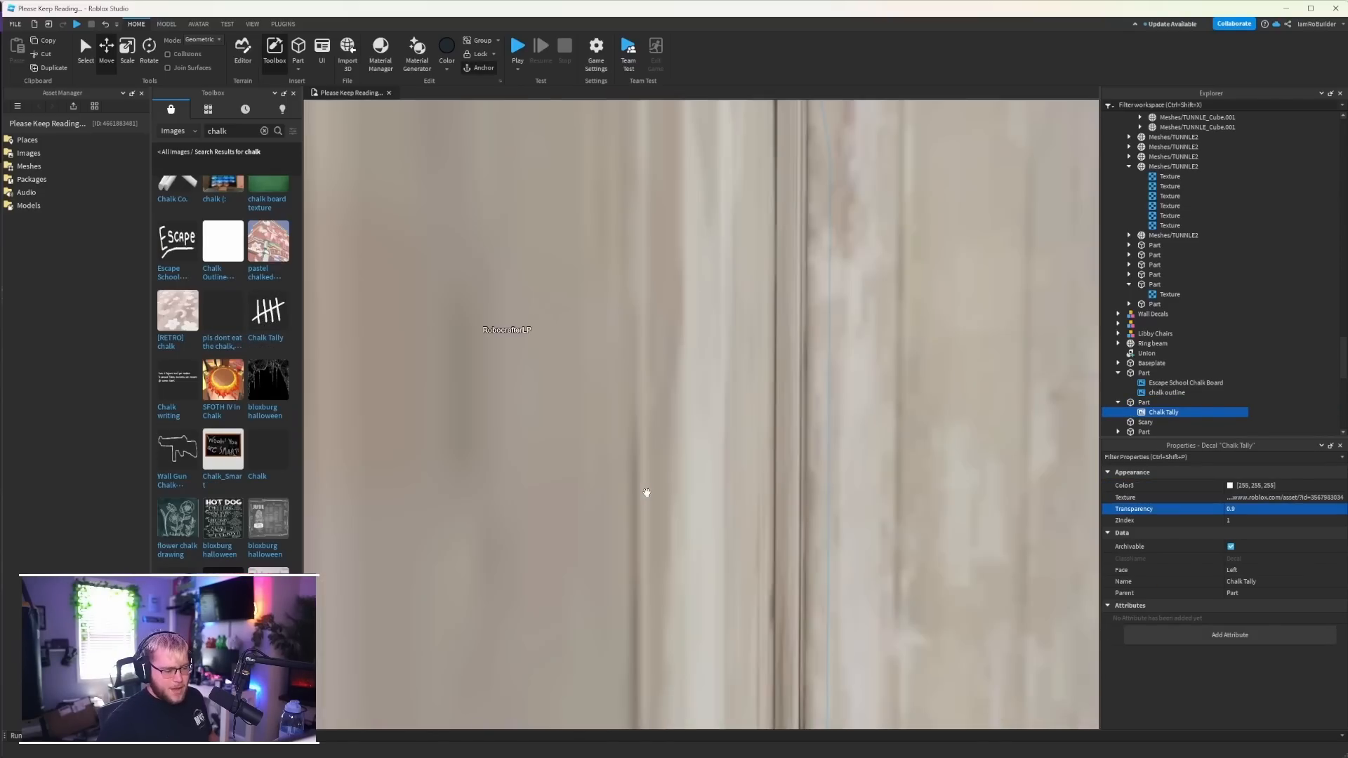
- Look over the furnished room, checking the chalkboards, the rusted desk and the wall shelf
scroll(647, 493, up, 3)
right_drag(646, 493, 618, 435)
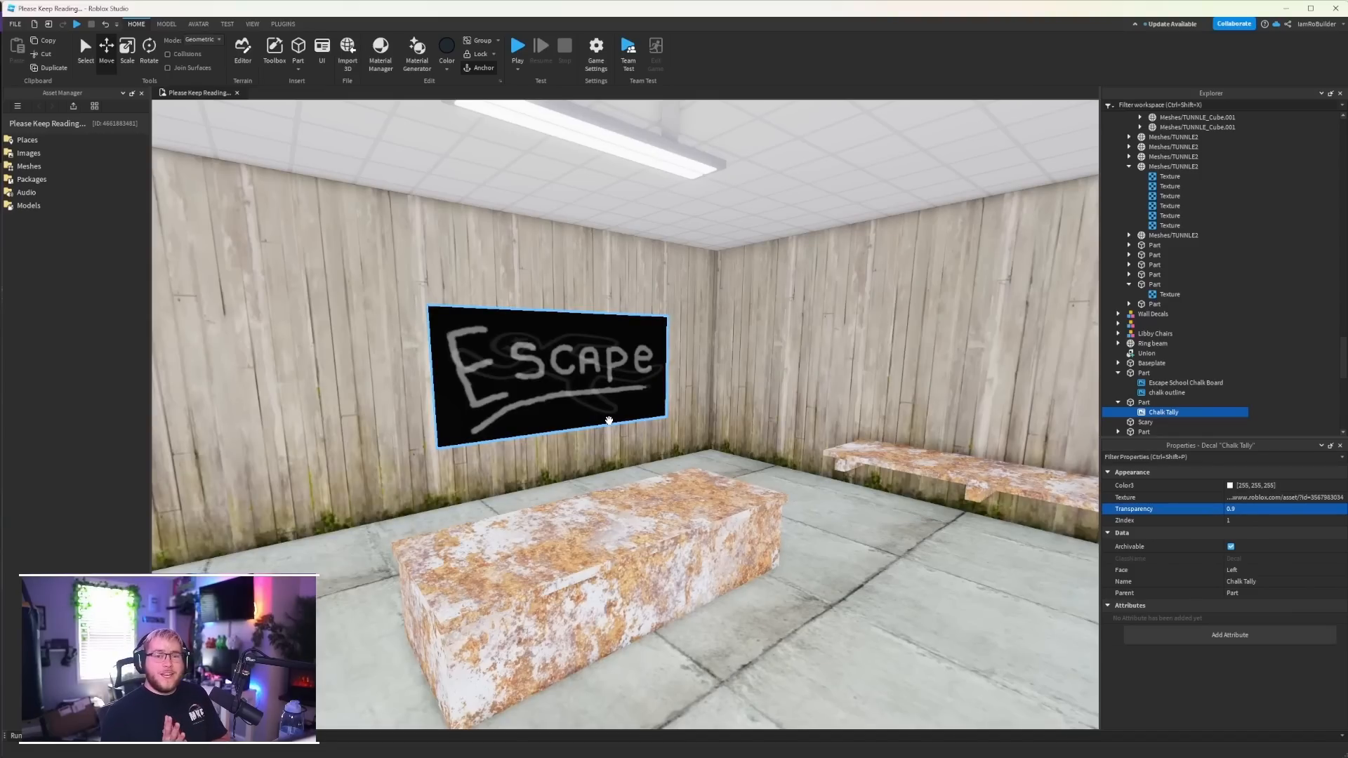
key(w)
right_drag(568, 418, 685, 453)
key(w)
key(w)
key(w)
key(w)
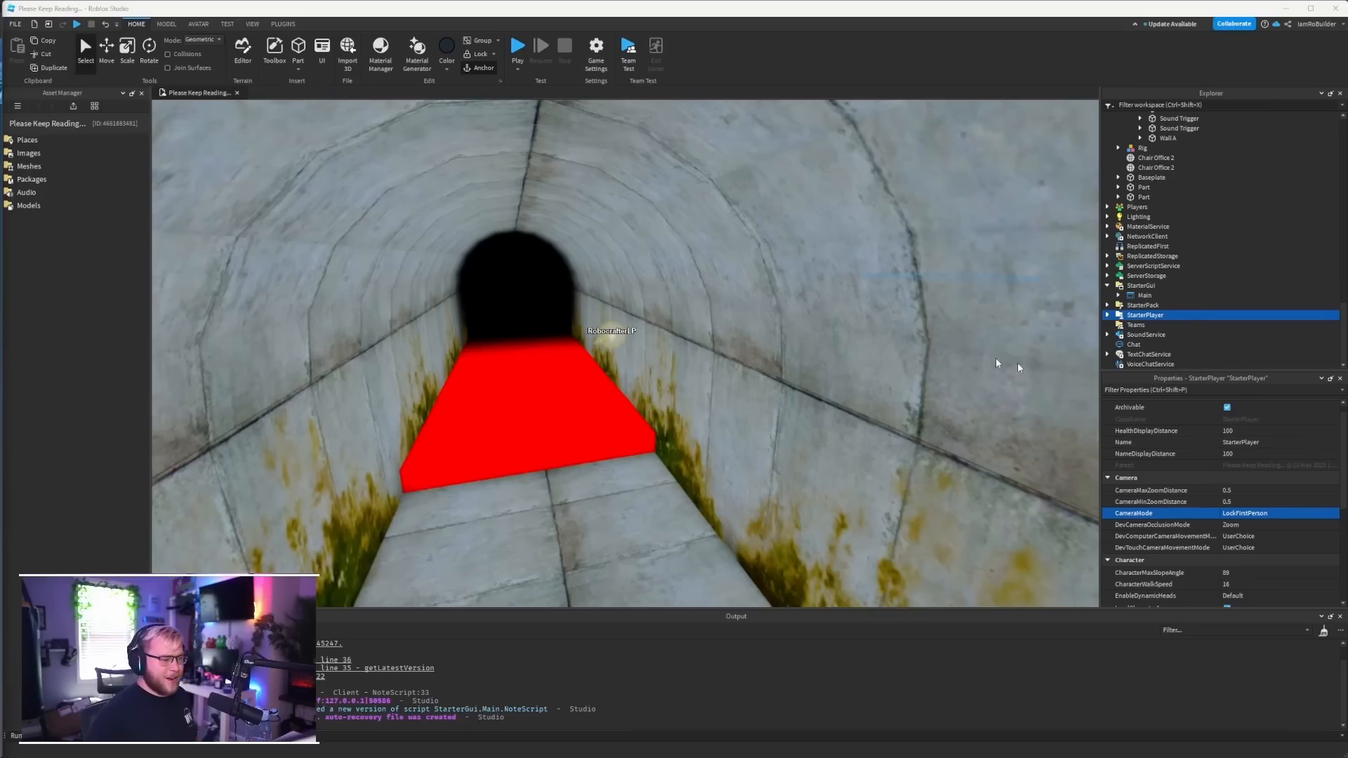
- Playtest the horror map and equip the Flash Light
right_drag(701, 286, 702, 286)
key(w)
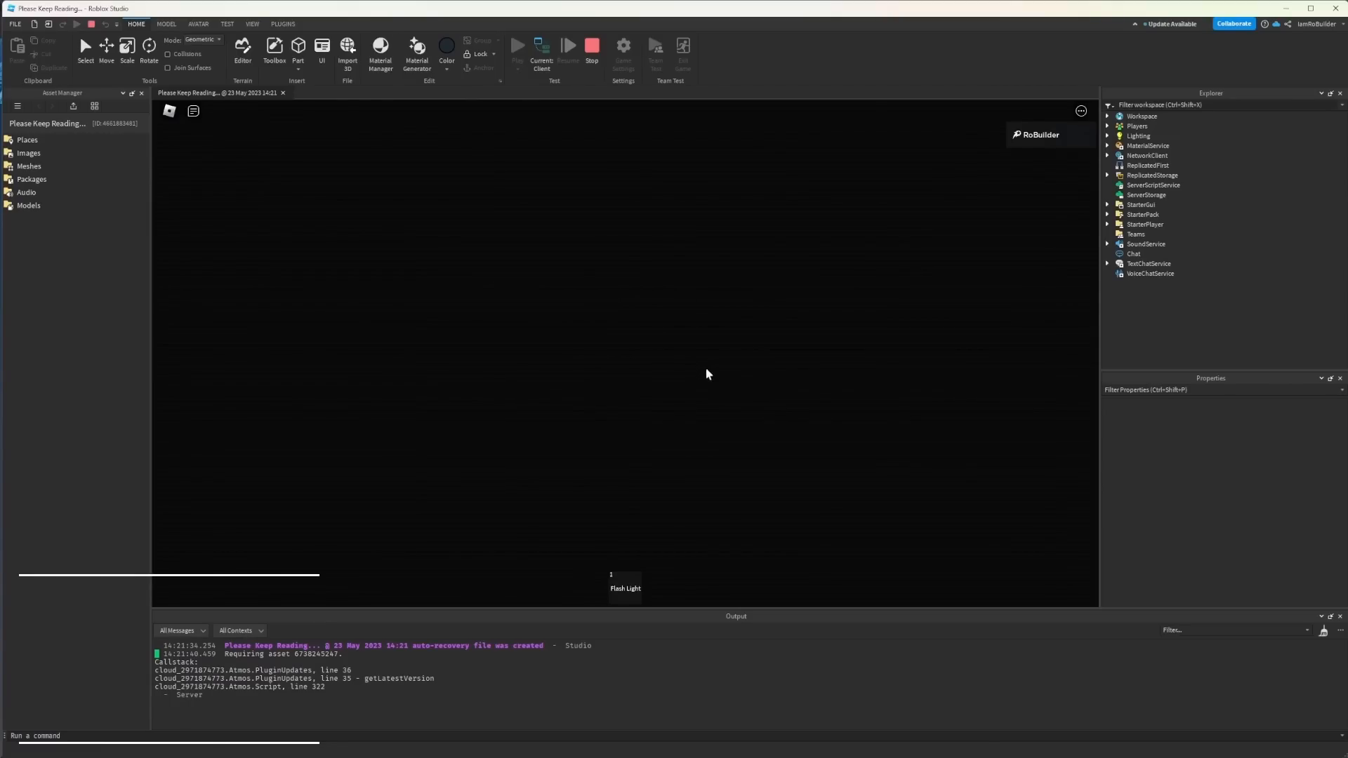
key(1)
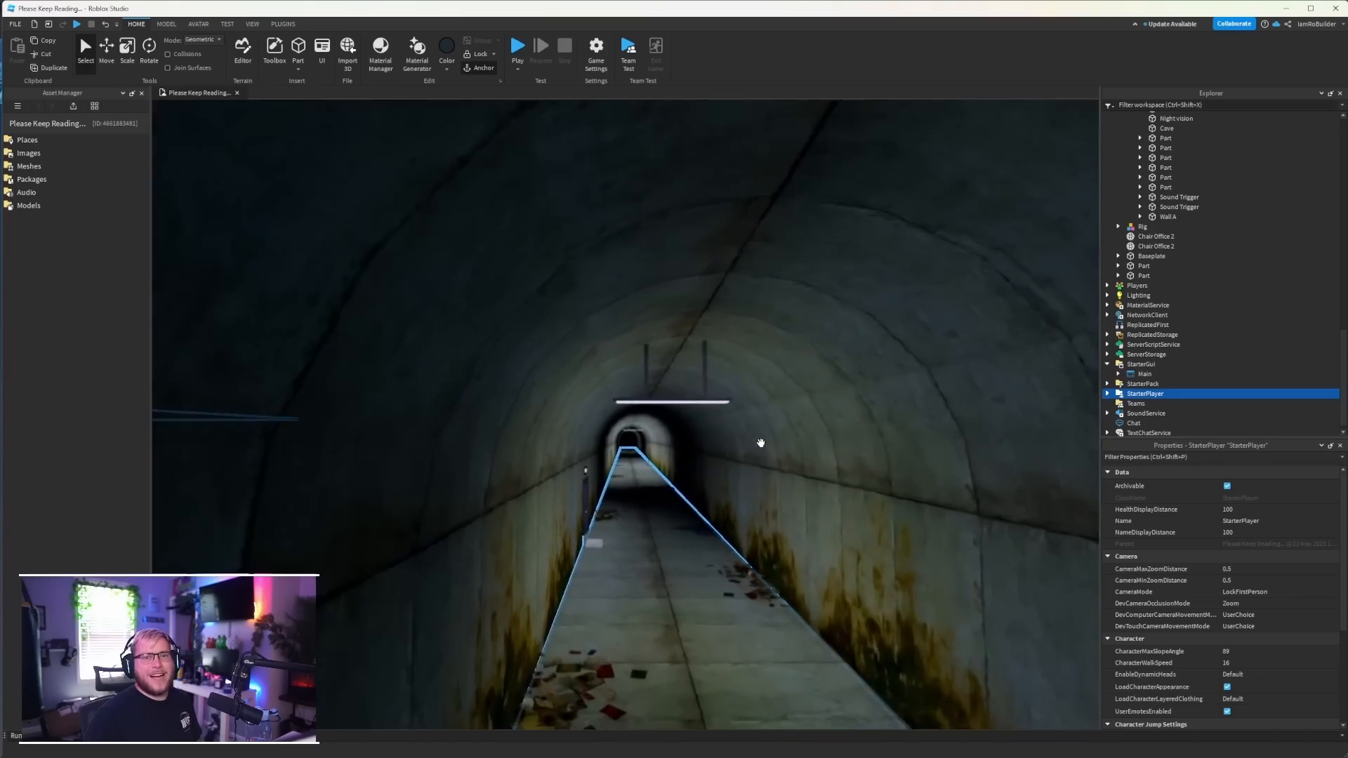
- Tour the finished tunnel and its side rooms, examining the doors, ceiling lights, wall textures and the red block
key(w)
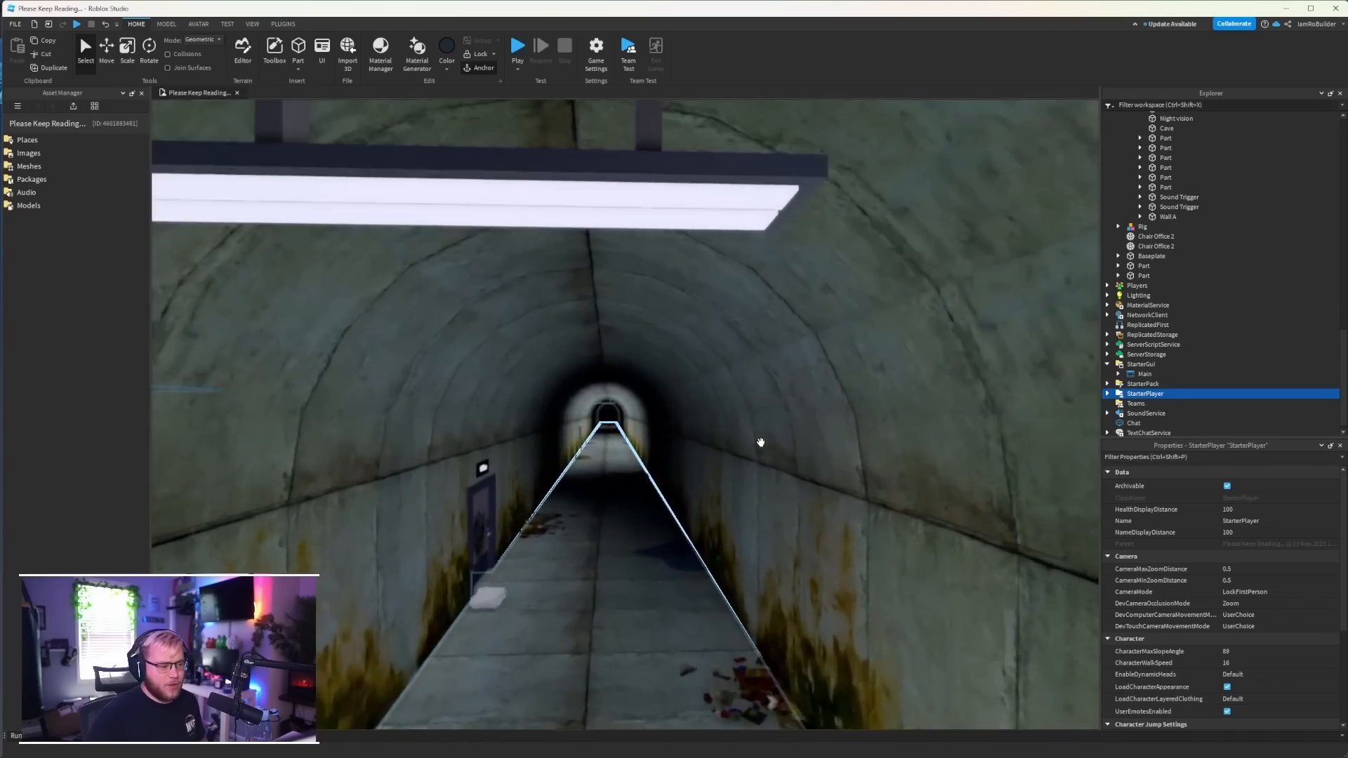
key(w)
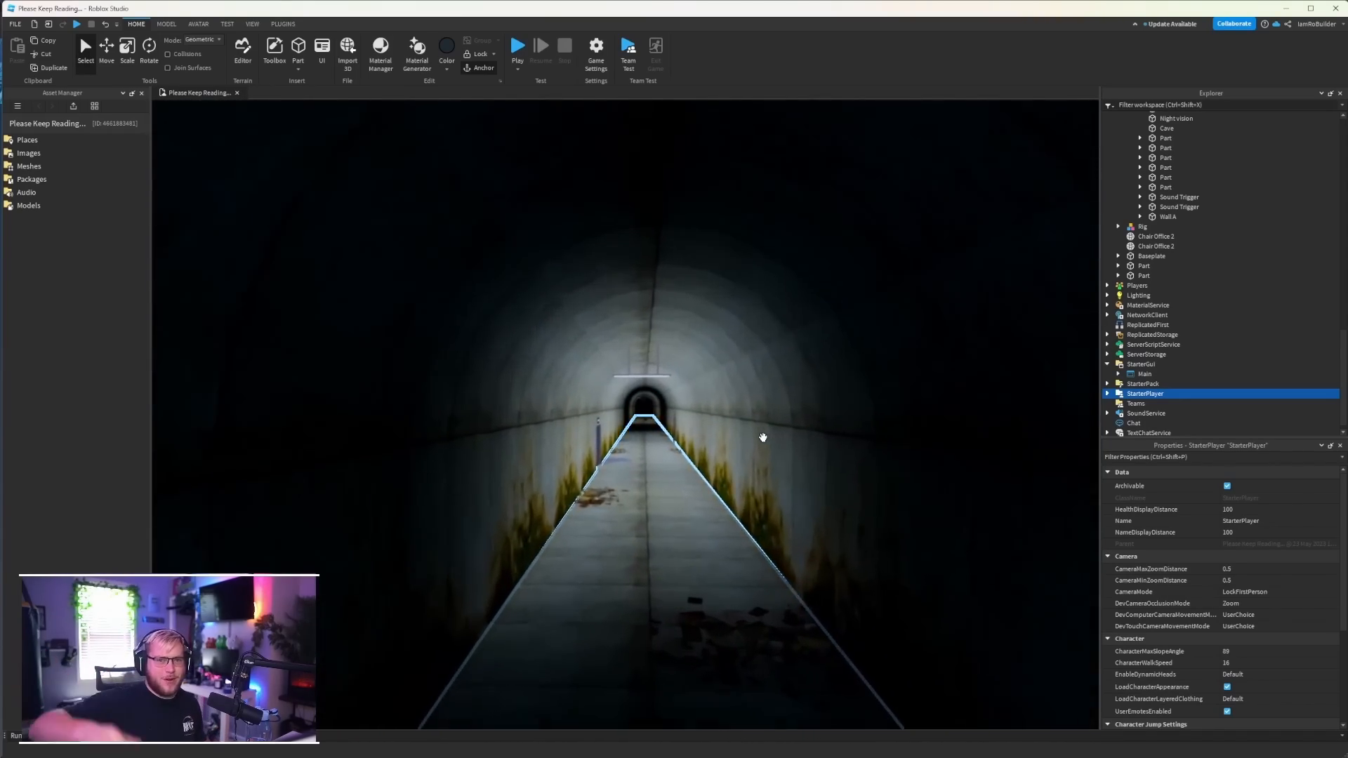
key(w)
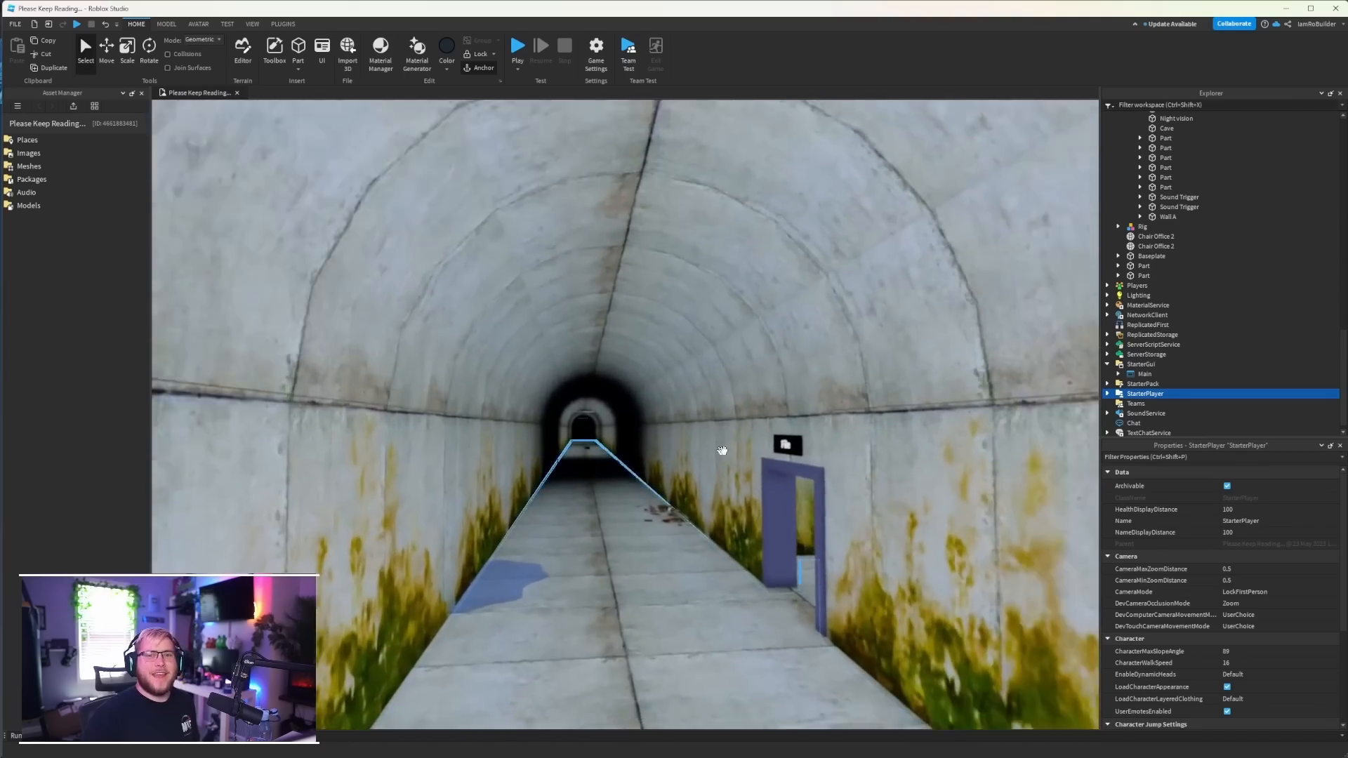
right_drag(721, 450, 725, 452)
key(w)
key(w)
key(w)
key(w)
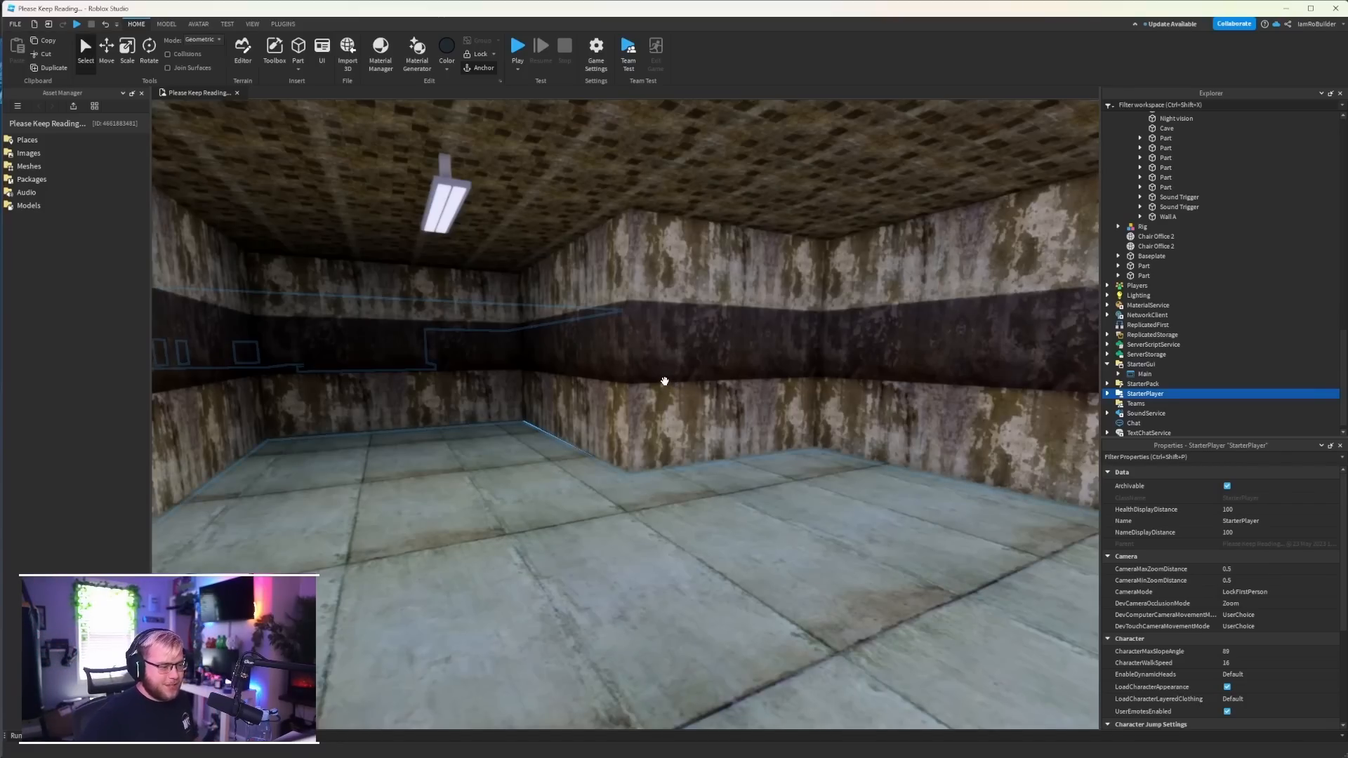
right_drag(669, 398, 682, 414)
right_drag(702, 334, 703, 351)
key(w)
key(w)
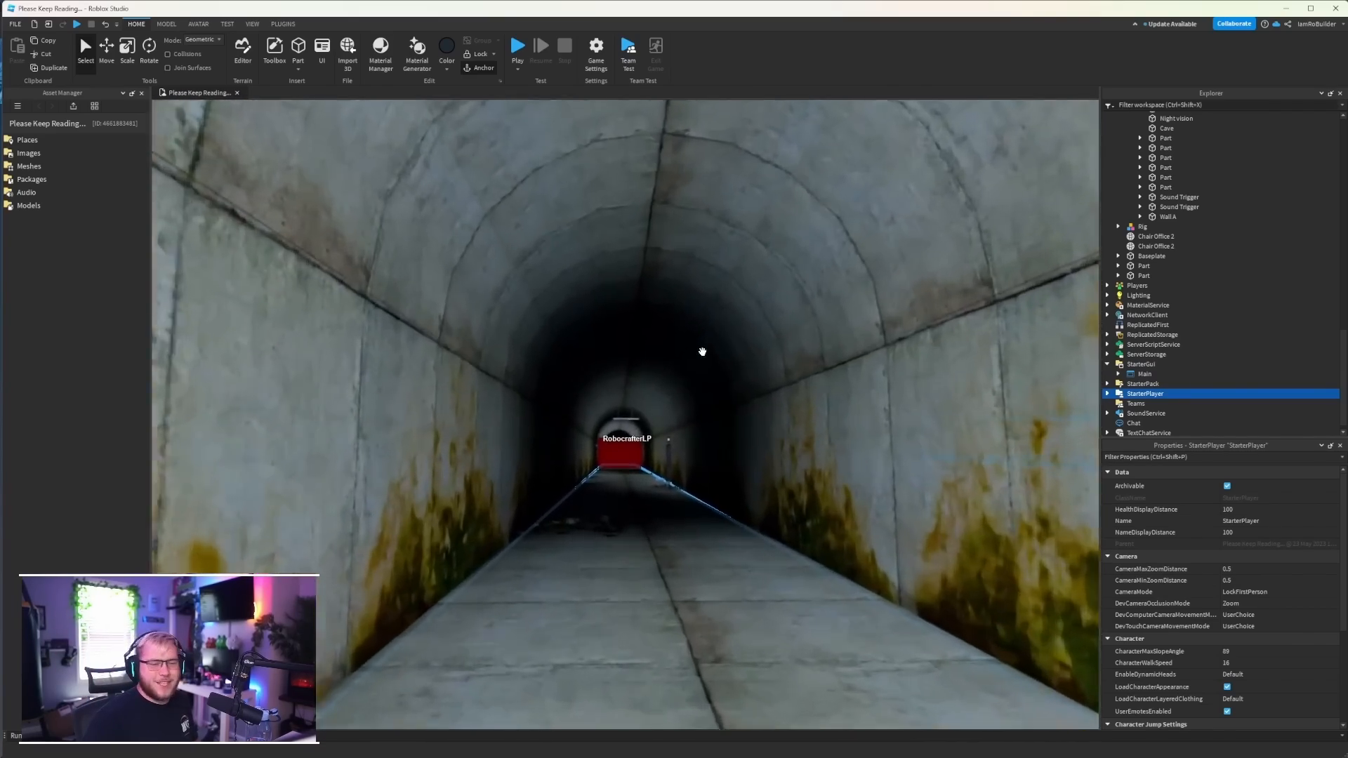
key(w)
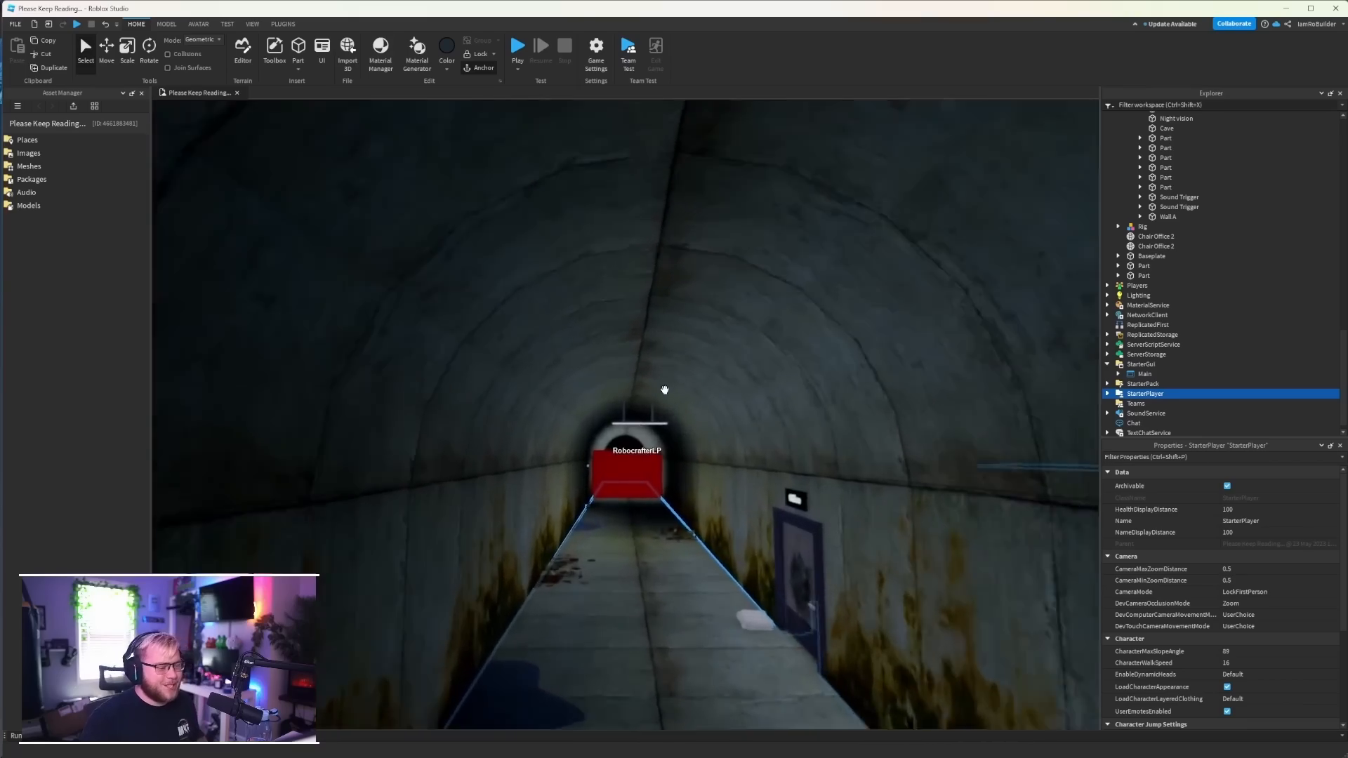
key(w)
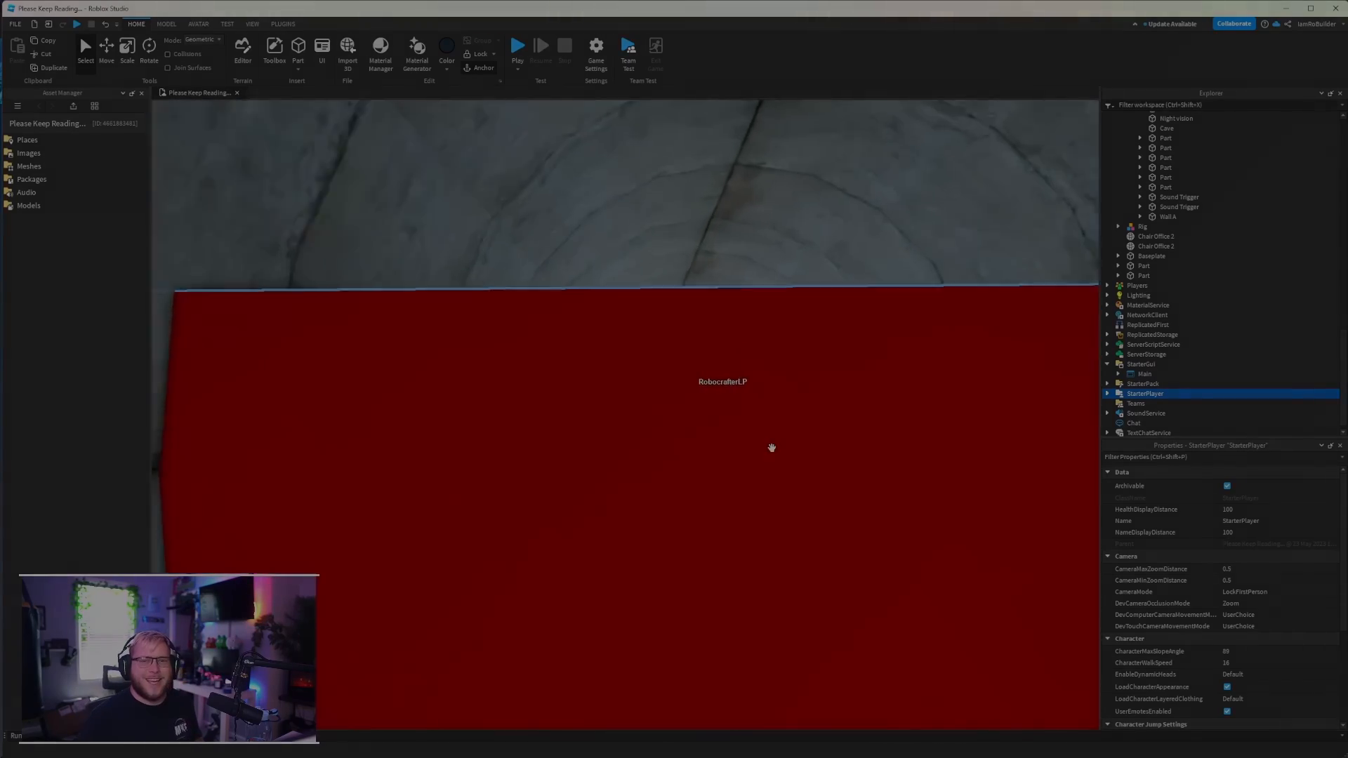